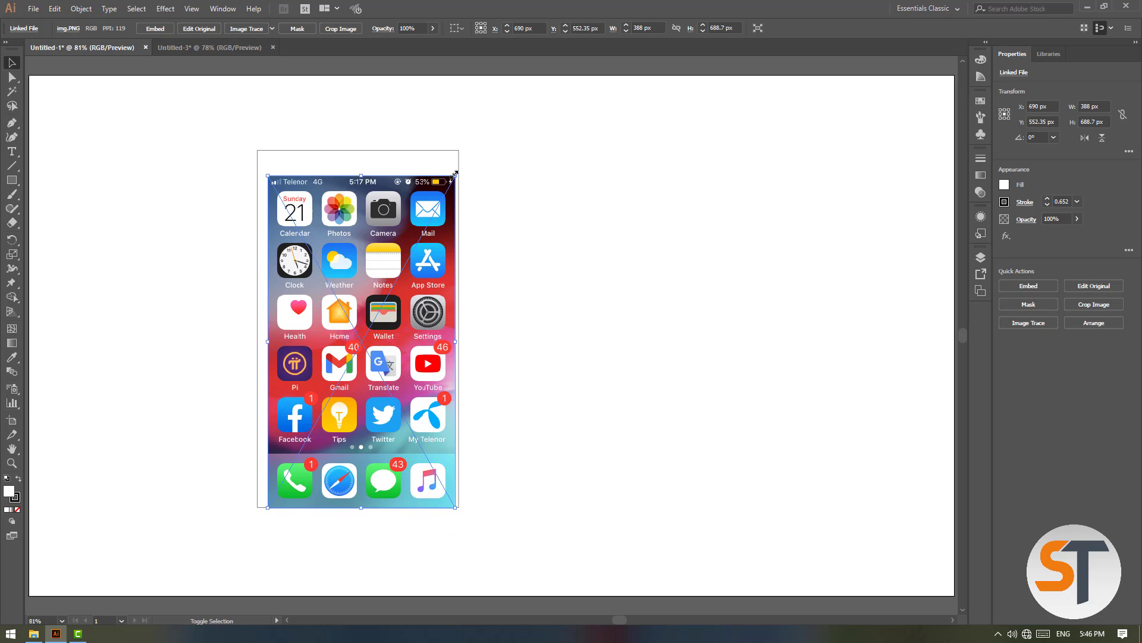
Step: Resize the phone screenshot image to about 393 × 697 px and nudge it left and up inside the rectangle
key(Left)
key(Left)
key(Left)
key(Left)
key(Left)
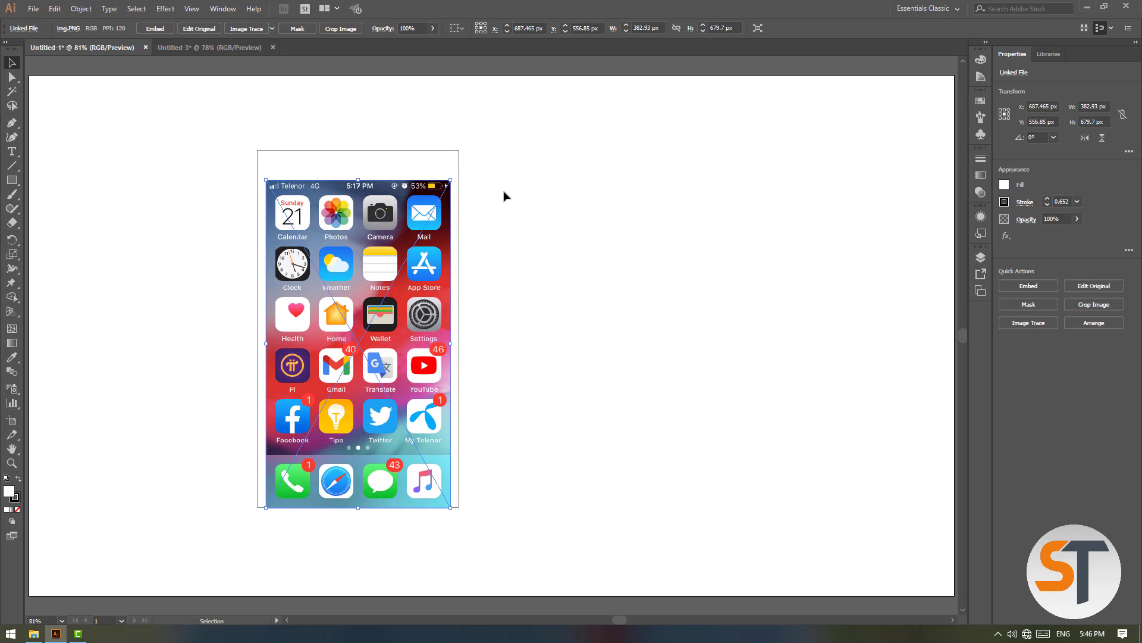
key(Up)
key(Up)
key(Up)
key(Up)
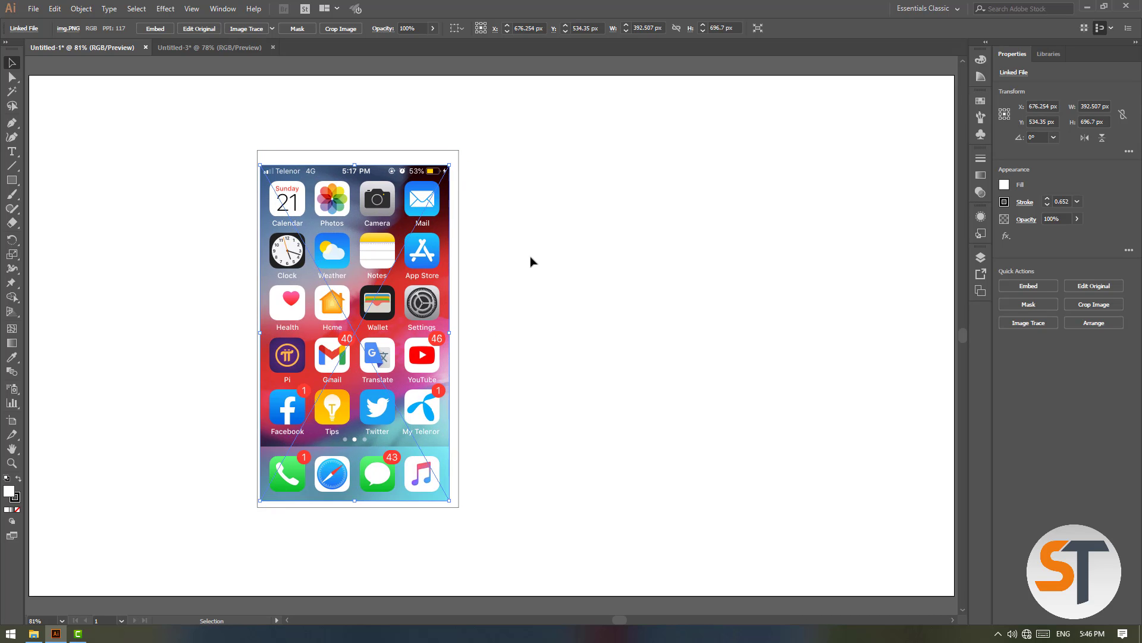
Step: Nudge the screenshot image 7 px to the right and enlarge it to about 398 × 707 px
key(Right)
key(Right)
key(Right)
key(Right)
key(Right)
key(Right)
key(Right)
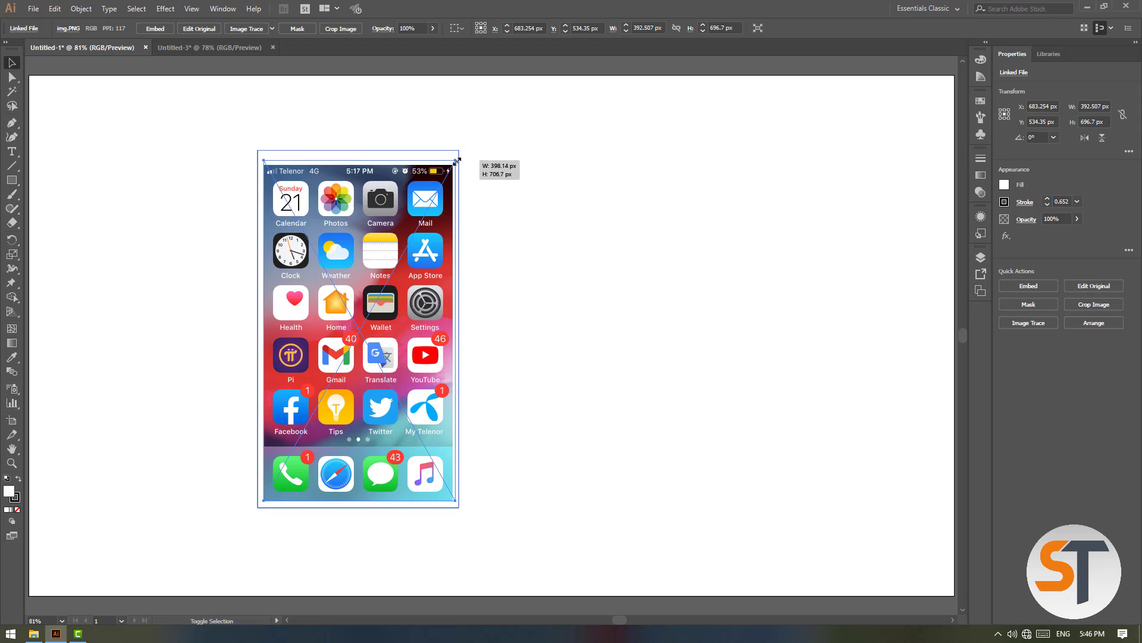
Step: Stretch the rectangle upward to about 798 px high and centre it with the image horizontally and vertically
click(359, 150)
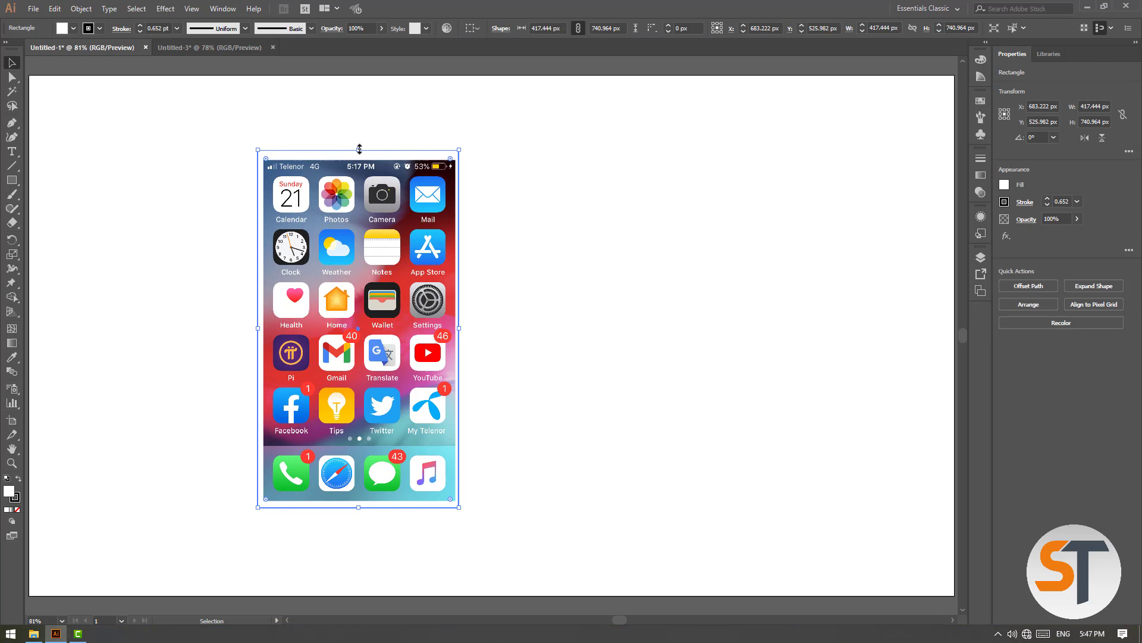
drag(359, 148, 452, 240)
click(201, 28)
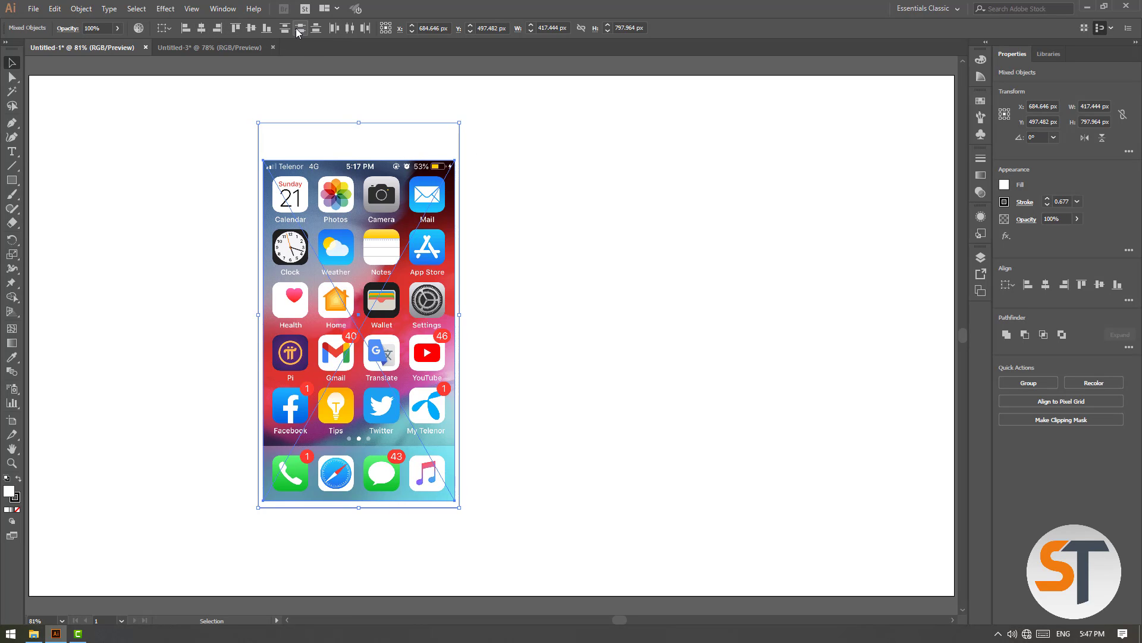
click(298, 29)
click(375, 110)
Step: Try to shorten the screenshot image from its upper and lower edges, and undo both changes
click(418, 191)
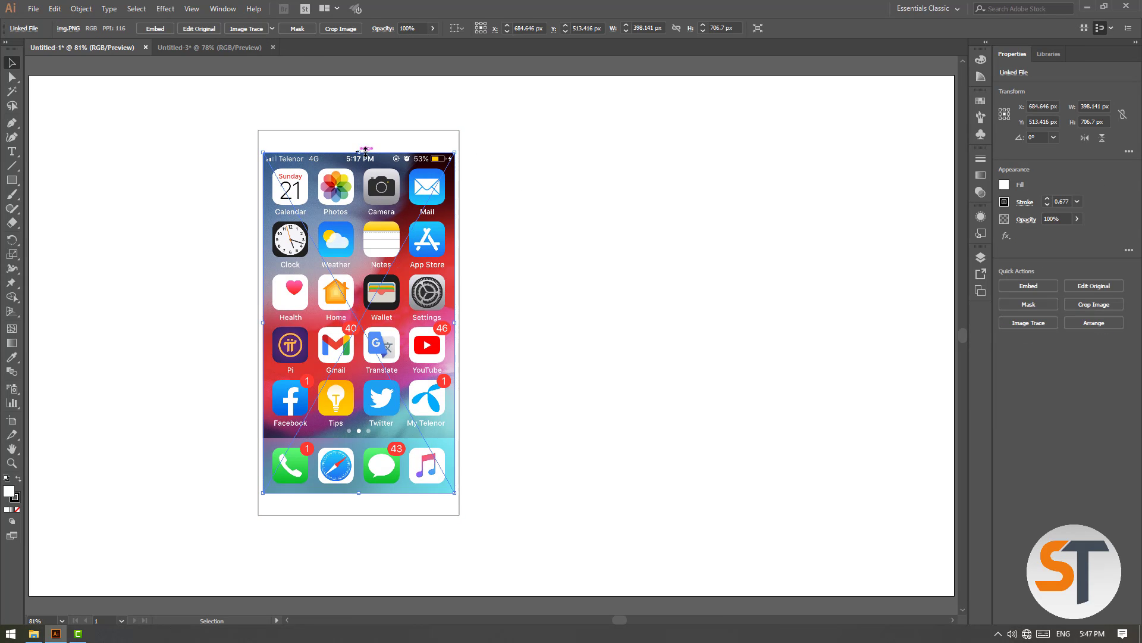
drag(360, 150, 360, 169)
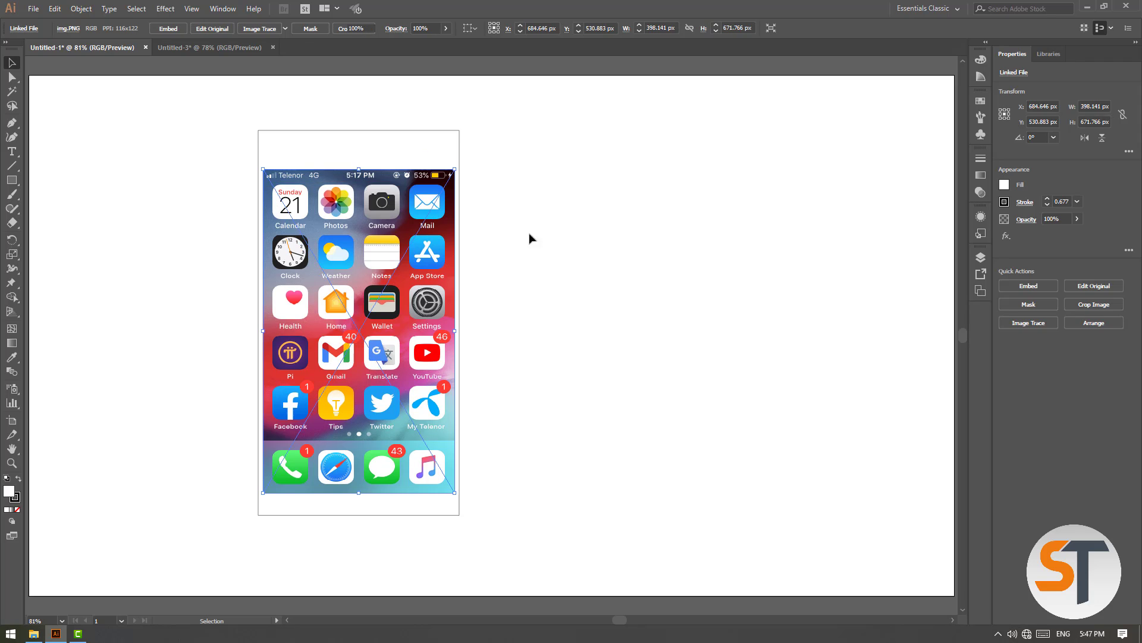
click(528, 238)
click(366, 491)
drag(358, 493, 358, 483)
click(474, 436)
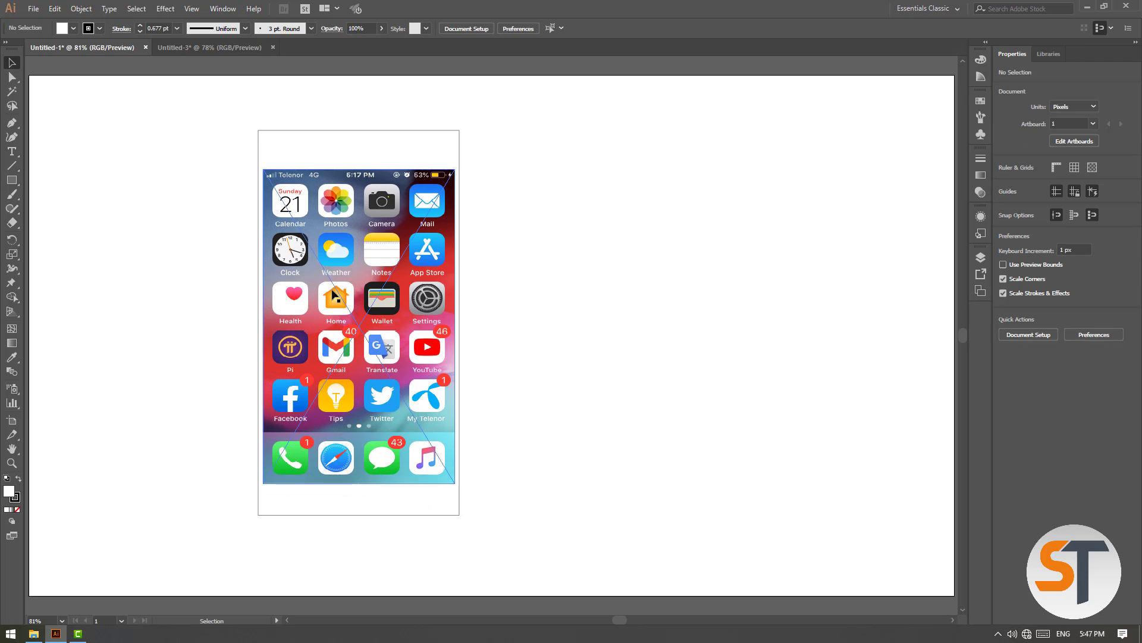
key(ctrl+z)
key(ctrl+z)
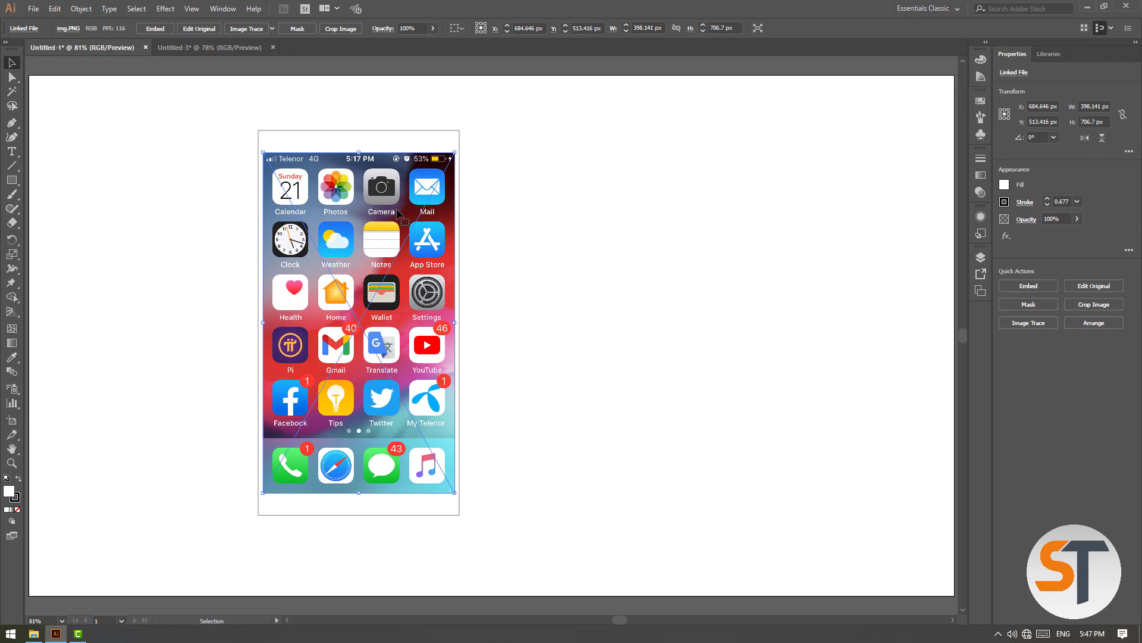
Step: Extend the rectangle's upper edge further upward and vertically centre the rectangle with the image
click(396, 141)
drag(360, 130, 360, 111)
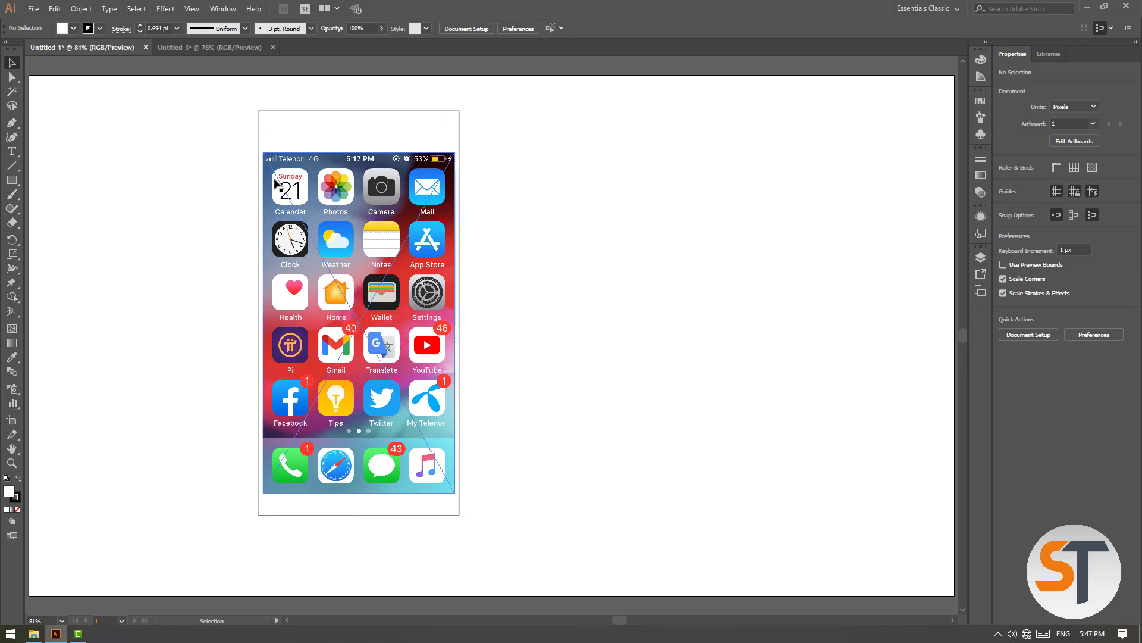
drag(238, 174, 317, 209)
click(251, 28)
click(241, 95)
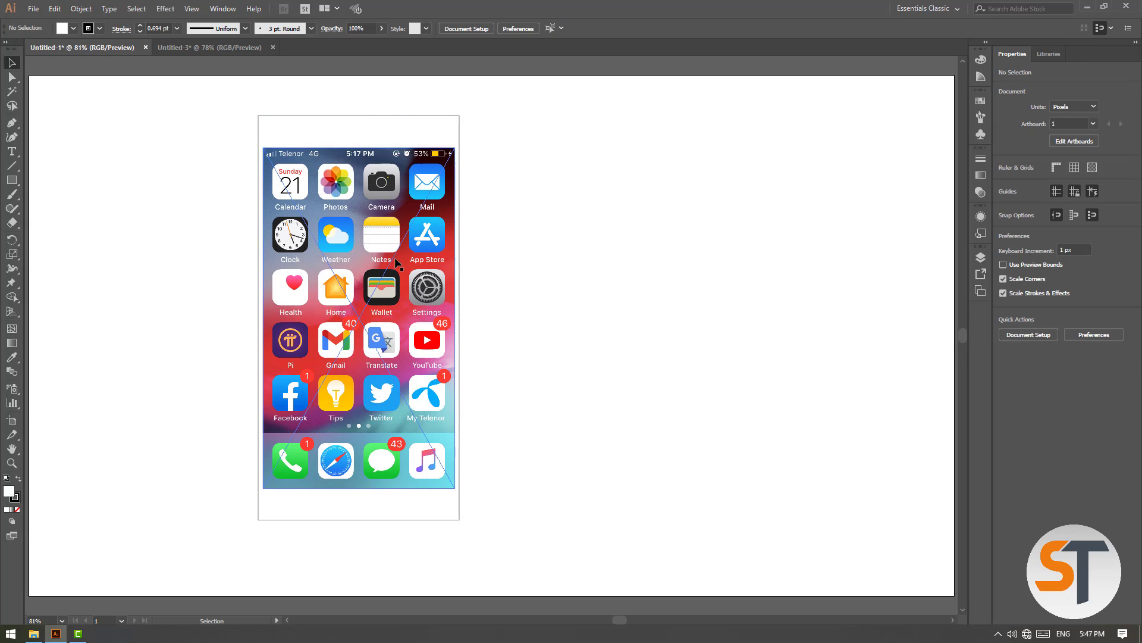
Step: Move the rectangle and the screenshot image together about 175 px to the left
drag(216, 149, 333, 227)
drag(369, 217, 284, 219)
click(410, 208)
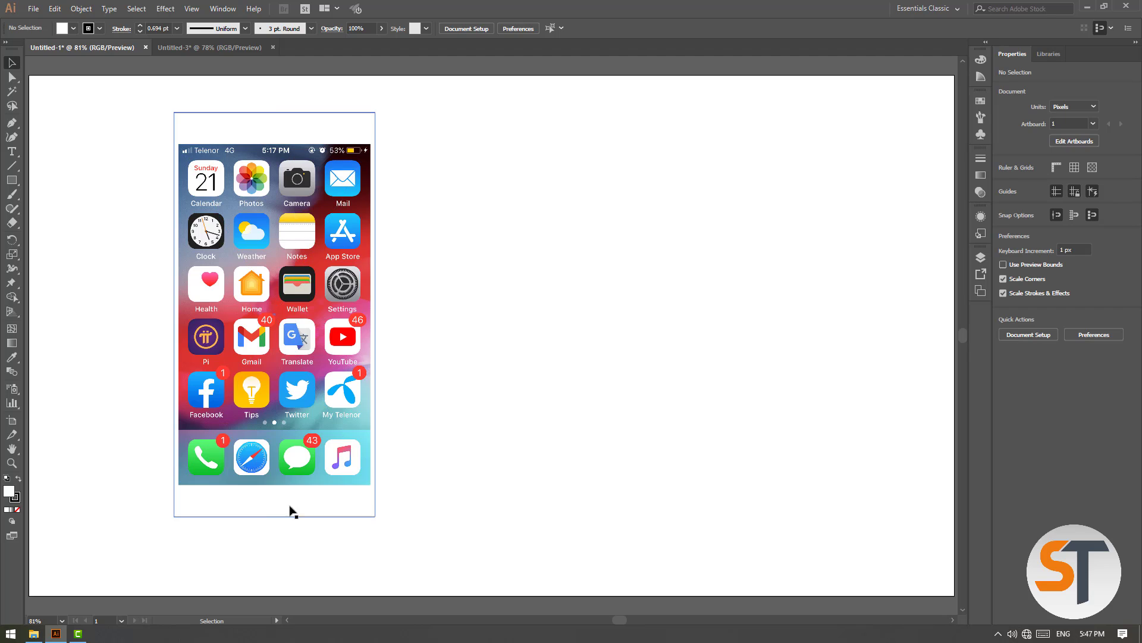
Step: Adjust the lower edges so the image is about 687 px high and the rectangle about 835 px high
click(268, 517)
drag(274, 517, 275, 521)
click(394, 354)
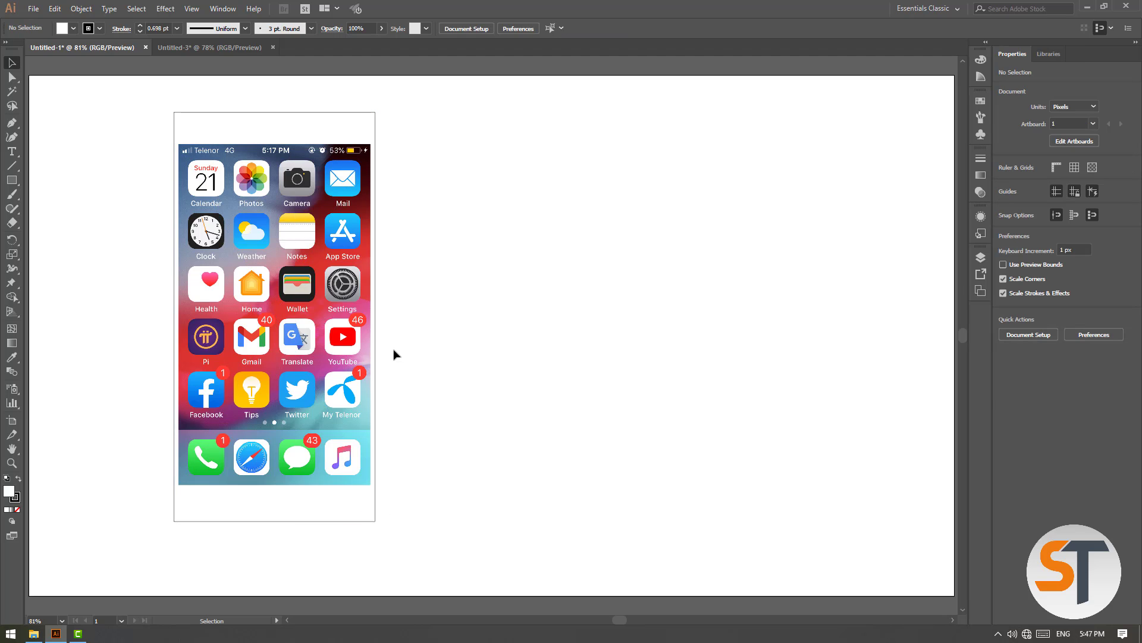
click(300, 155)
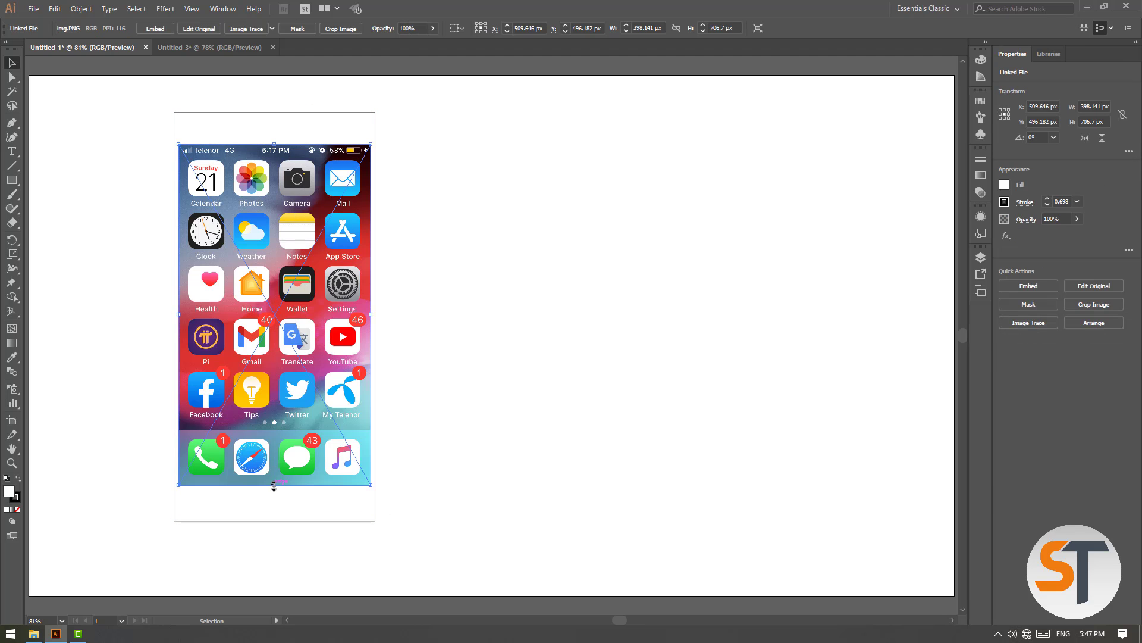
drag(274, 485, 275, 475)
key(ctrl+shift+a)
click(367, 522)
drag(274, 521, 275, 514)
click(407, 344)
Step: Fill the rectangle behind the screenshot with near-black 1C1C1C
click(198, 127)
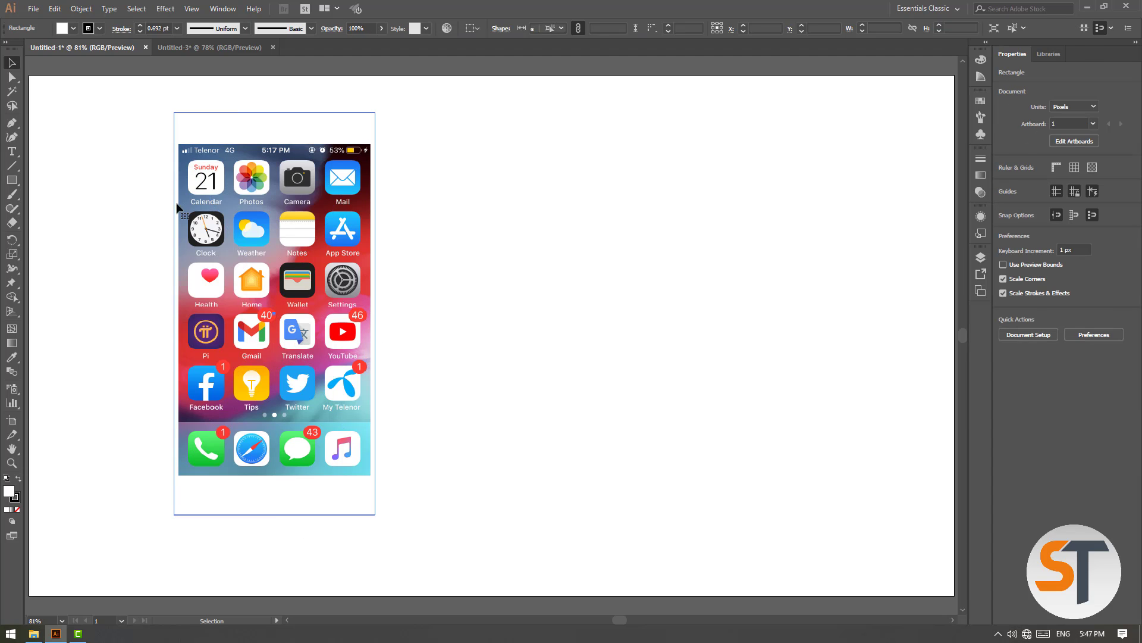
double_click(9, 491)
mouse_move(489, 286)
mouse_down()
mouse_move(418, 301)
mouse_move(411, 362)
mouse_up()
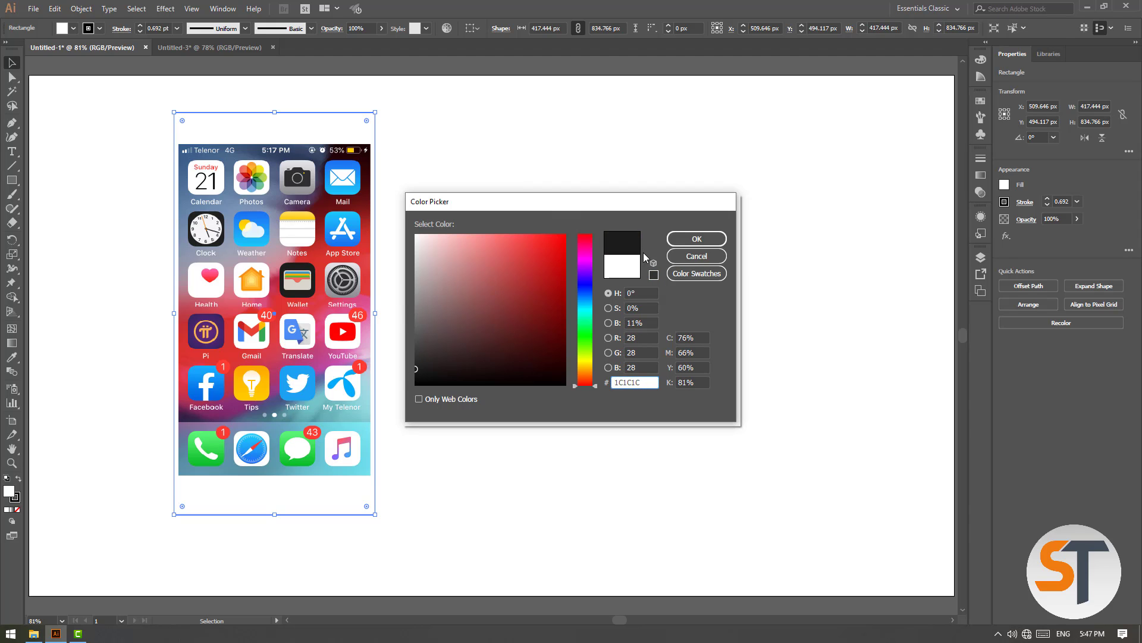
click(684, 240)
click(437, 213)
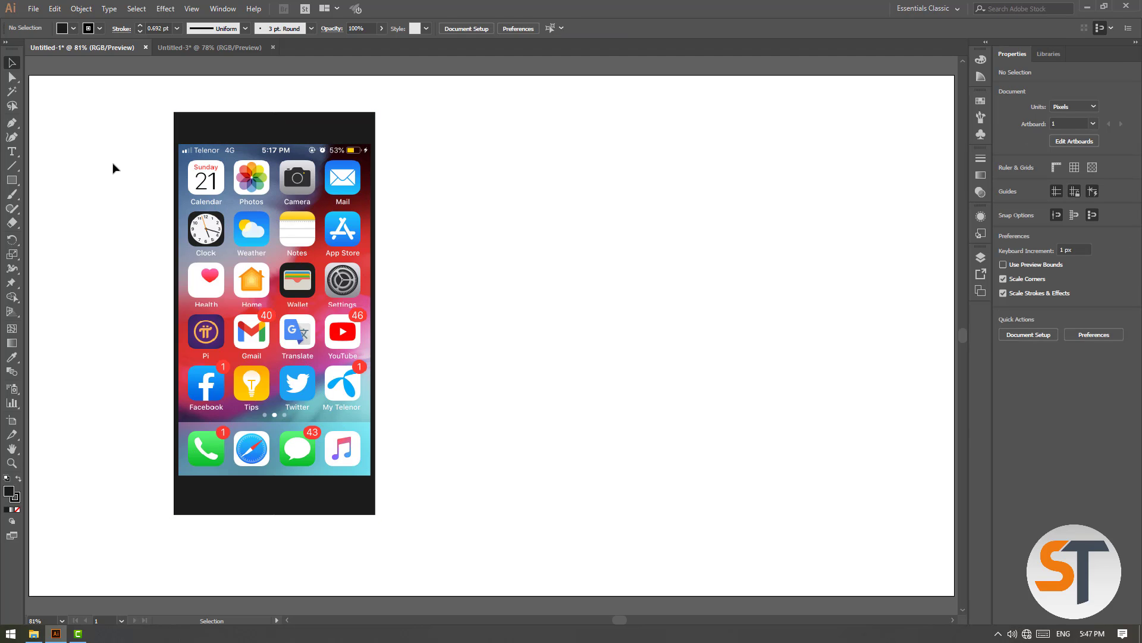
Step: Round the phone body's corners to about 36 px and extend its upper and lower edges to 856 px height
click(241, 128)
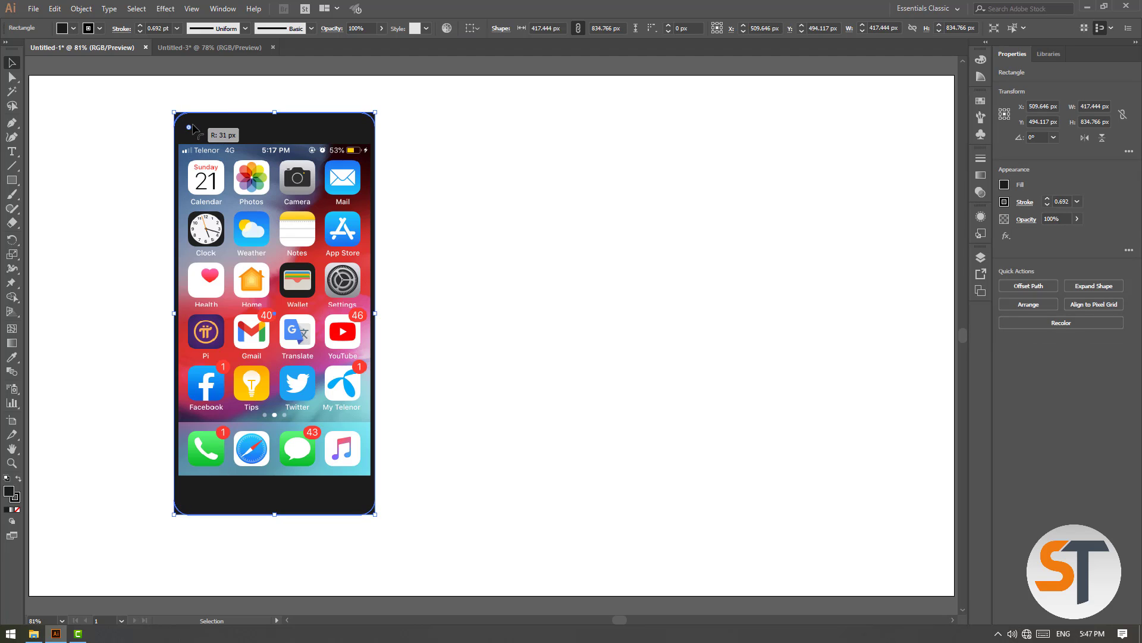
click(467, 171)
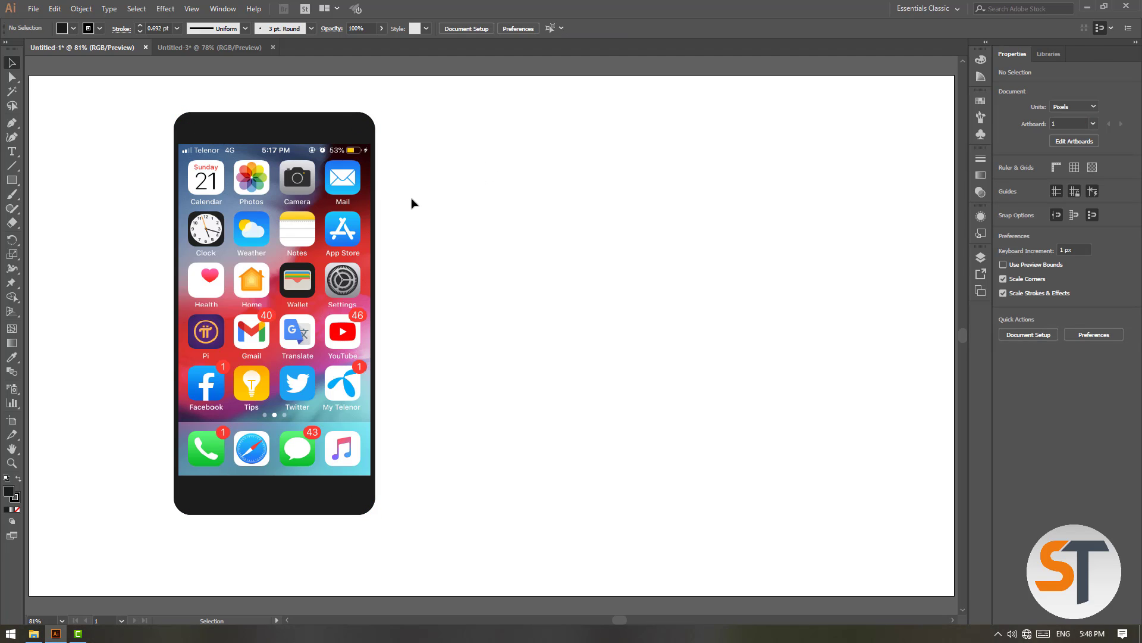
click(295, 120)
drag(277, 112, 277, 106)
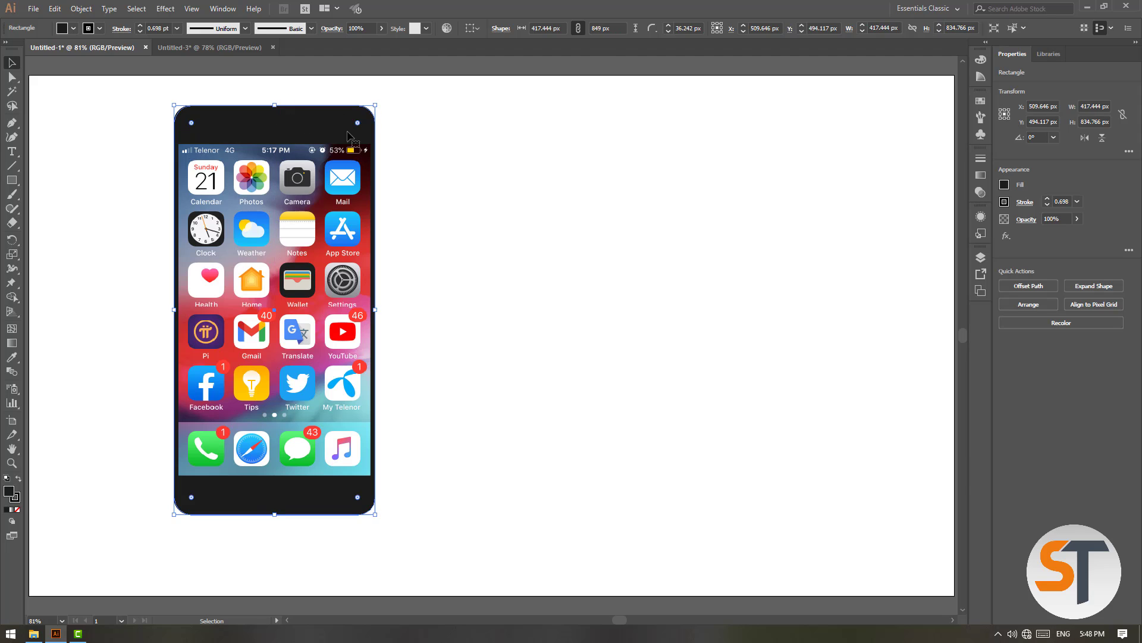
click(403, 173)
click(271, 510)
drag(276, 517, 275, 520)
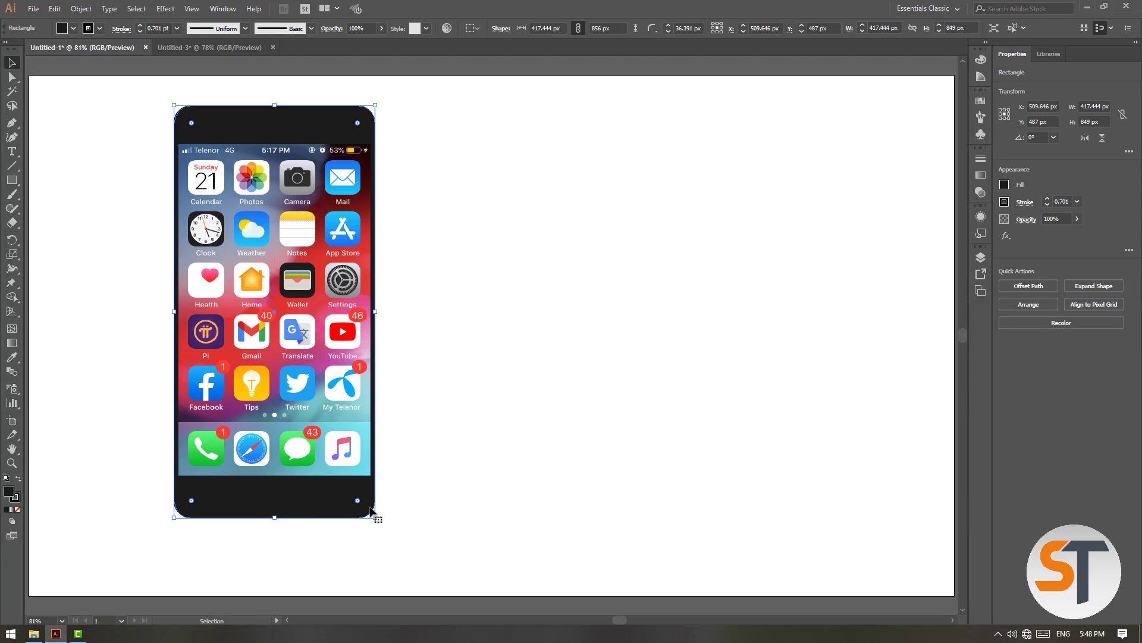
click(395, 291)
click(230, 265)
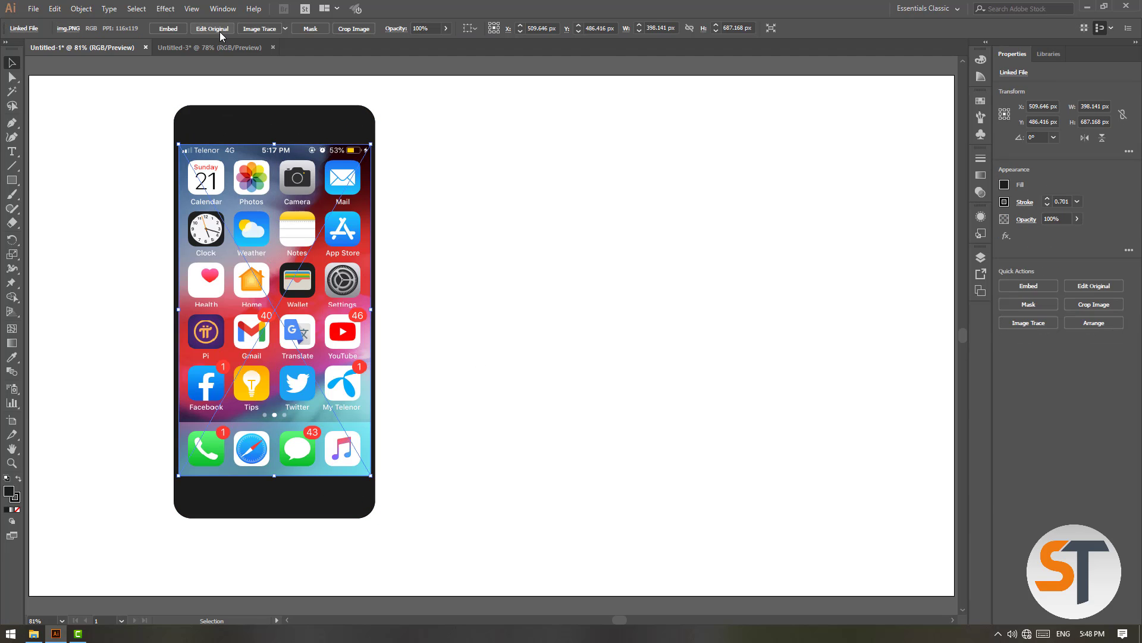
click(421, 241)
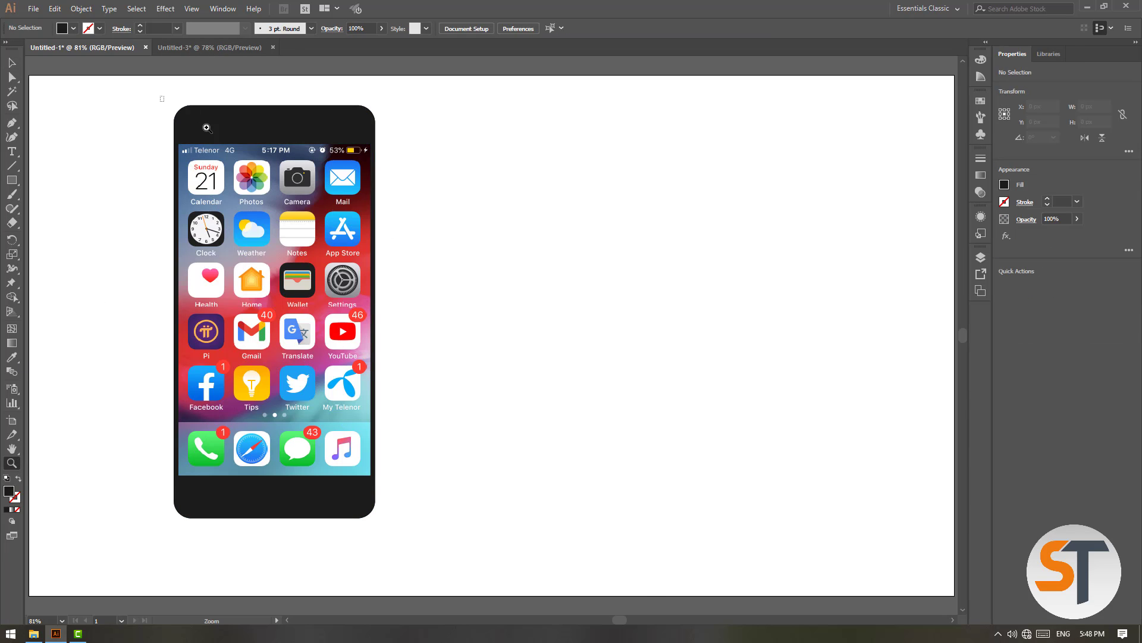
Step: Draw a thin 122 × 12 px rectangle with a dark fill and no stroke above the phone body
drag(158, 97, 424, 191)
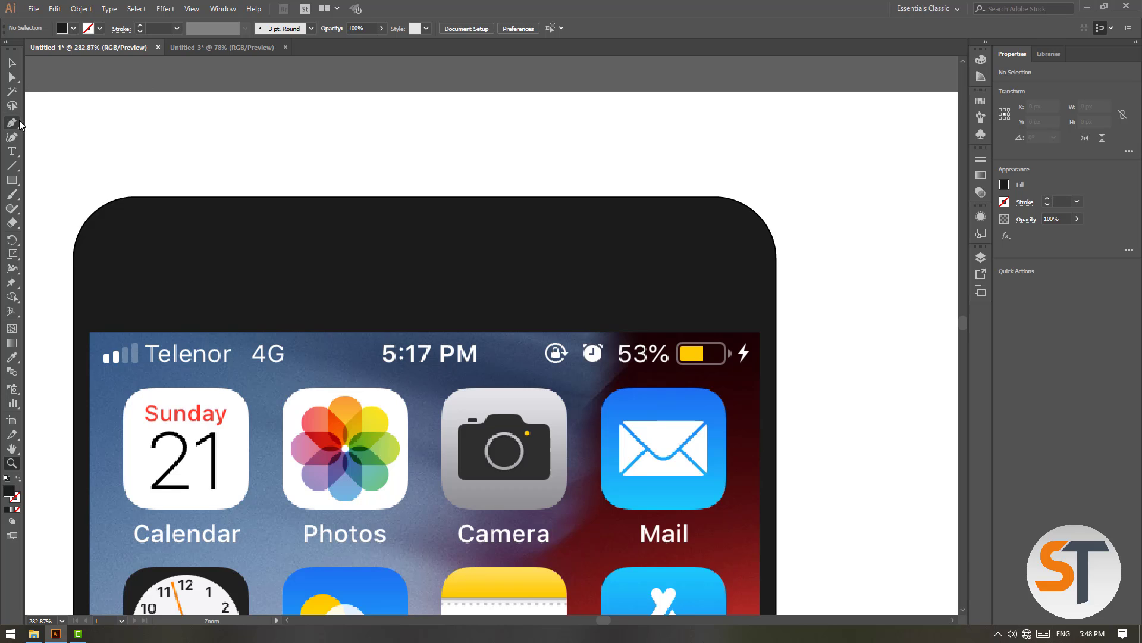
drag(209, 127, 416, 144)
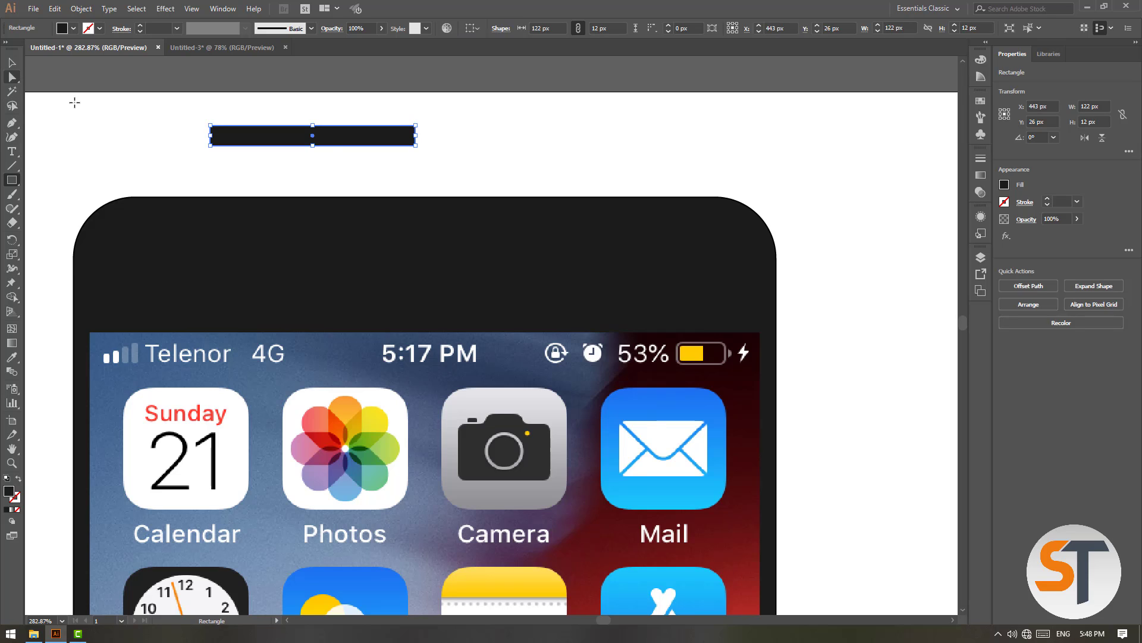
click(18, 64)
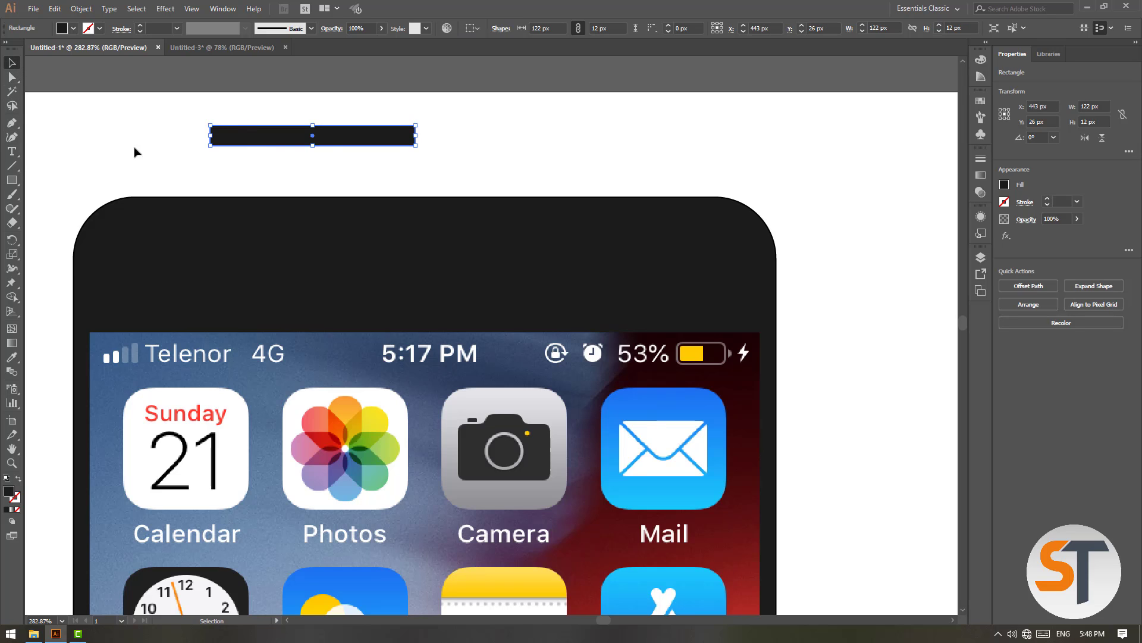
Step: Round the ends of the thin bar fully with a 6 px corner radius
click(11, 463)
drag(189, 117, 406, 185)
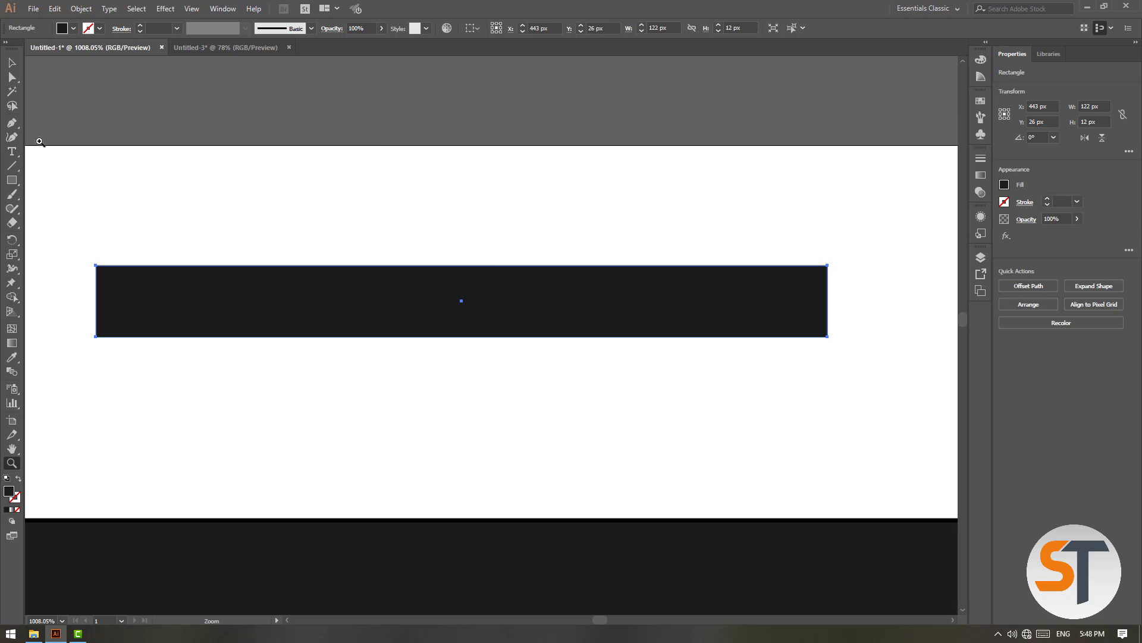
click(16, 66)
click(125, 173)
click(125, 285)
drag(105, 274, 204, 273)
click(260, 217)
key(ctrl+minus)
key(ctrl+minus)
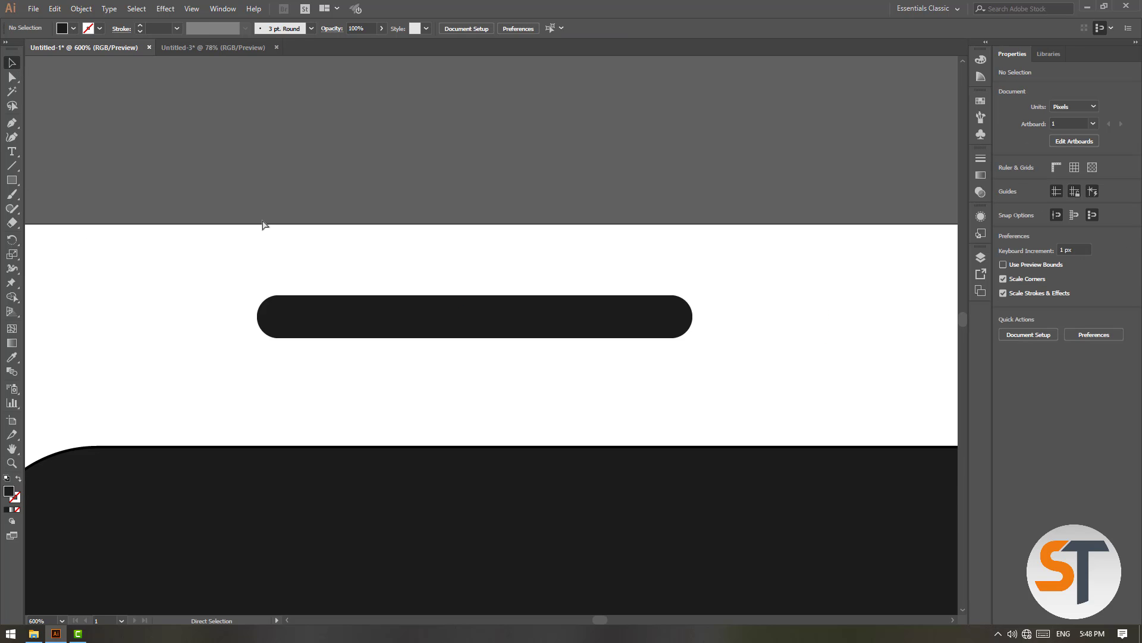
Step: Give the rounded bar a 1 pt stroke in gray 7C7C7C
scroll(355, 301, down, 3)
mouse_move(316, 202)
mouse_down()
mouse_move(321, 221)
mouse_move(329, 213)
mouse_up()
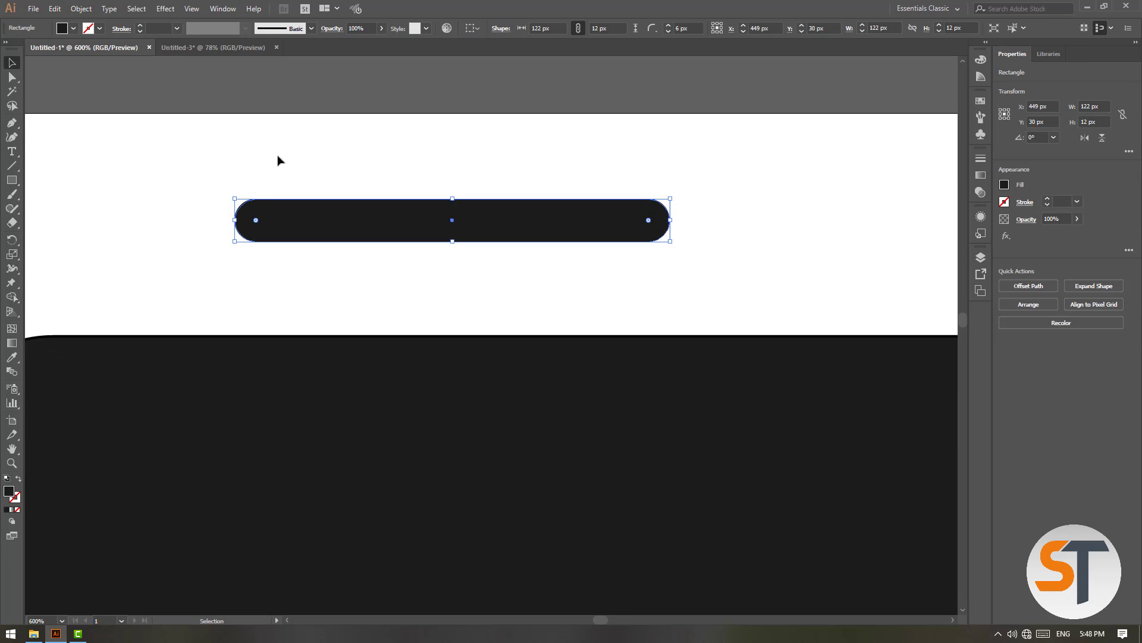
click(14, 497)
click(7, 509)
double_click(17, 501)
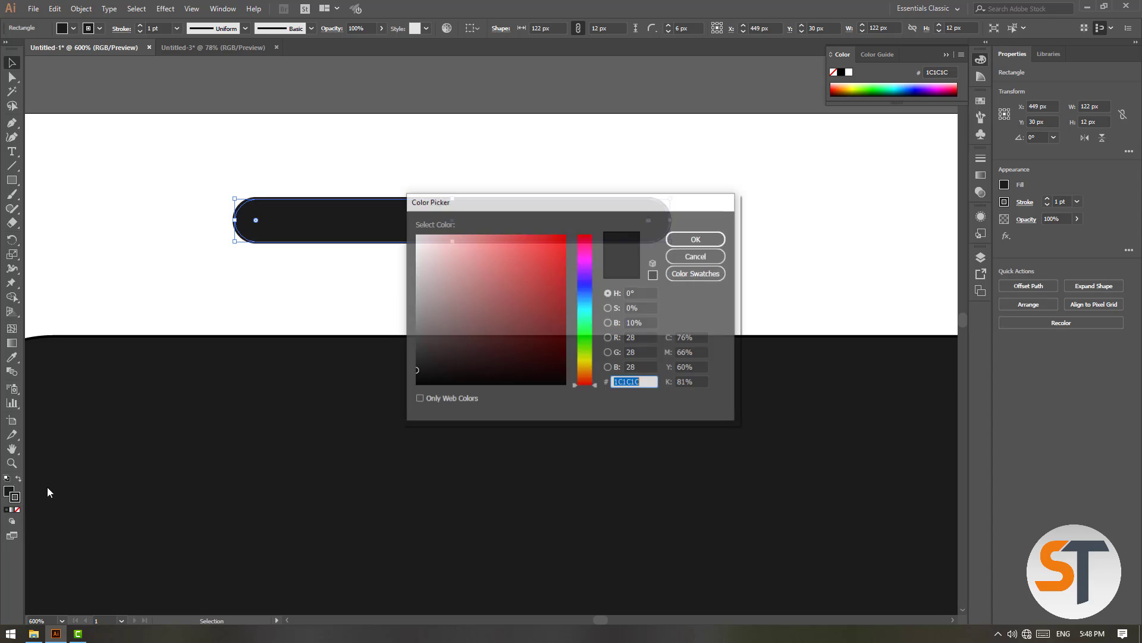
drag(418, 337, 413, 331)
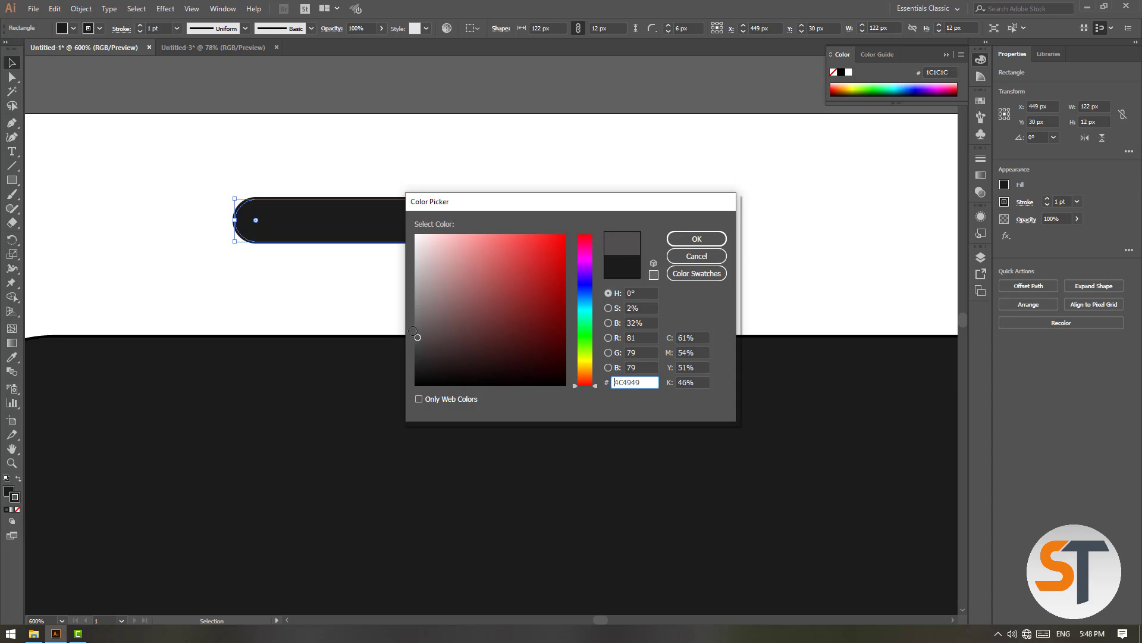
click(695, 238)
key(ctrl+shift+a)
key(ctrl+minus)
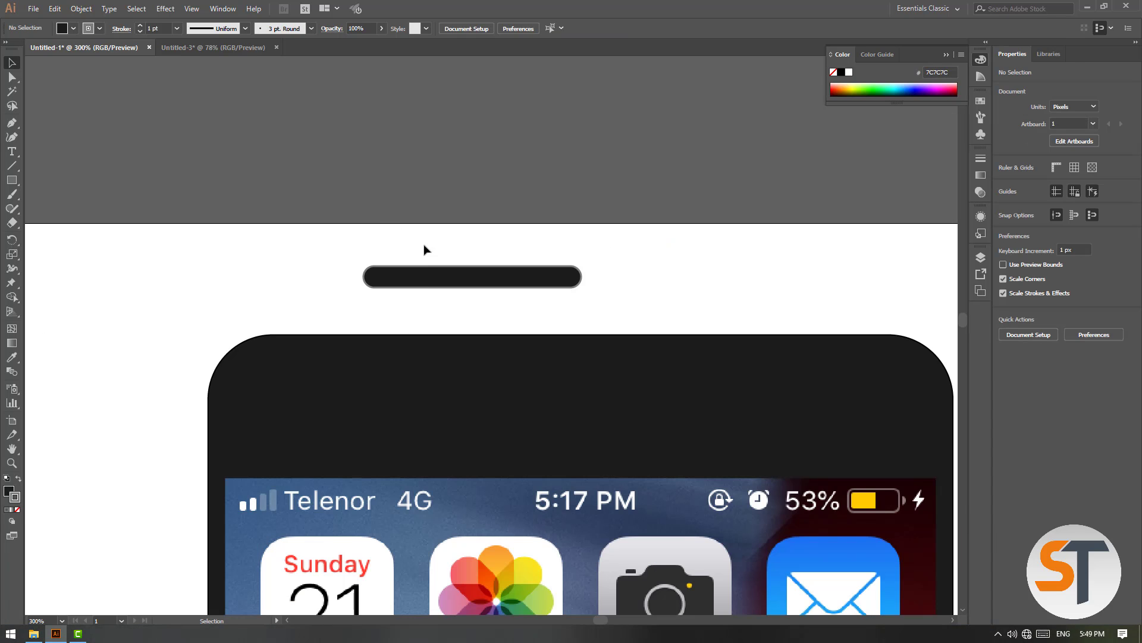
Step: Move the rounded bar onto the phone body, centred above the screen as the speaker slot
drag(427, 280, 534, 409)
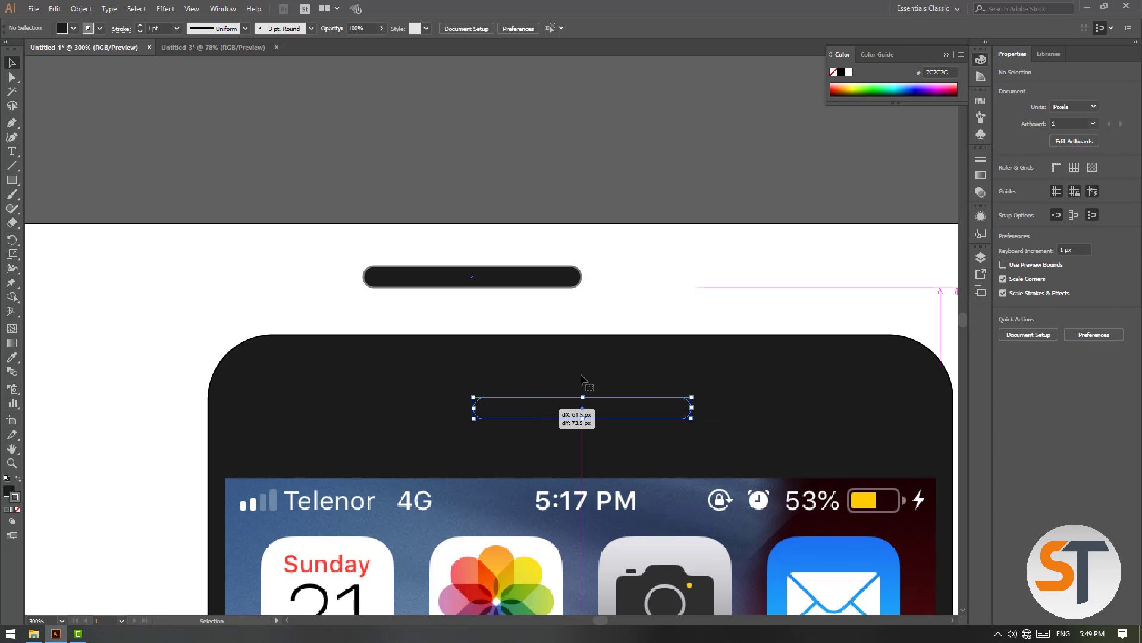
click(584, 381)
click(604, 272)
Step: Fill the speaker slot with dark gray 3D3D3D and move it slightly down toward the screen
click(576, 409)
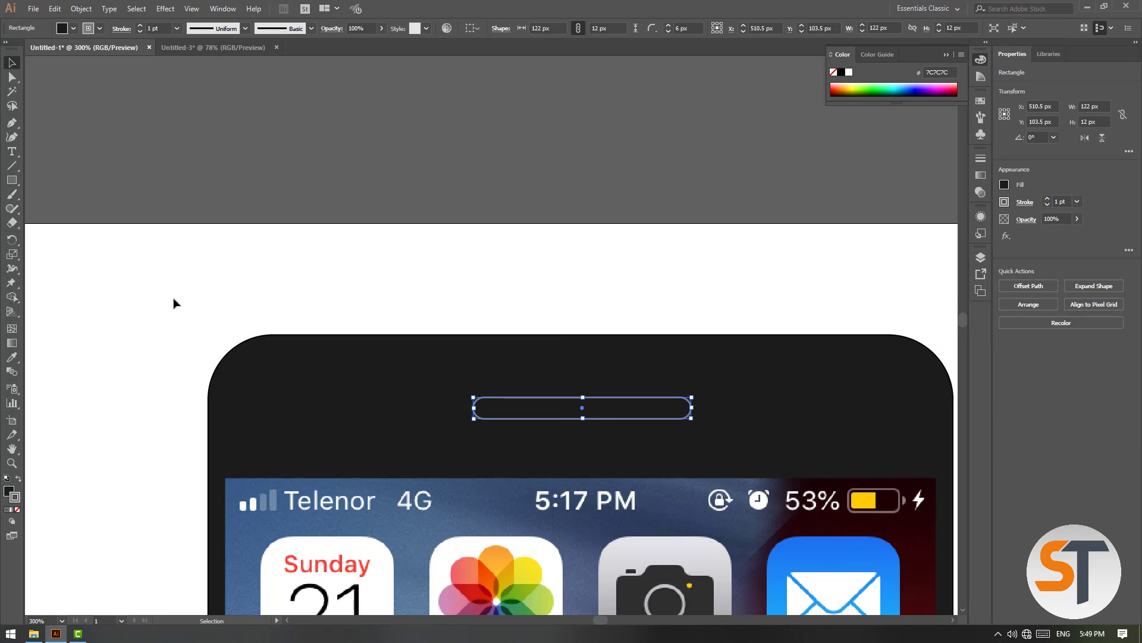
double_click(7, 492)
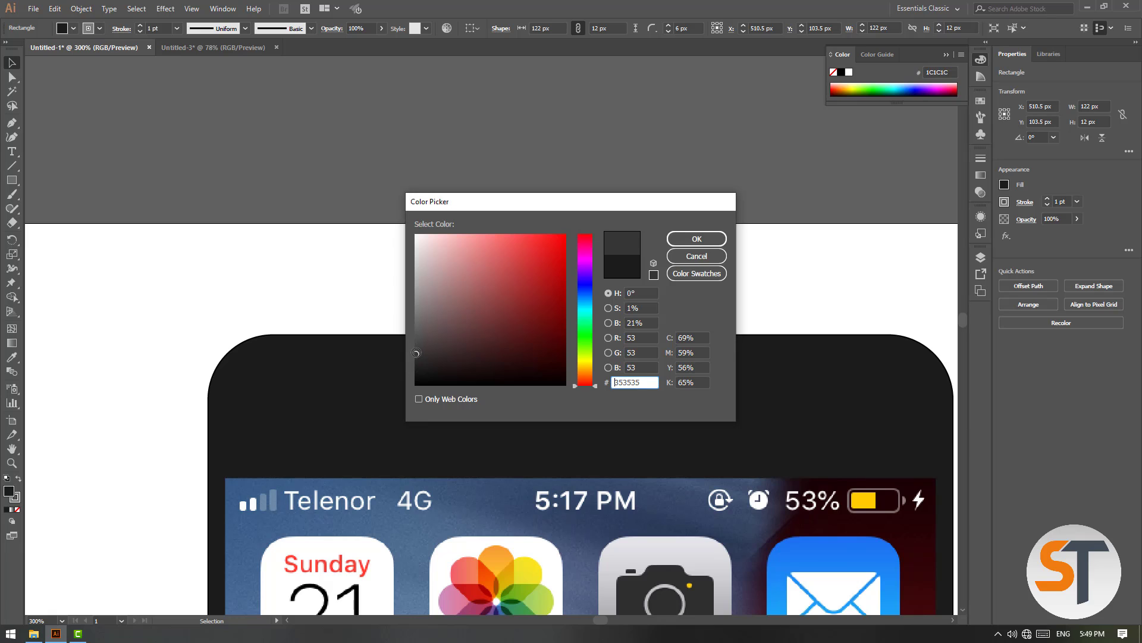
key(Return)
click(537, 296)
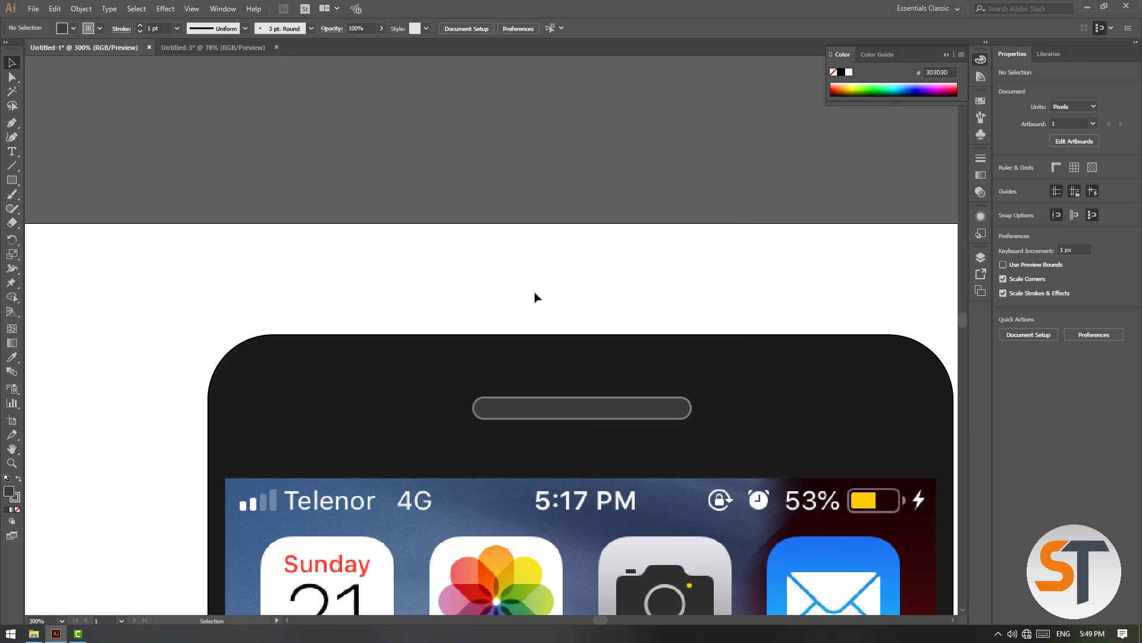
drag(566, 410, 563, 431)
click(533, 286)
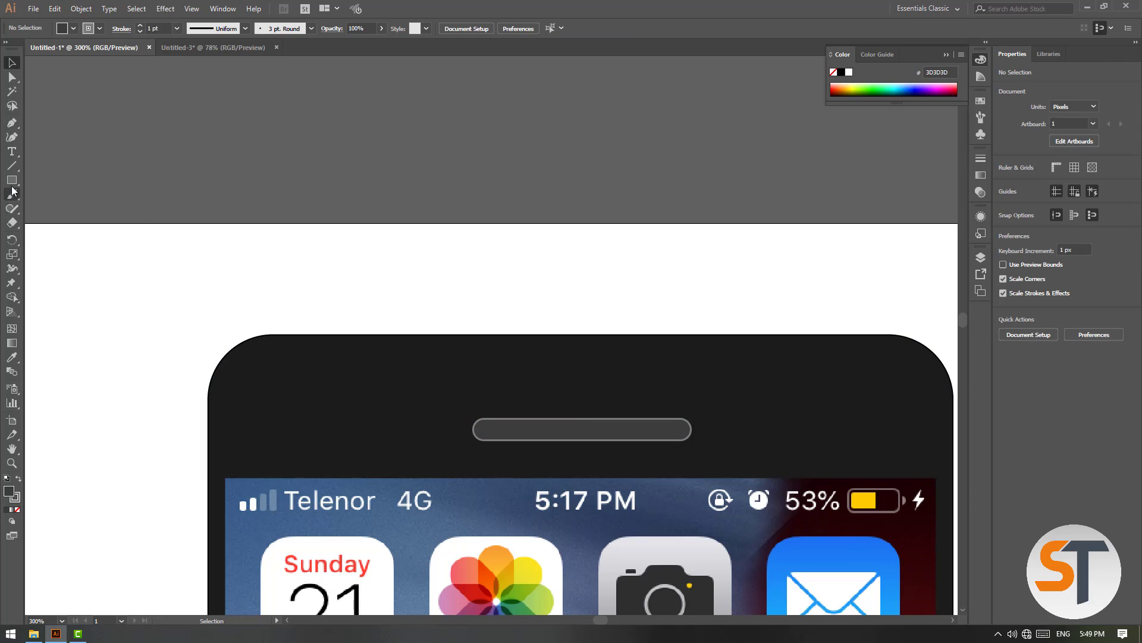
Step: Draw a small circle with the Ellipse tool as the front camera above the speaker slot
drag(12, 182, 53, 211)
mouse_move(119, 259)
mouse_down()
mouse_move(177, 316)
mouse_move(601, 368)
mouse_move(589, 375)
mouse_move(600, 363)
mouse_up()
key(v)
click(610, 311)
Step: Lower the speaker slot to Y 121.5 px and place the 21 px camera circle above it at X 510, Y 92 px
drag(584, 429, 583, 440)
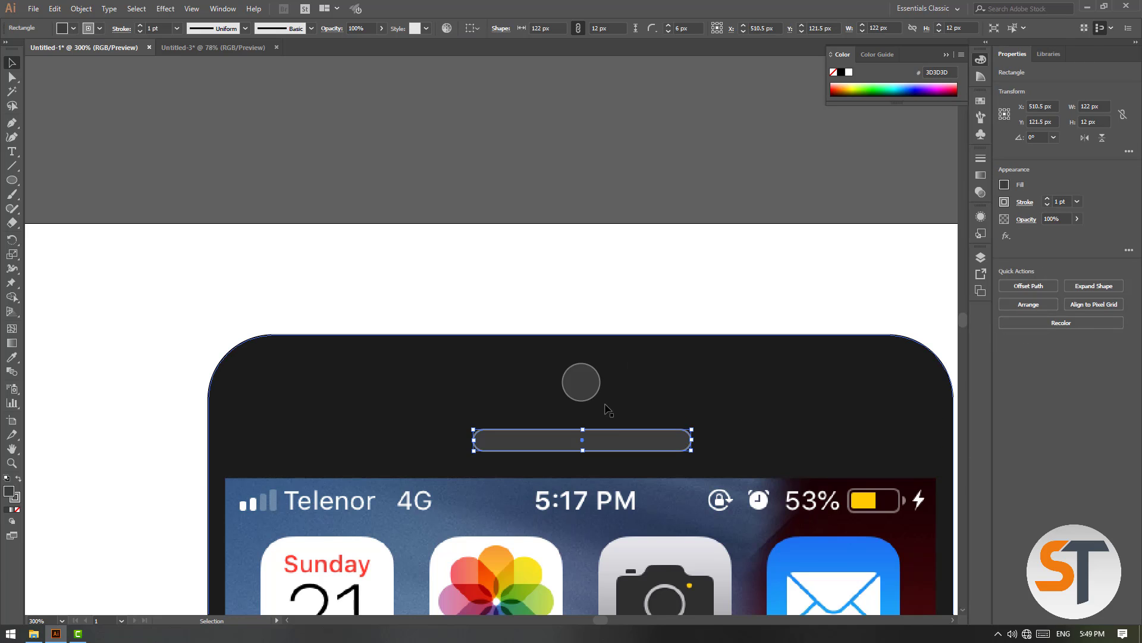
drag(591, 374, 601, 369)
click(605, 293)
click(596, 386)
click(603, 317)
click(593, 385)
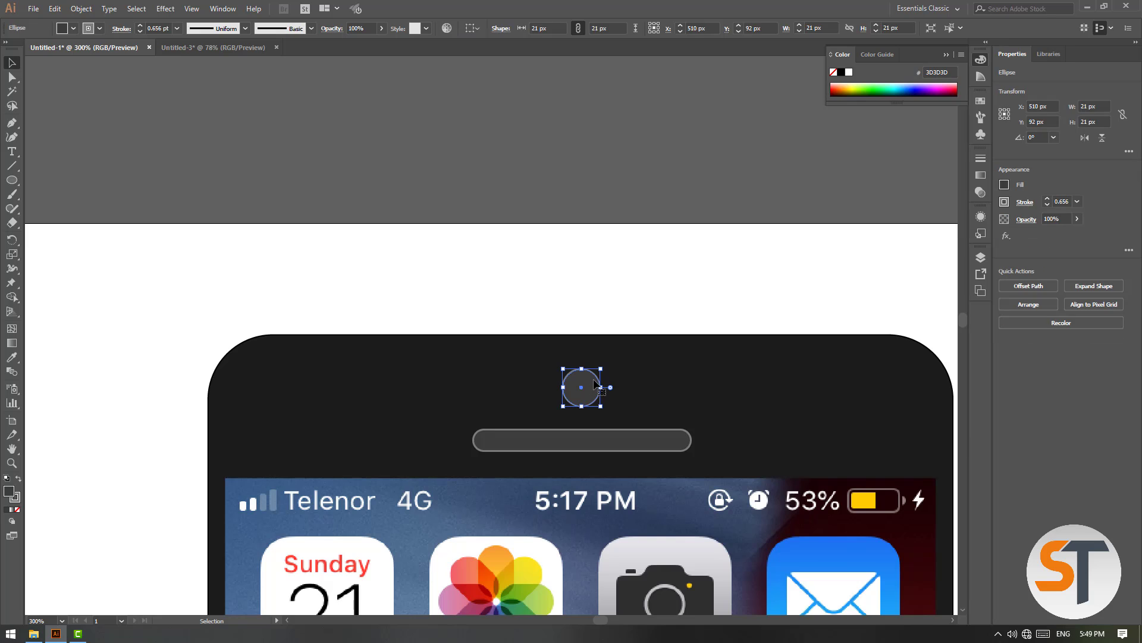
Step: Create a concentric copy of the camera circle scaled down to 5 px as the lens
key(ctrl+plus)
key(ctrl+plus)
key(ctrl+plus)
key(ctrl+plus)
key(ctrl+plus)
drag(592, 235, 515, 310)
key(v)
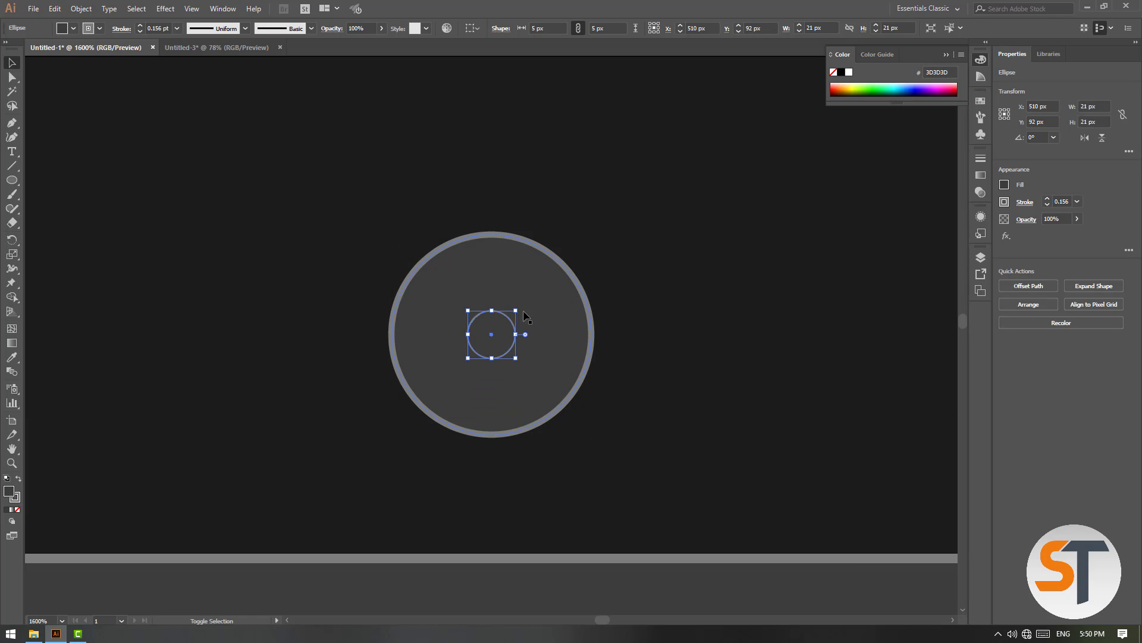
Step: Fill the small lens circle with near-black 161616 and deselect it
double_click(8, 491)
text(161616)
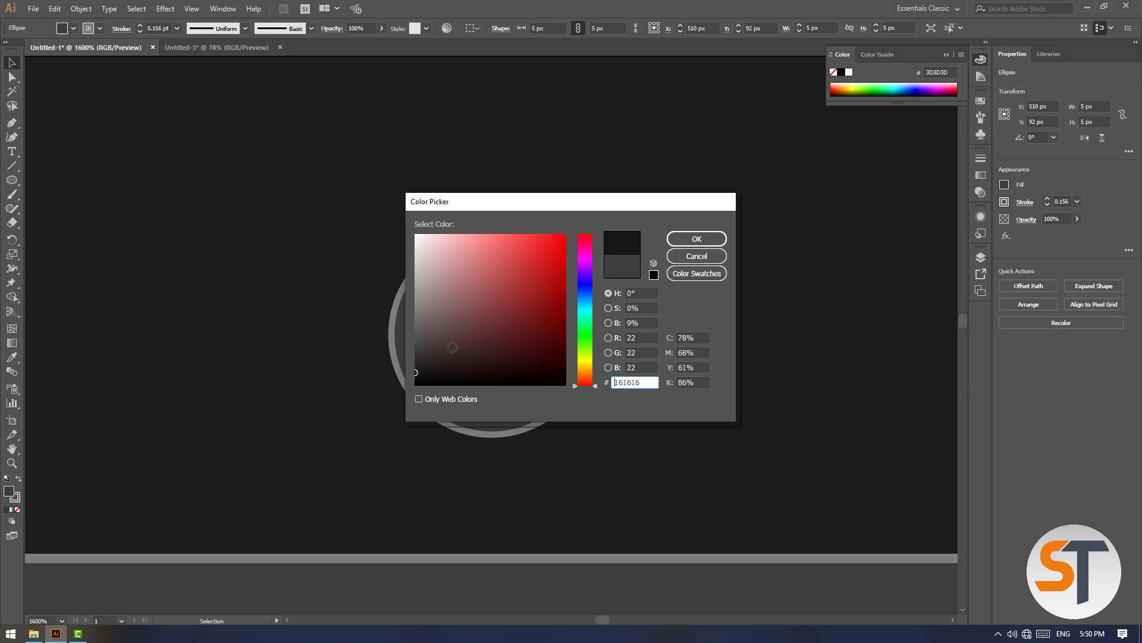
click(686, 240)
key(ctrl+minus)
key(ctrl+minus)
key(ctrl+minus)
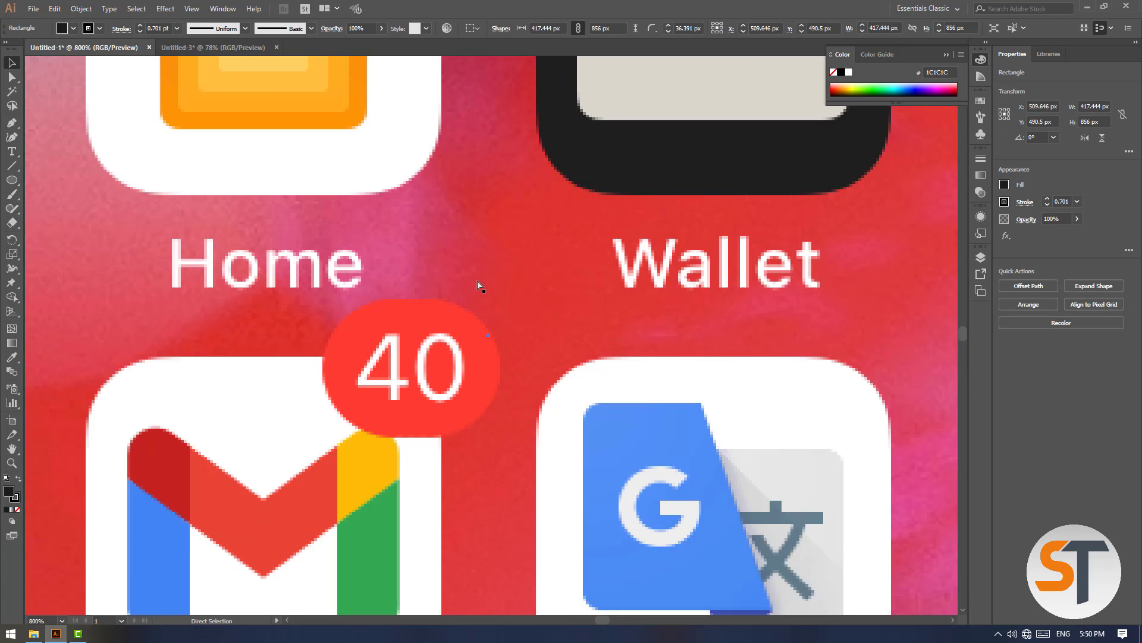
key(ctrl+0)
click(450, 273)
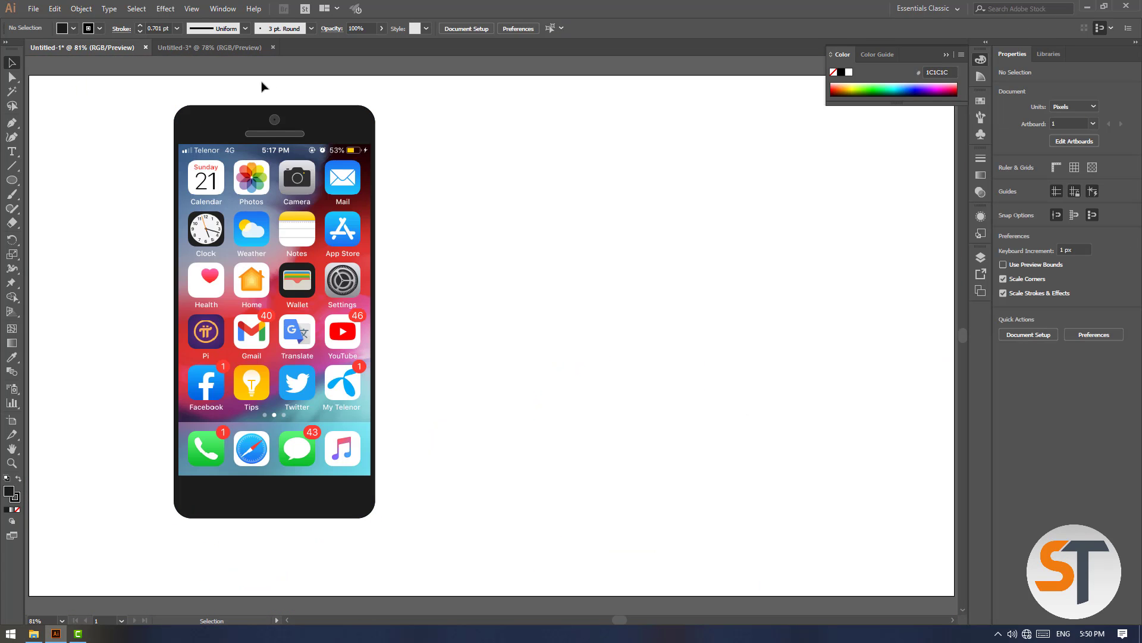
Step: Fill the outer 21 px camera circle with dark gray 333333
key(ctrl+plus)
key(ctrl+plus)
key(ctrl+plus)
key(ctrl+plus)
drag(294, 148, 820, 507)
drag(250, 59, 510, 437)
key(ctrl+plus)
key(ctrl+plus)
key(ctrl+plus)
click(483, 193)
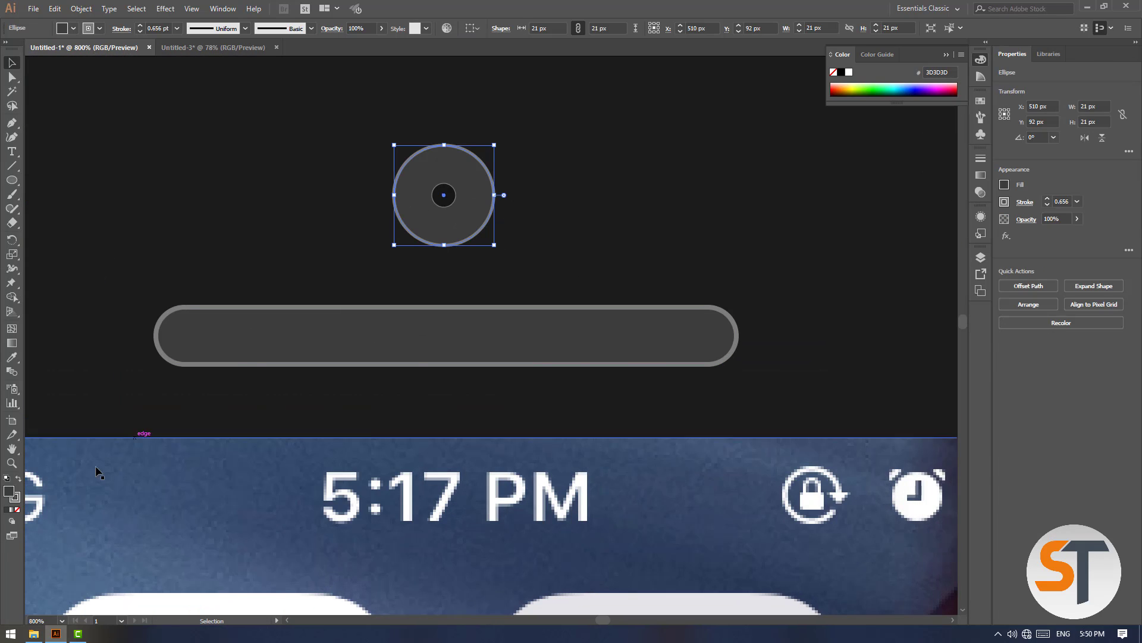
double_click(9, 491)
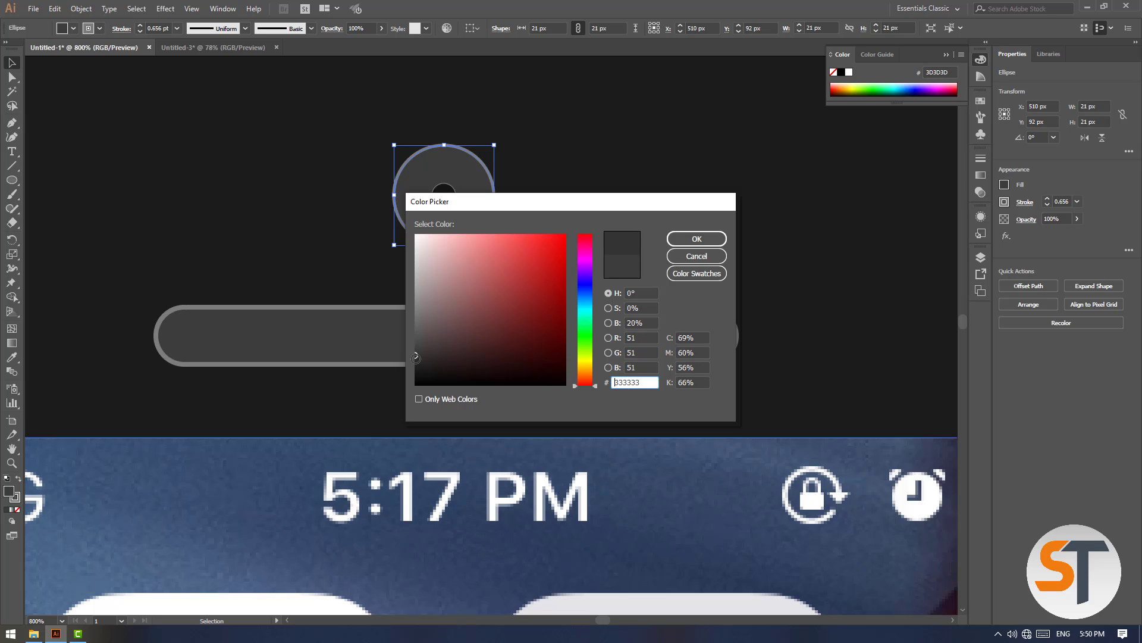
click(713, 245)
click(546, 194)
Step: Draw a 71 px circle for the home button on the white area below the phone body
key(ctrl+minus)
key(ctrl+minus)
key(ctrl+minus)
key(ctrl+minus)
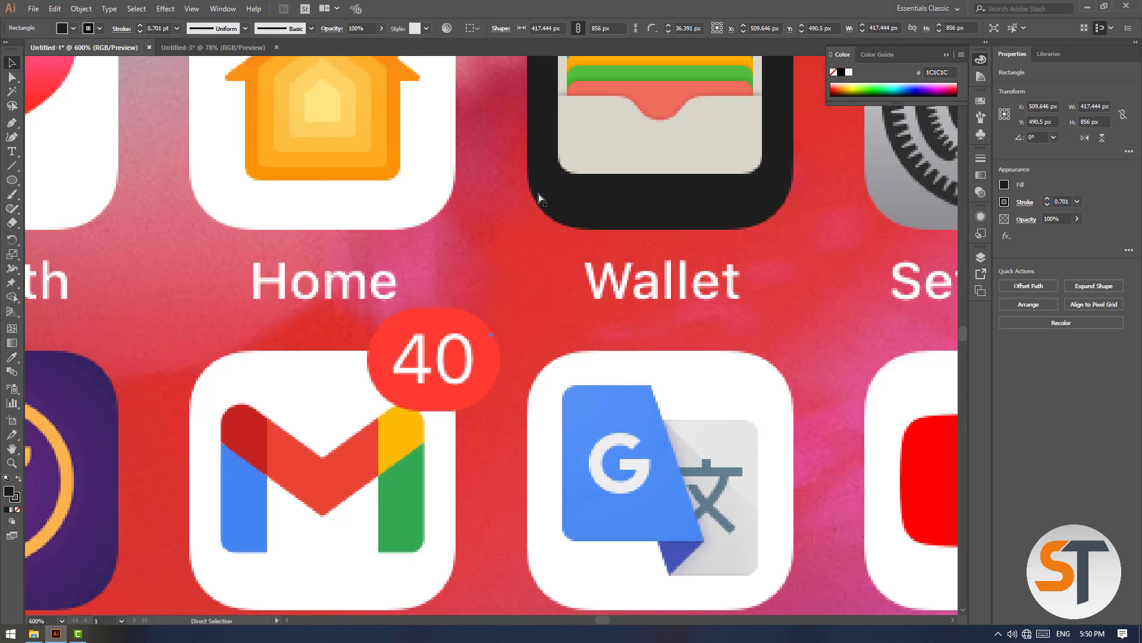
key(ctrl+minus)
key(ctrl+minus)
key(ctrl+minus)
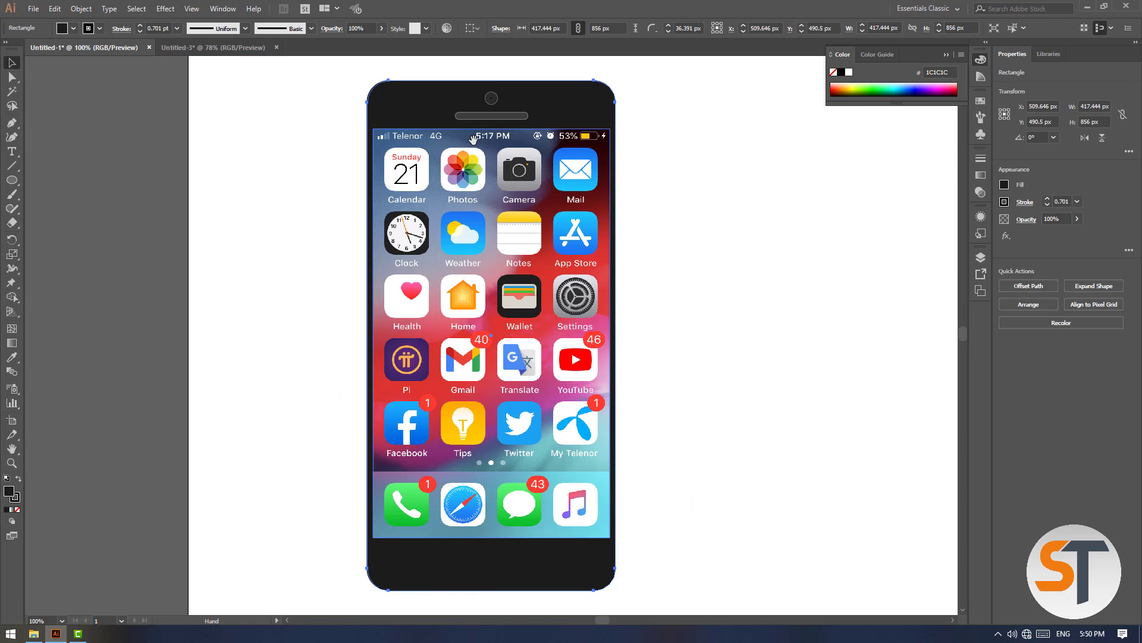
key(ctrl+plus)
key(ctrl+plus)
key(ctrl+plus)
key(ctrl+plus)
key(ctrl+plus)
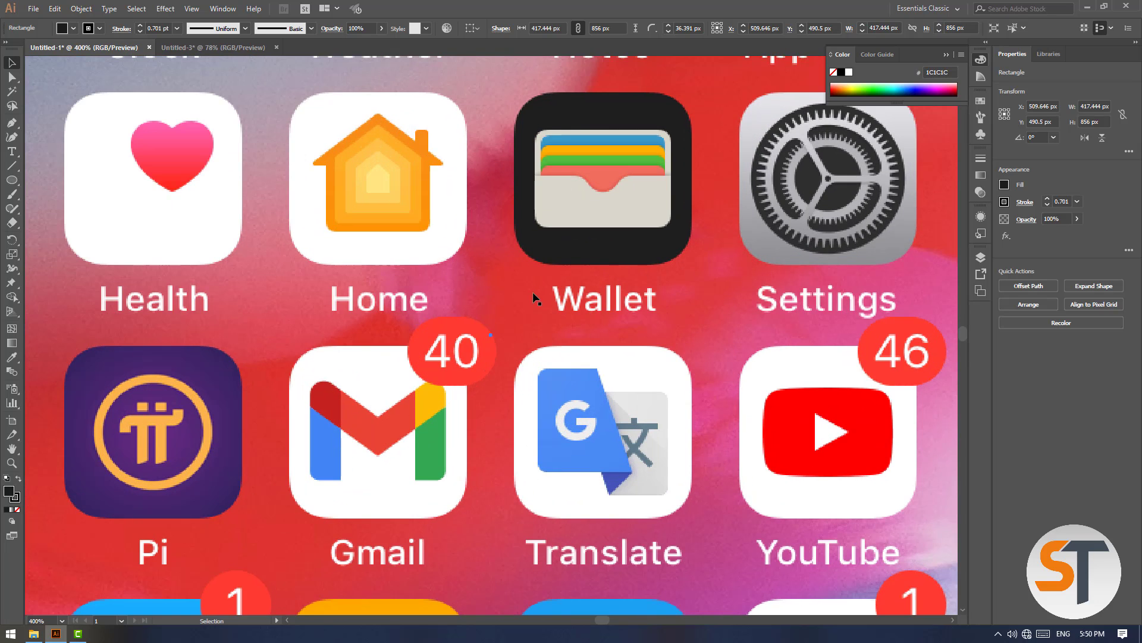
drag(462, 370, 468, 90)
drag(470, 560, 459, 329)
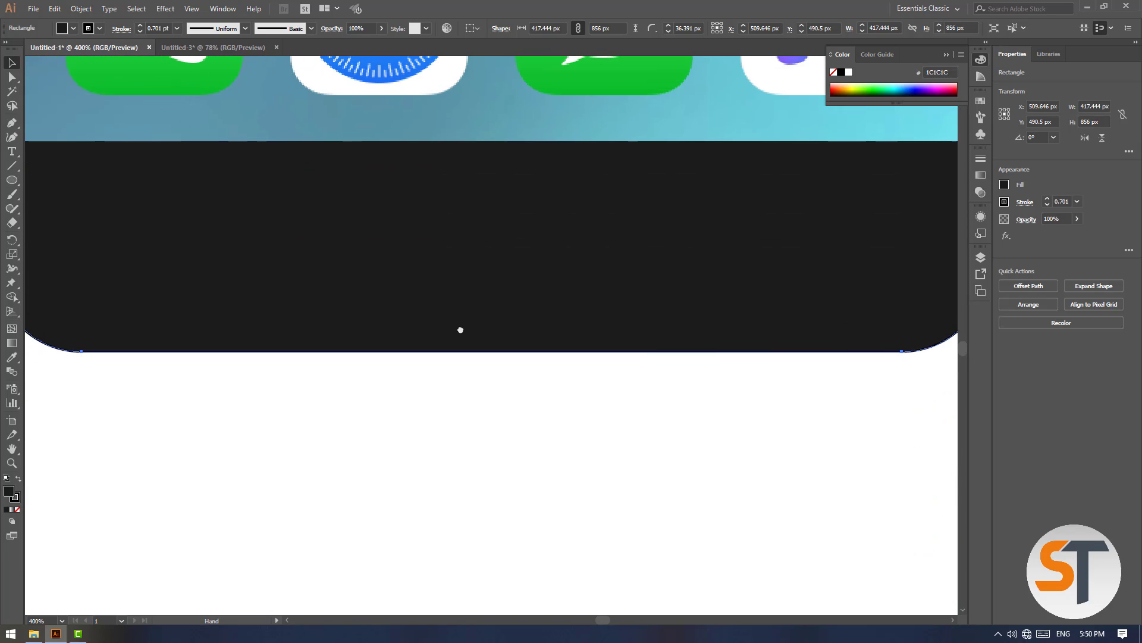
click(117, 424)
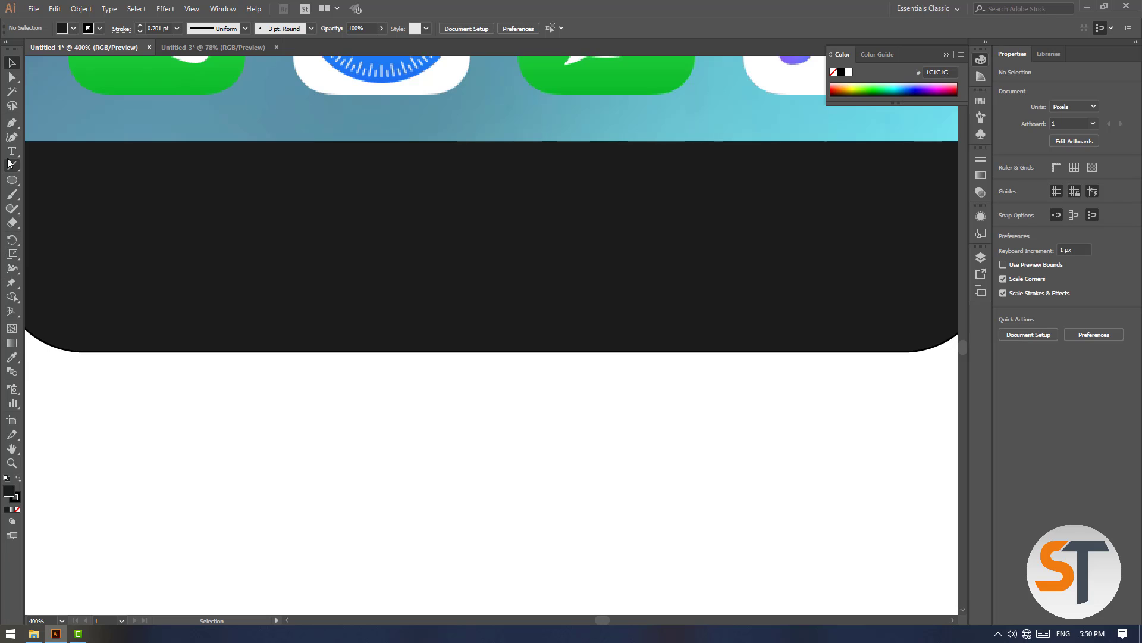
drag(311, 432, 480, 601)
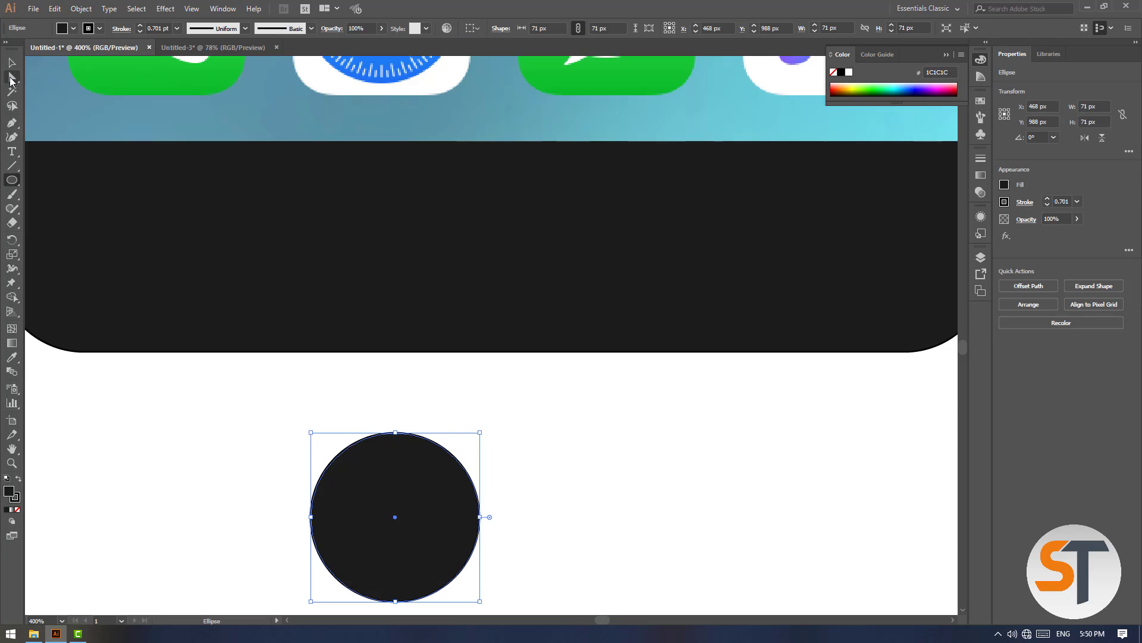
click(12, 63)
drag(365, 476, 376, 440)
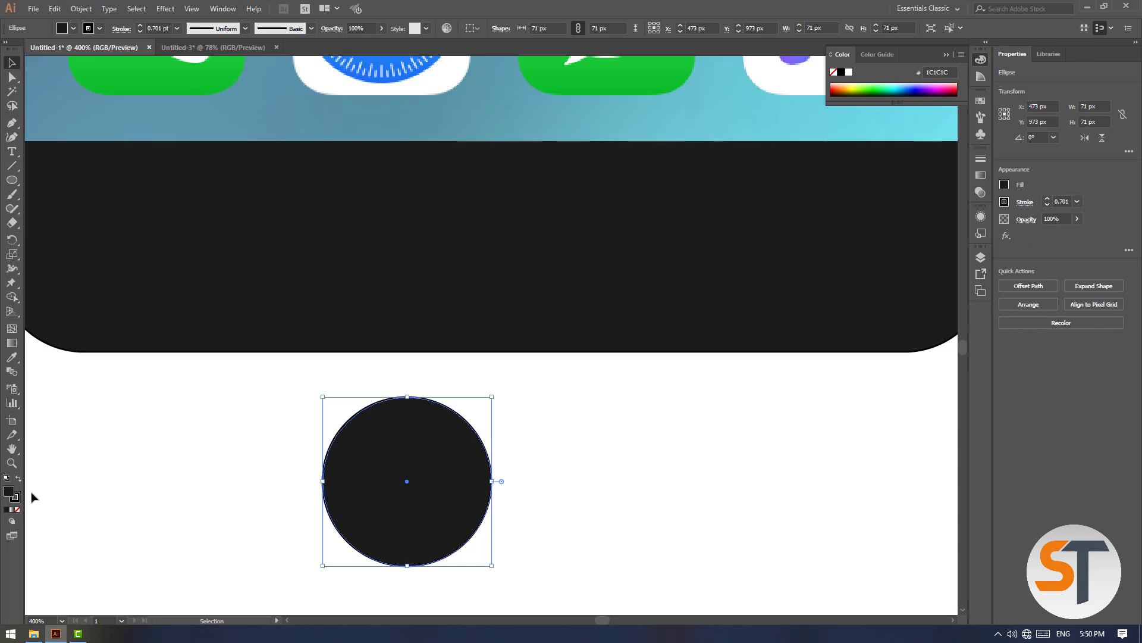
Step: Remove the home-button circle's stroke and give it a linear white-to-dark gradient fill
click(17, 509)
click(61, 498)
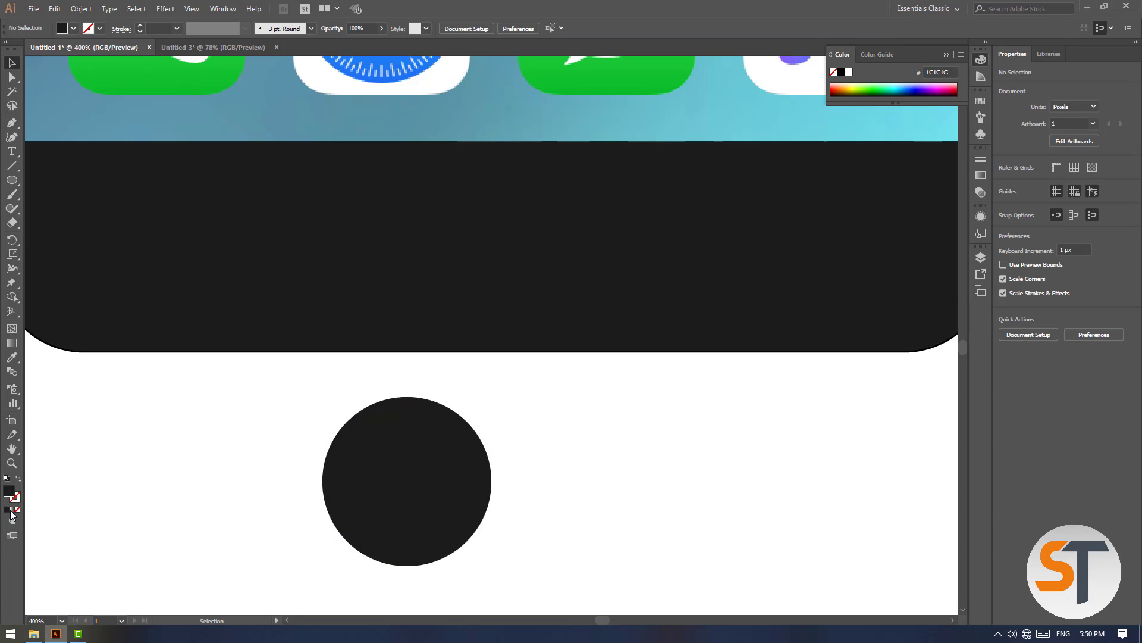
click(12, 509)
click(362, 491)
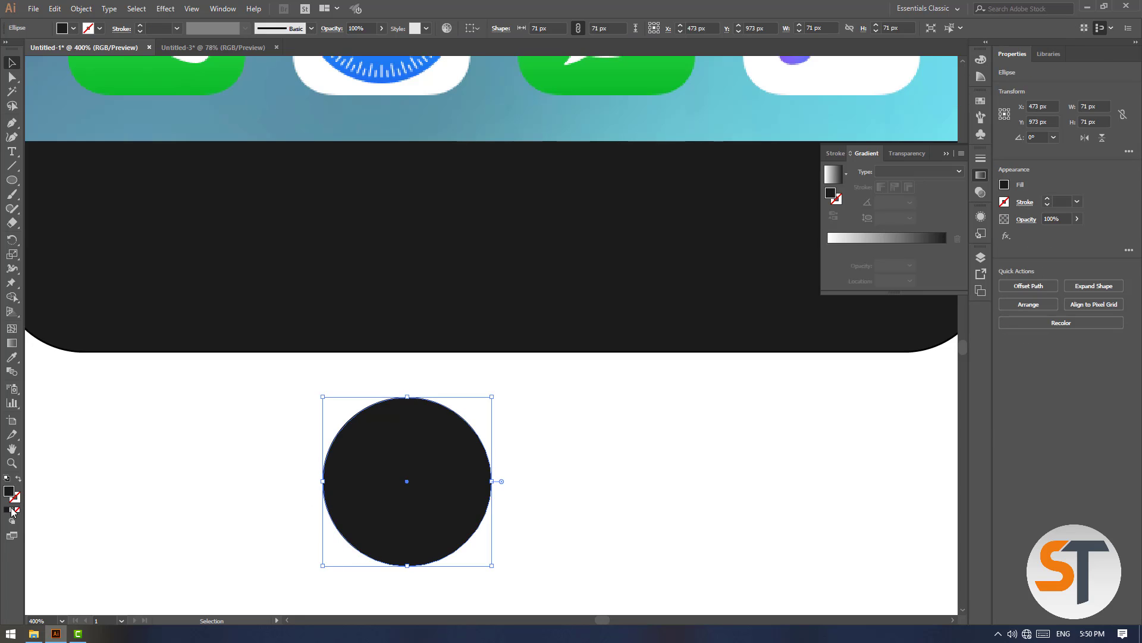
click(12, 510)
click(292, 476)
click(427, 445)
right_click(427, 440)
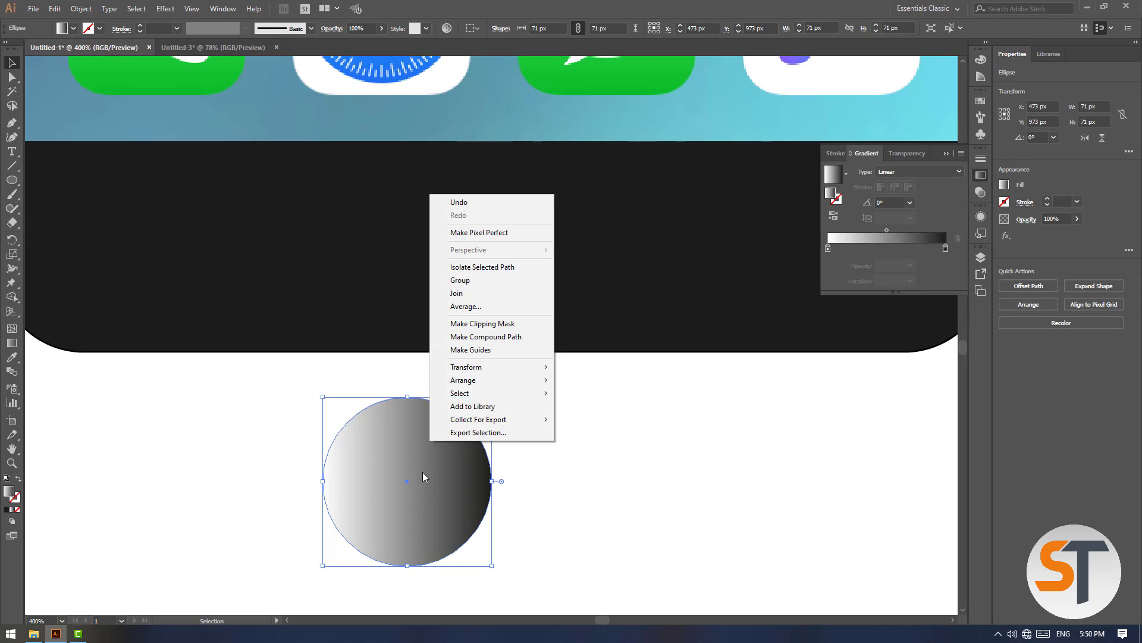
key(Escape)
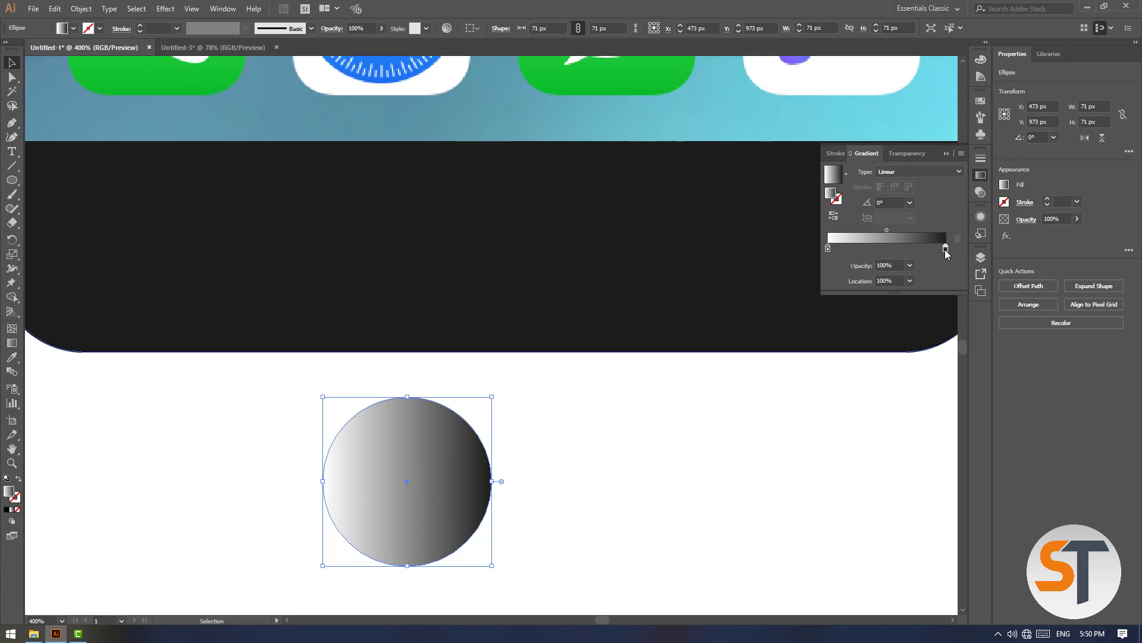
Step: Set the end colour of the circle's gradient to black
double_click(946, 248)
click(933, 294)
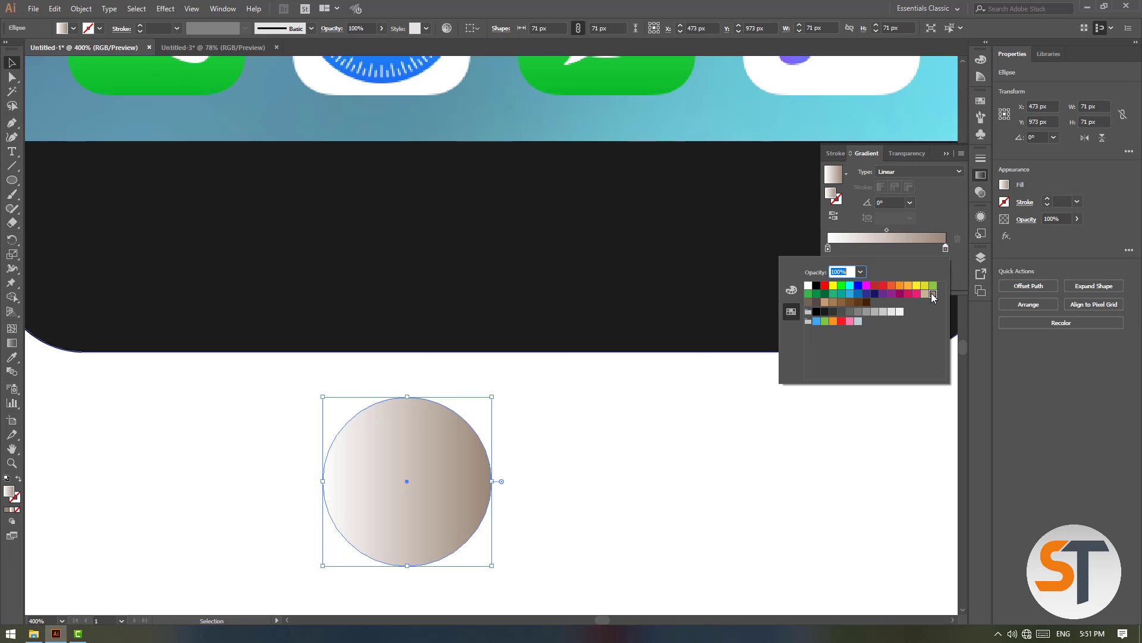
click(816, 286)
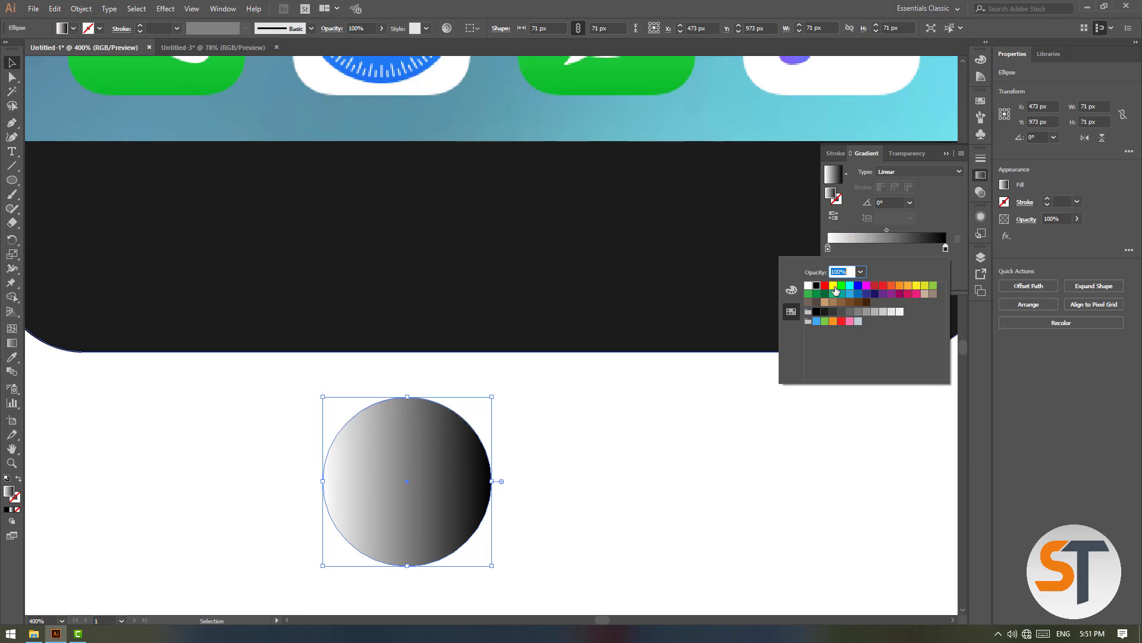
click(696, 414)
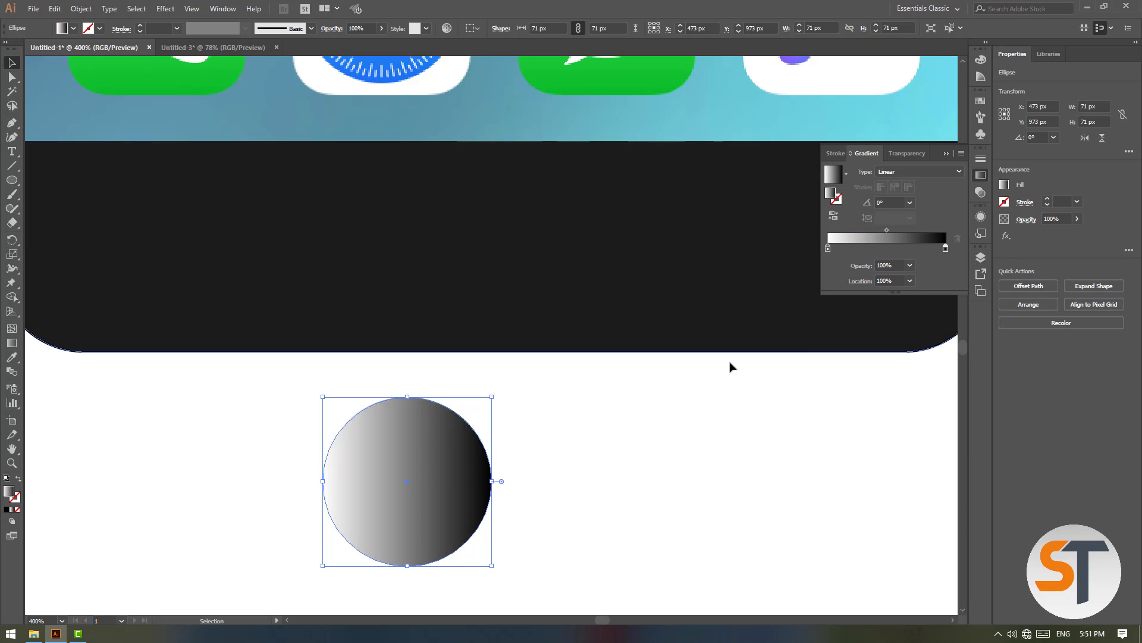
Step: Set the start colour of the circle's gradient to a medium gray by mixing its RGB values
double_click(828, 249)
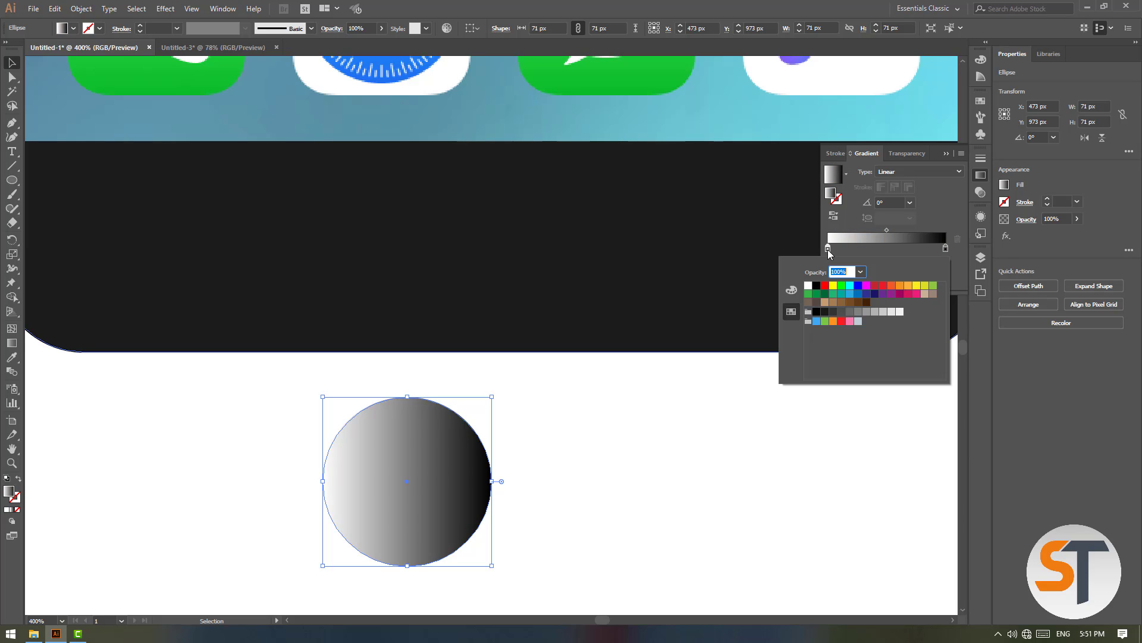
click(933, 293)
click(817, 287)
click(791, 291)
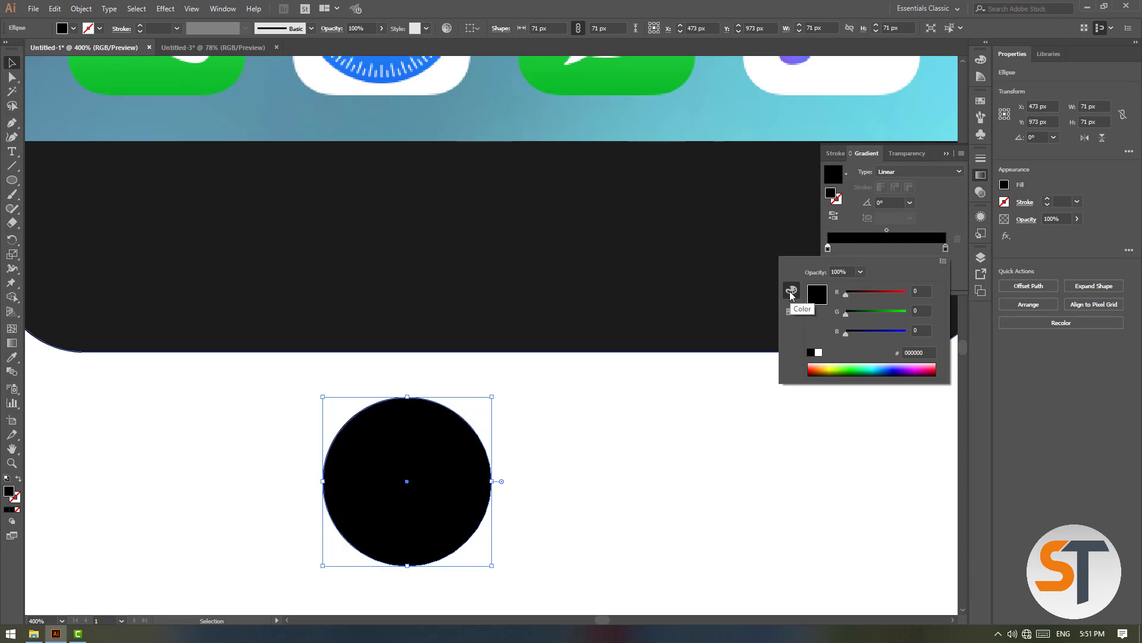
drag(848, 315, 881, 331)
click(674, 407)
Step: Shrink the home-button circle to 67 px and centre it on the body below the screen at X 509.5, Y 873.5 px
drag(425, 456, 514, 216)
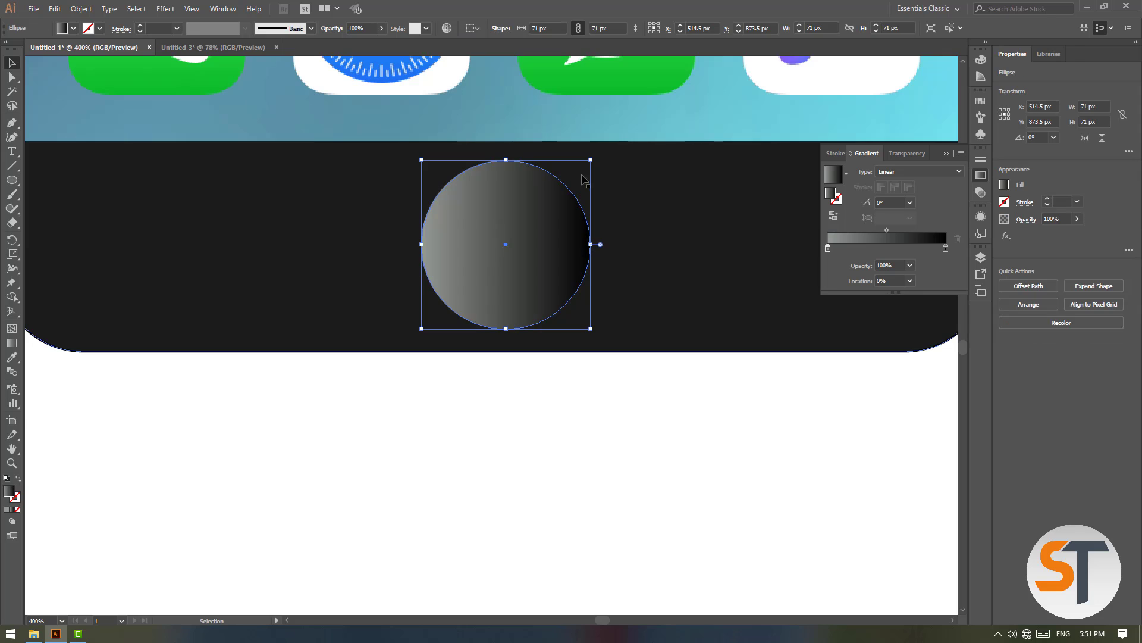
drag(589, 164, 580, 172)
drag(534, 214, 549, 209)
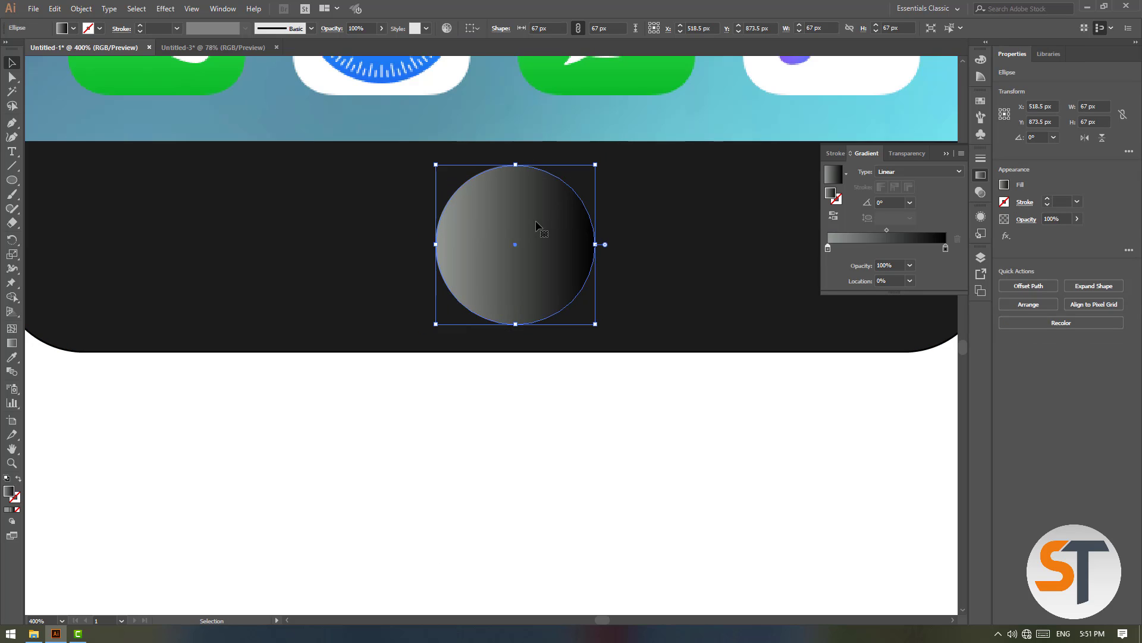
key(ctrl+minus)
drag(494, 306, 478, 306)
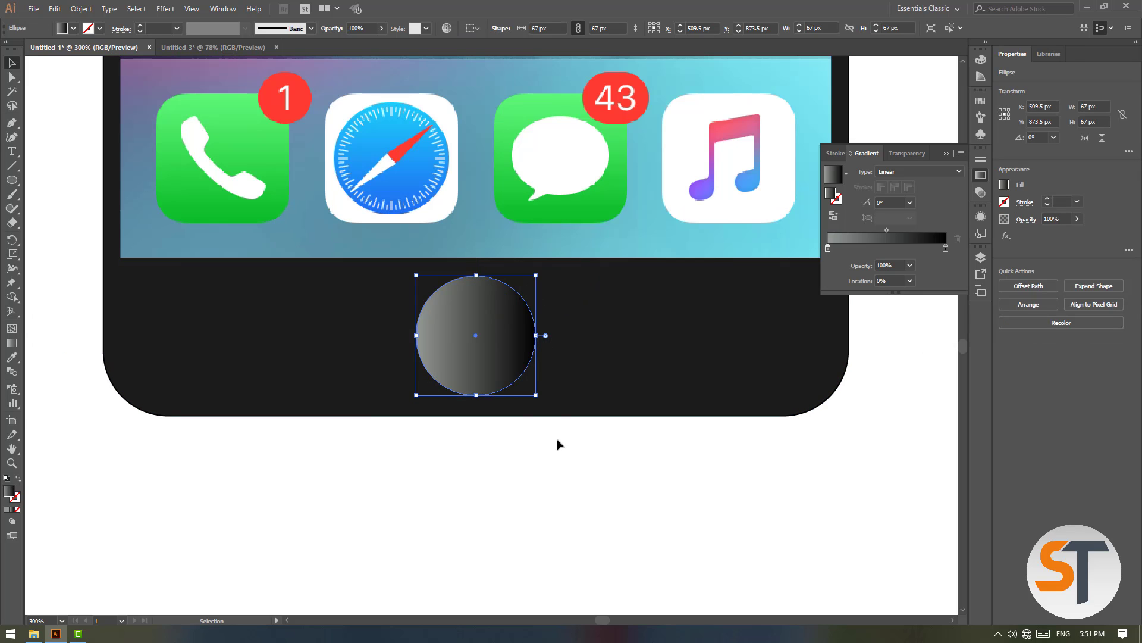
Step: Duplicate the home-button circle in place and reverse the copy's gradient so it runs from black to gray
click(558, 444)
click(511, 324)
click(549, 438)
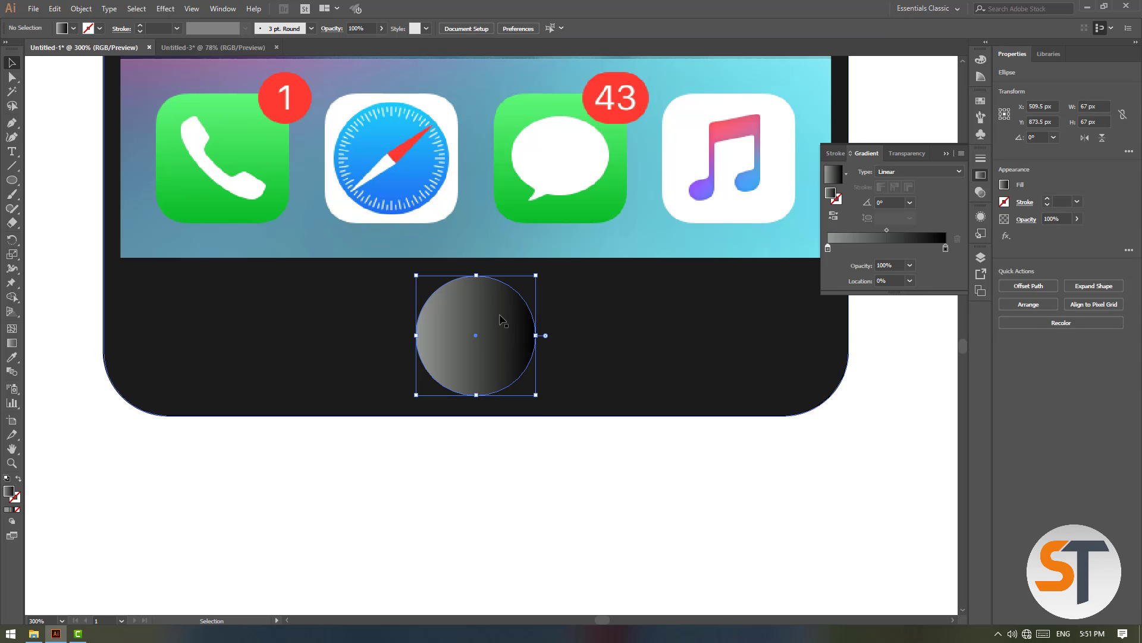
click(499, 309)
mouse_move(483, 299)
mouse_down()
mouse_move(506, 332)
mouse_move(488, 311)
mouse_up()
click(537, 420)
click(503, 326)
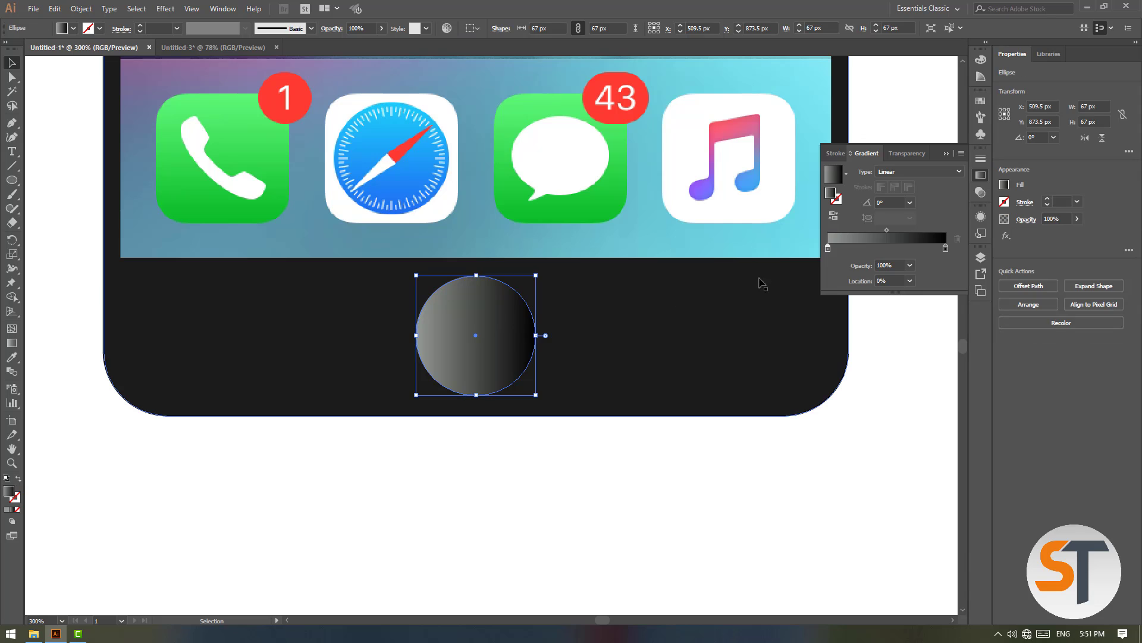
click(835, 216)
click(650, 474)
Step: Scale the reversed-gradient copy down slightly about its centre, leaving the original circle as a thin rim
click(497, 322)
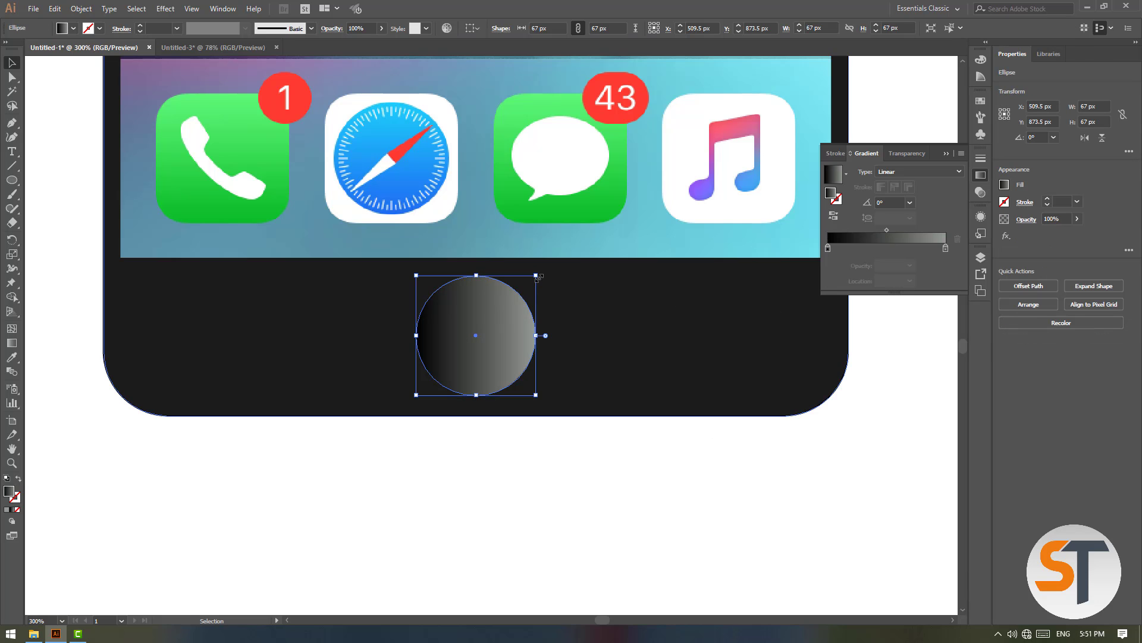
drag(536, 275, 532, 281)
key(ctrl+shift+a)
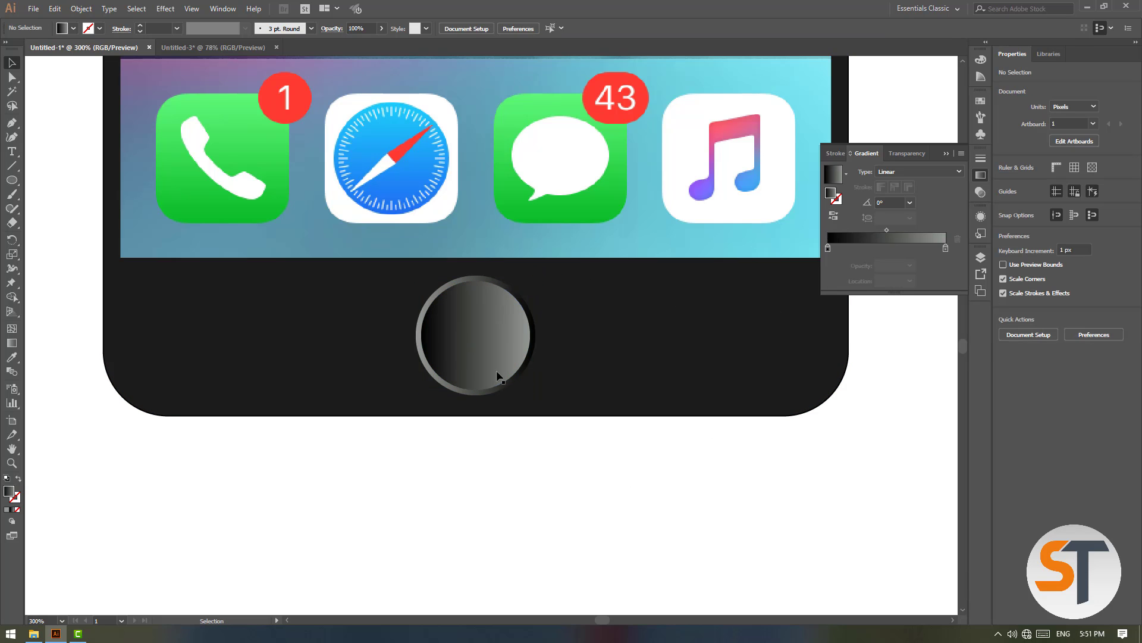
Step: Enlarge the inner home-button circle to 63 px about its centre, keeping it concentric with the 67 px outer circle
click(506, 305)
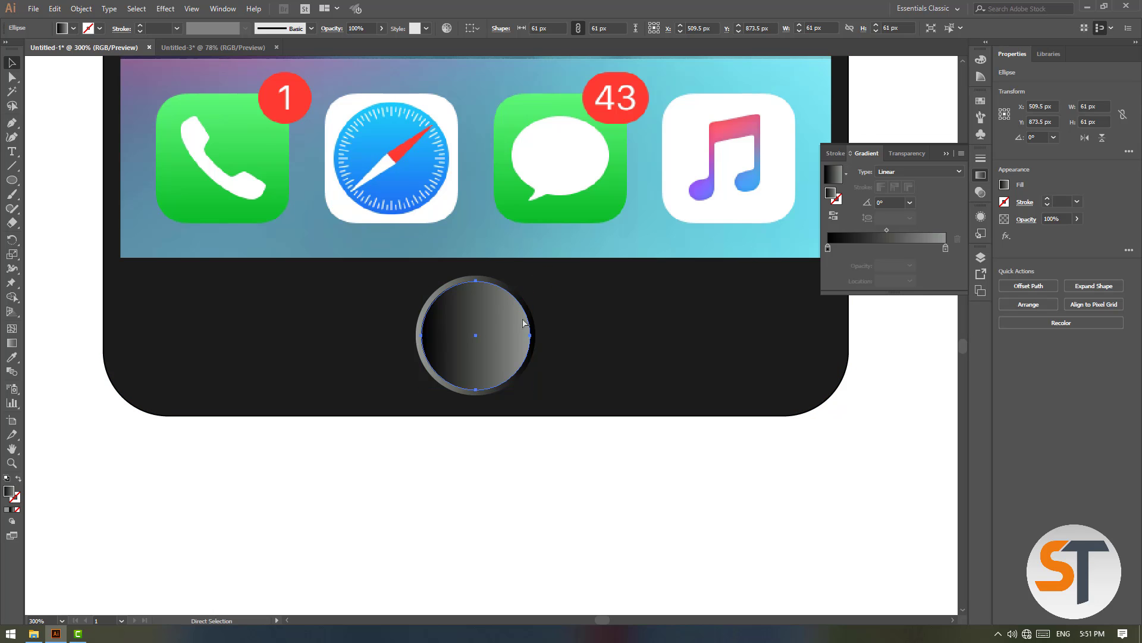
key(ctrl+plus)
key(ctrl+plus)
key(ctrl+plus)
drag(633, 189, 642, 184)
click(502, 179)
click(504, 180)
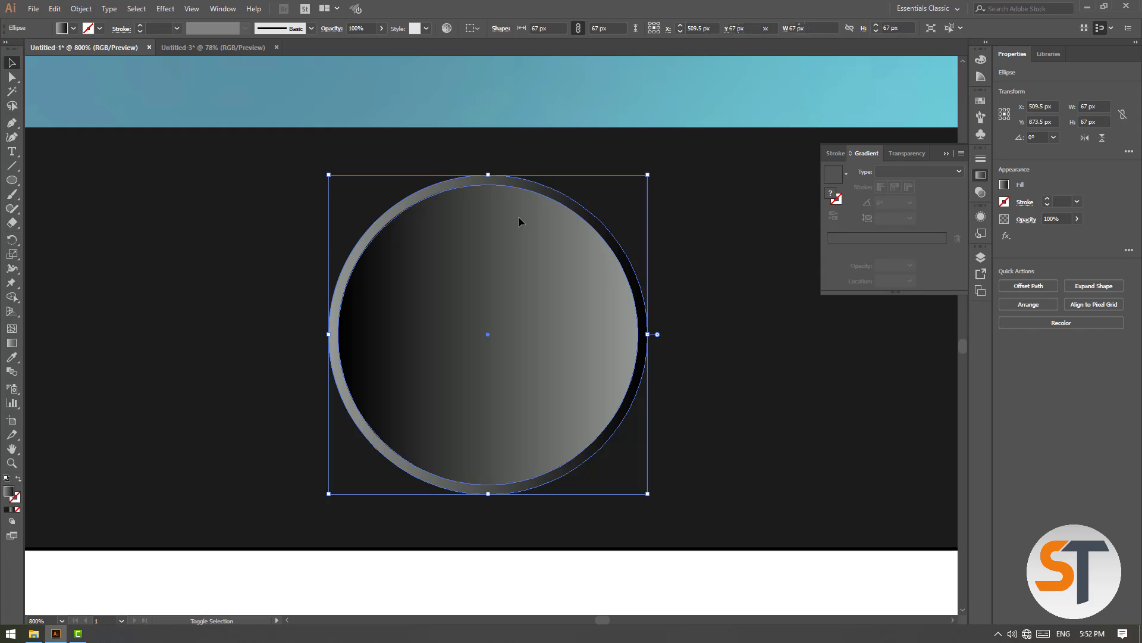
shift+click(520, 216)
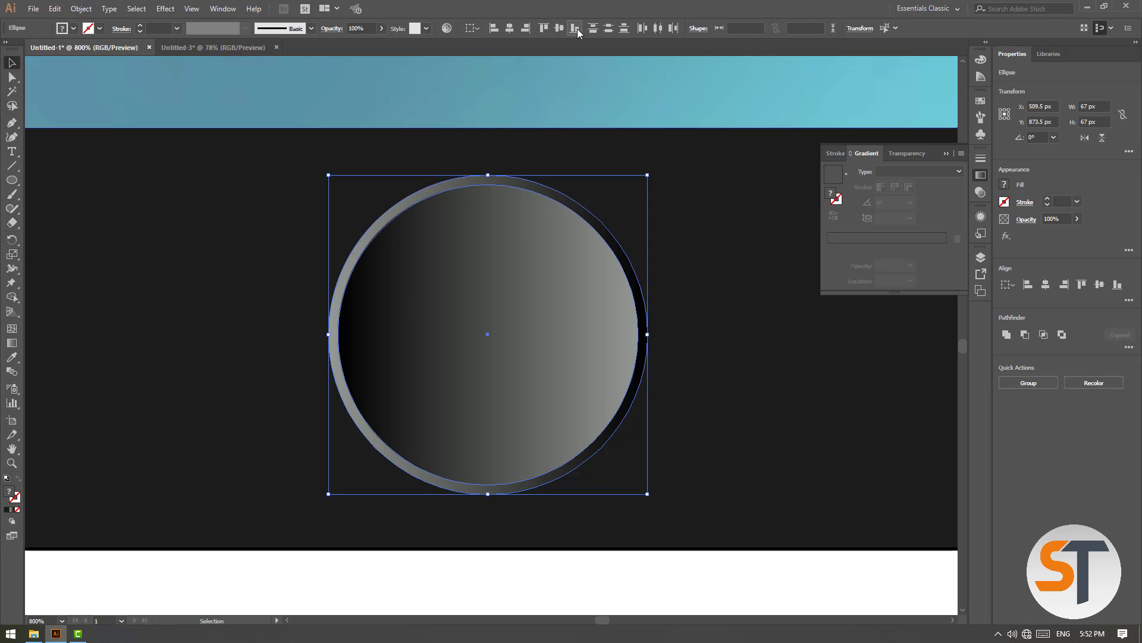
Step: Duplicate the inner home-button circle in place, shrink the copy to 59 px about its centre and give it a solid dark fill
click(517, 235)
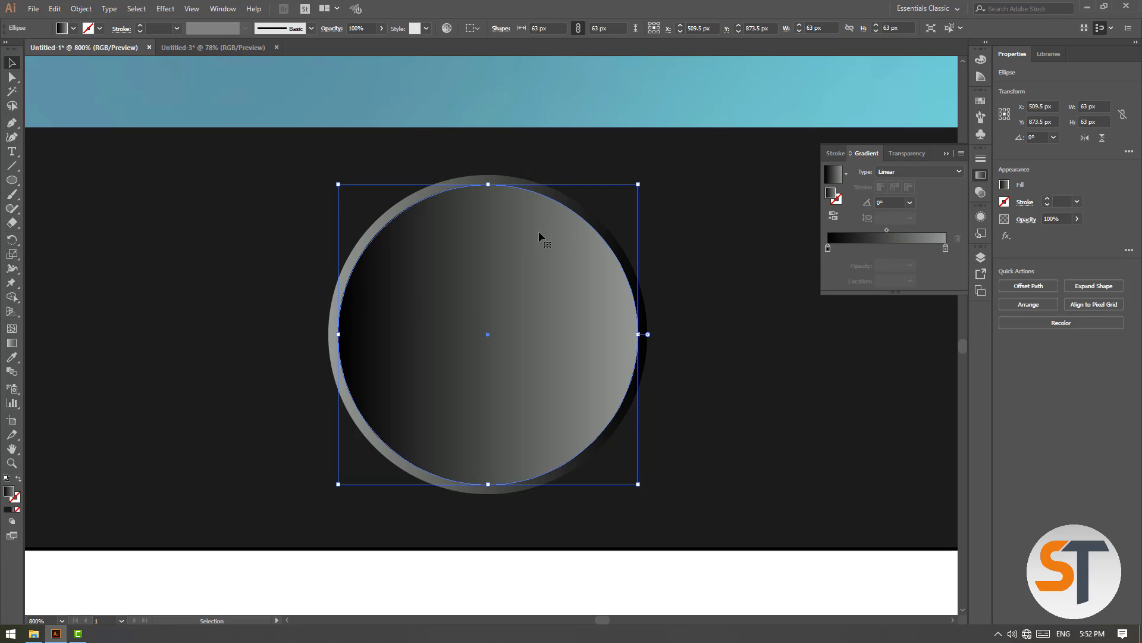
mouse_move(480, 223)
mouse_down()
mouse_move(488, 229)
mouse_move(473, 221)
mouse_up()
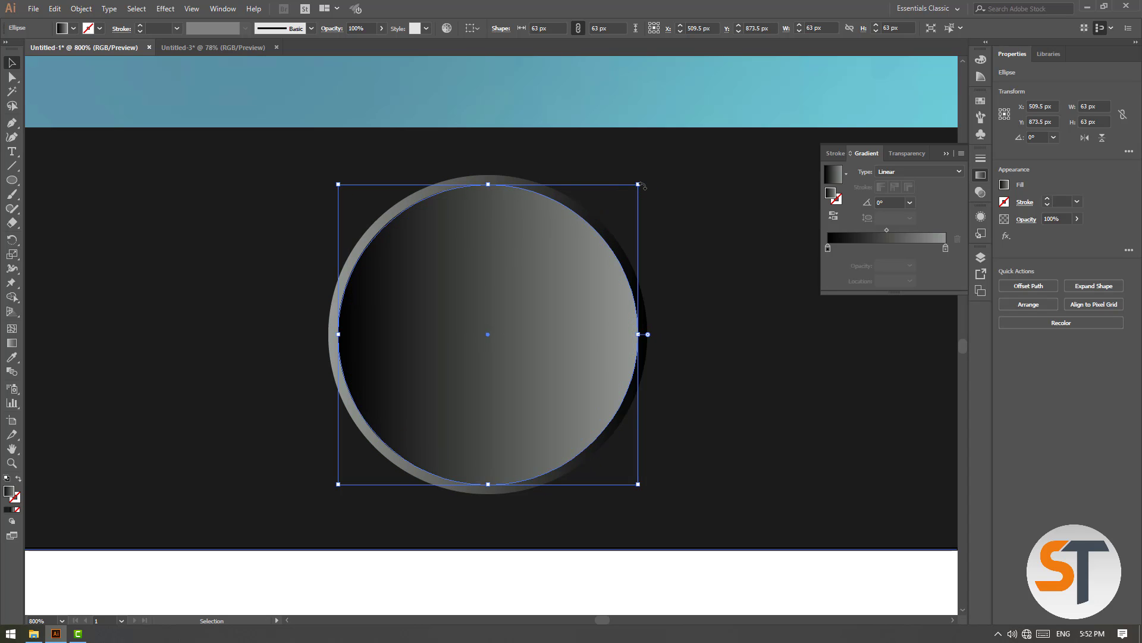
drag(639, 185, 629, 193)
click(17, 509)
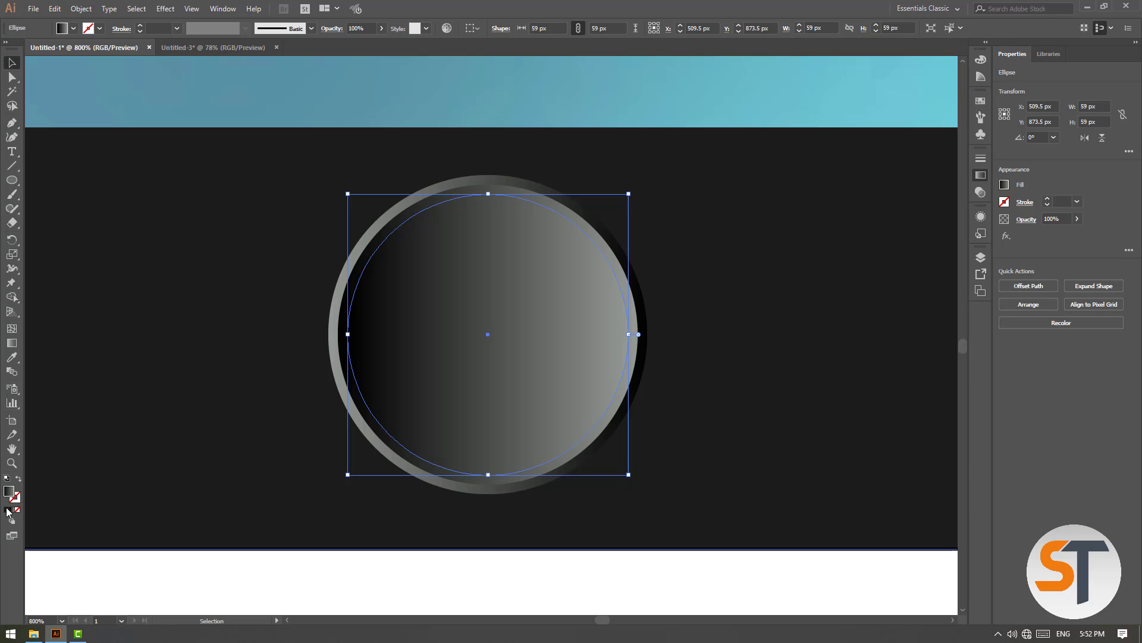
click(740, 223)
key(ctrl+0)
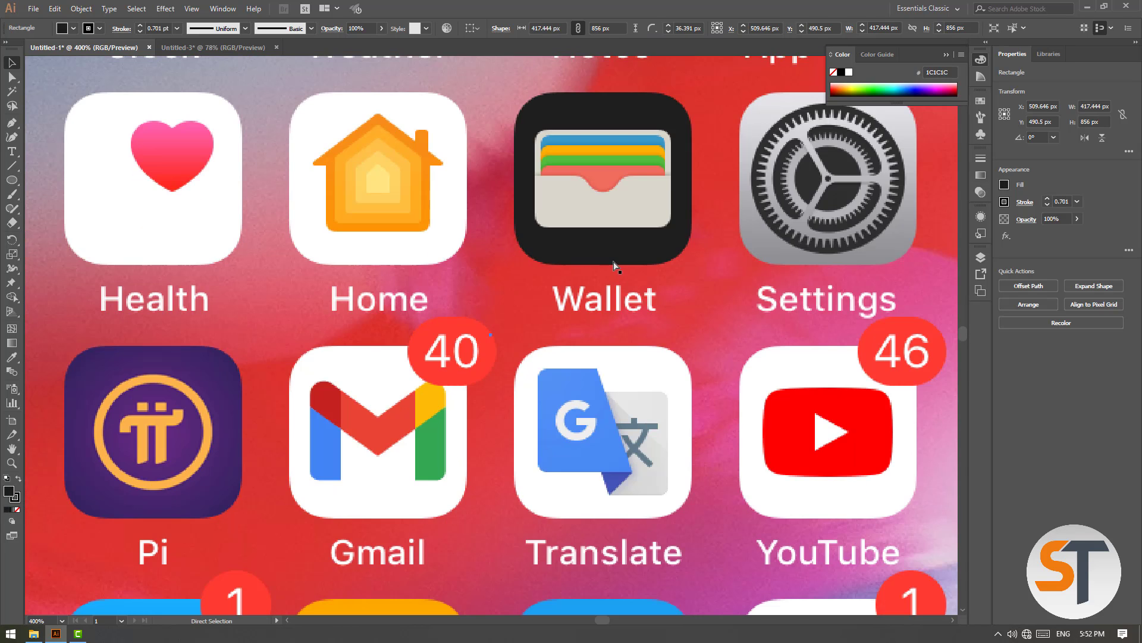
click(476, 383)
key(v)
drag(131, 98, 432, 544)
key(ctrl+g)
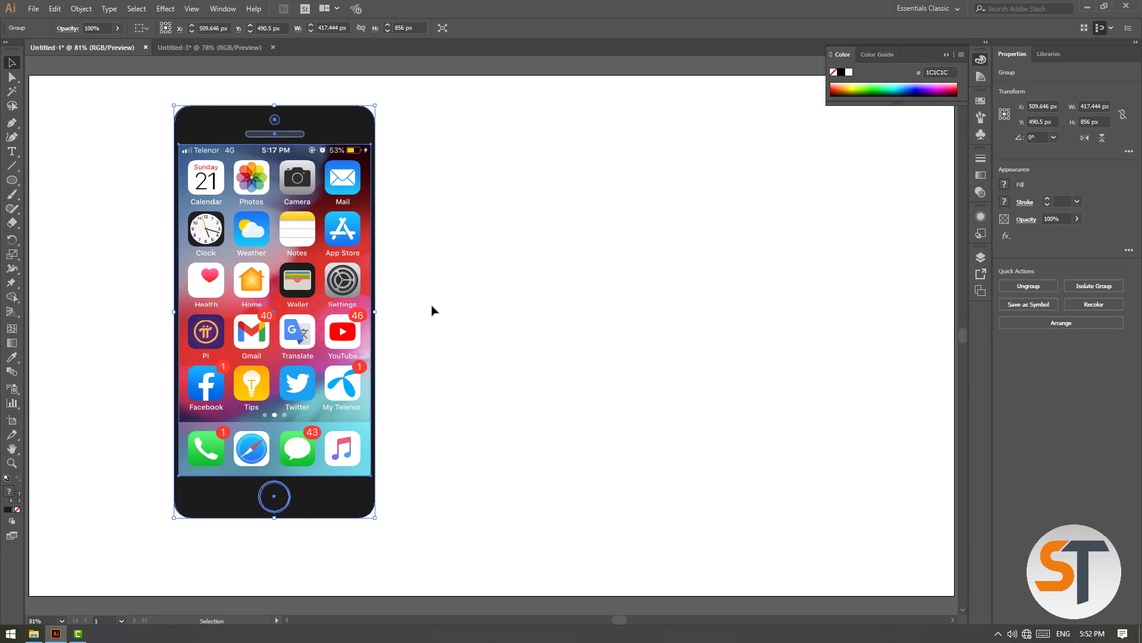
key(ctrl+shift+g)
click(444, 231)
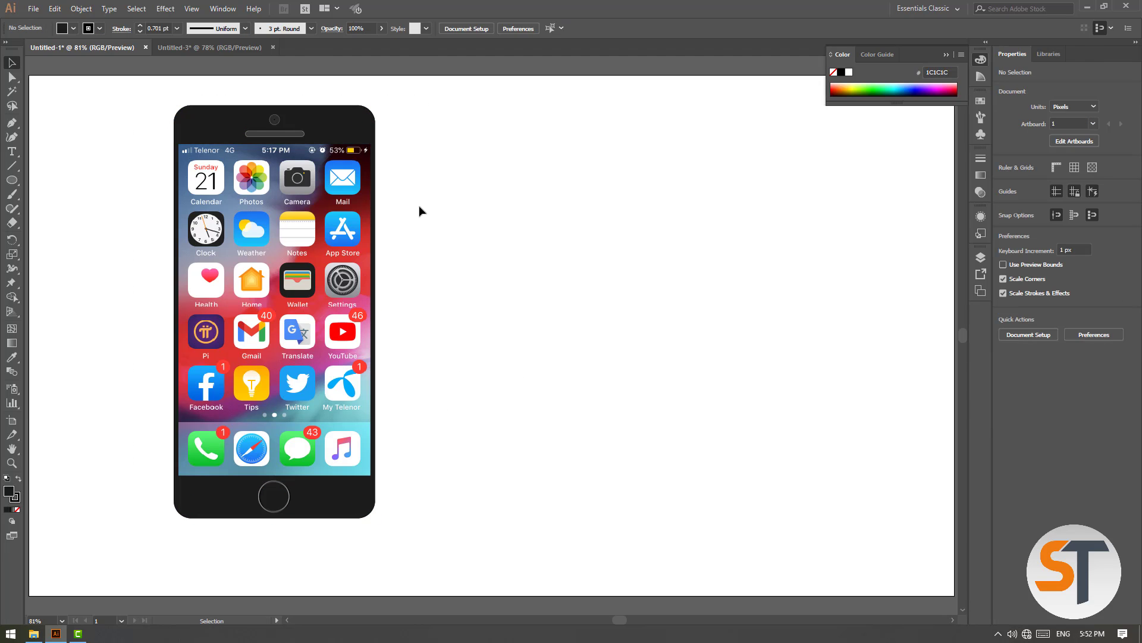
Step: Place a copy of the phone's dark rounded body beside the original at X 1042.646 px, Y 490.5 px
click(344, 119)
drag(344, 119, 594, 116)
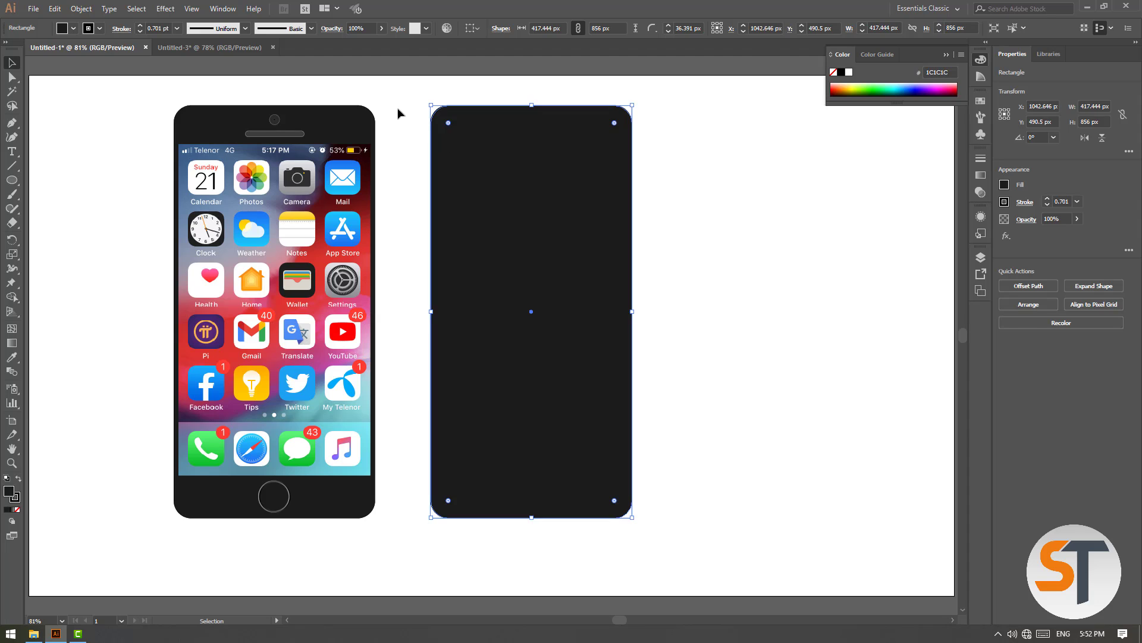
click(398, 112)
Step: Move all parts of the finished phone together towards the artboard's upper left corner, away from the copied body
key(a)
drag(128, 105, 377, 521)
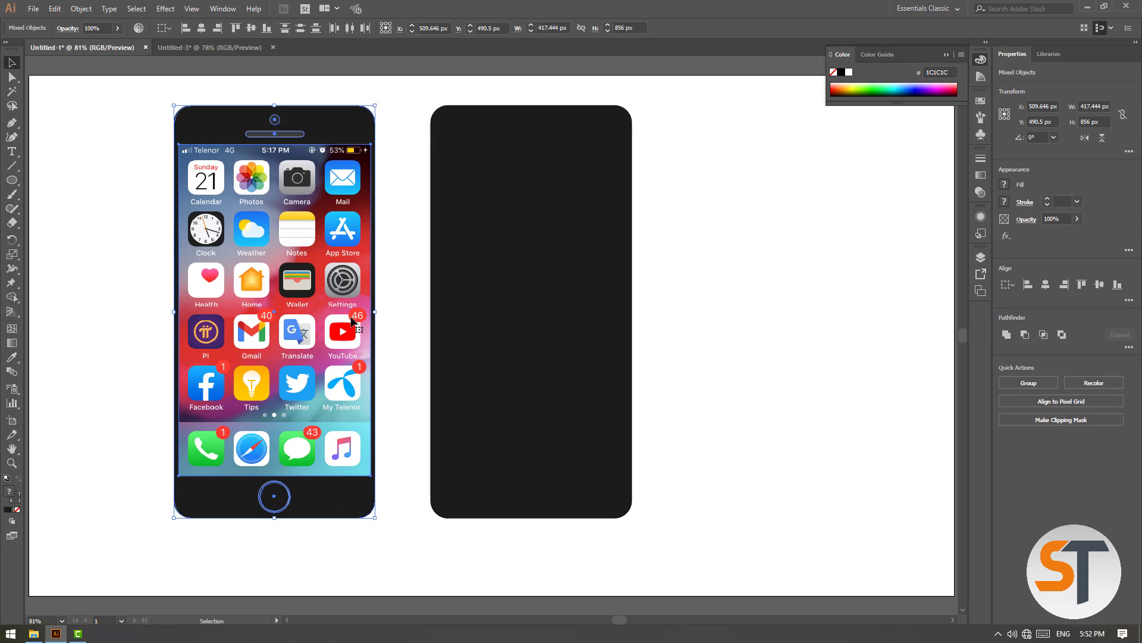
key(v)
click(397, 261)
drag(325, 221, 220, 210)
click(387, 174)
Step: Set the copied body's fill colour to dark gray 4C4C4C
click(480, 160)
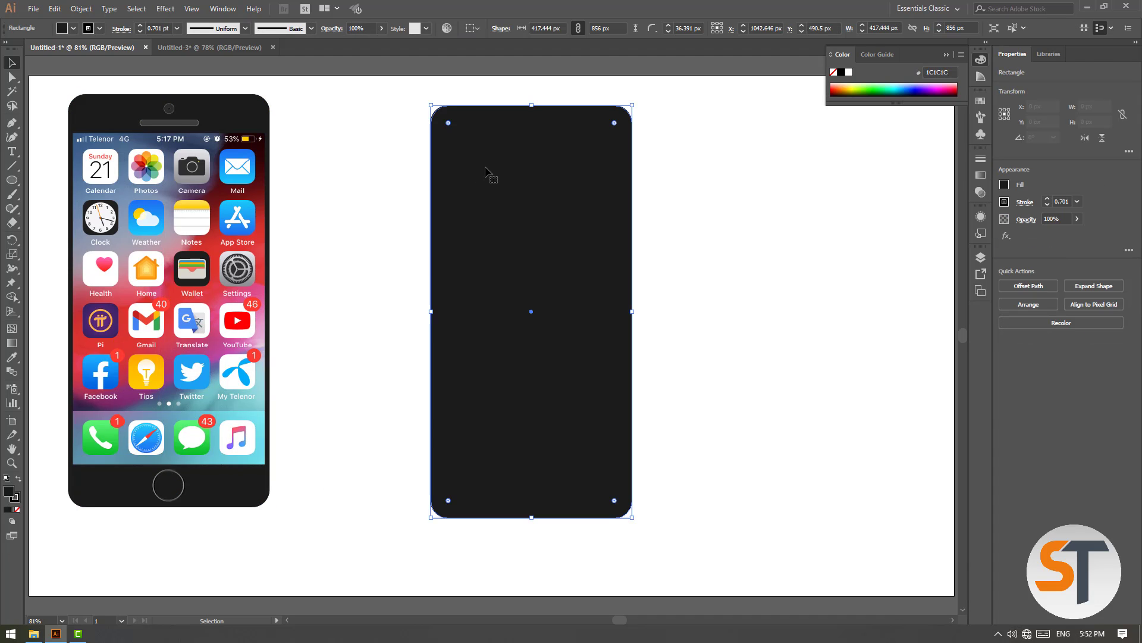
double_click(9, 491)
drag(436, 351, 410, 339)
click(697, 239)
click(757, 273)
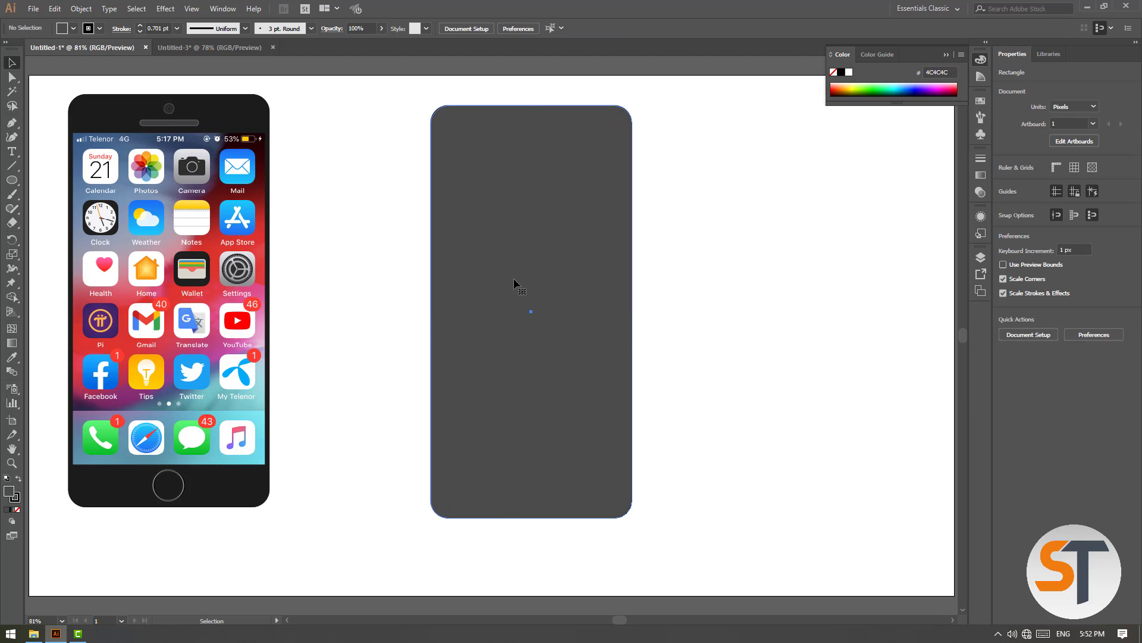
Step: Lighten the copied body's fill to medium gray 727272
click(513, 277)
double_click(10, 491)
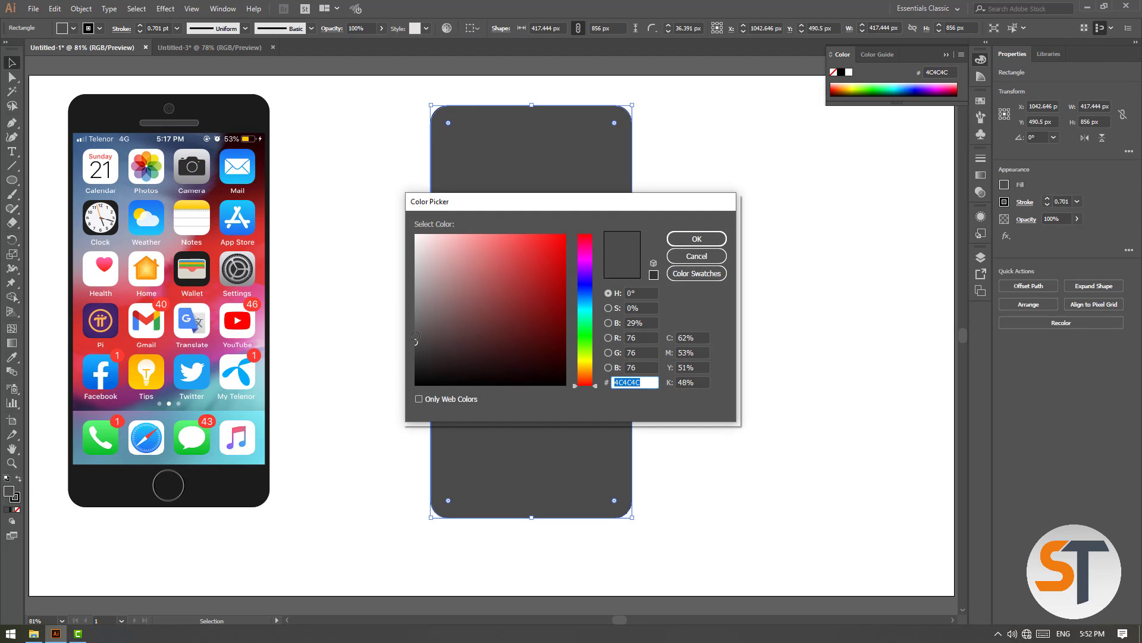
drag(415, 336, 416, 318)
click(683, 240)
click(678, 240)
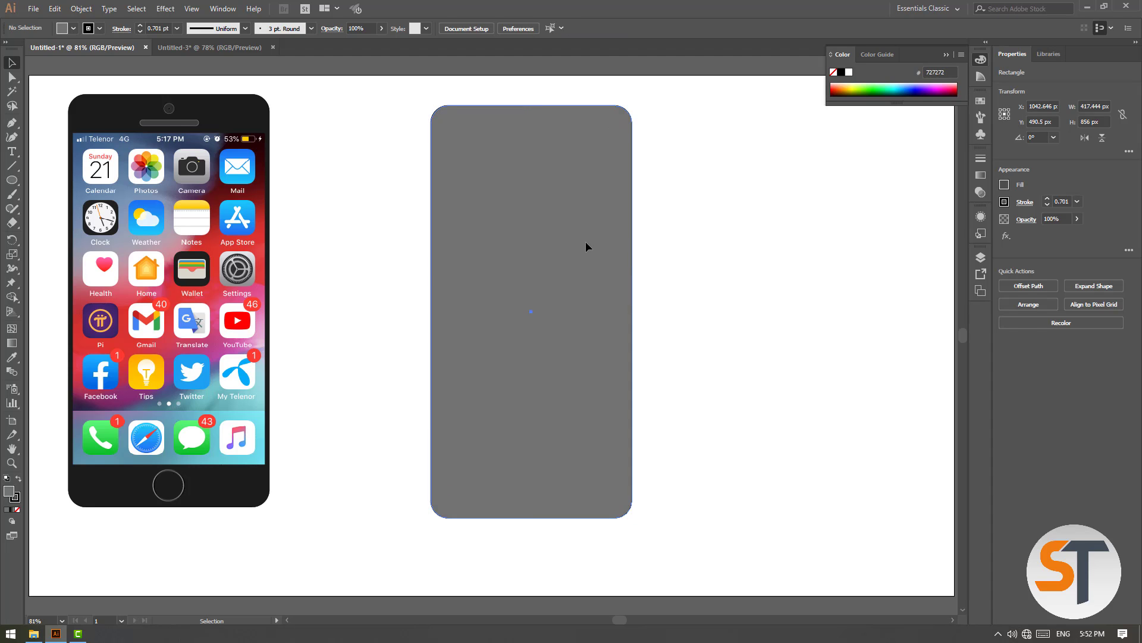
Step: Apply 3D Extrude & Bevel to the copied body with rotation 21°, 27°, -10° and a Classic bevel, and remove its stroke
click(551, 225)
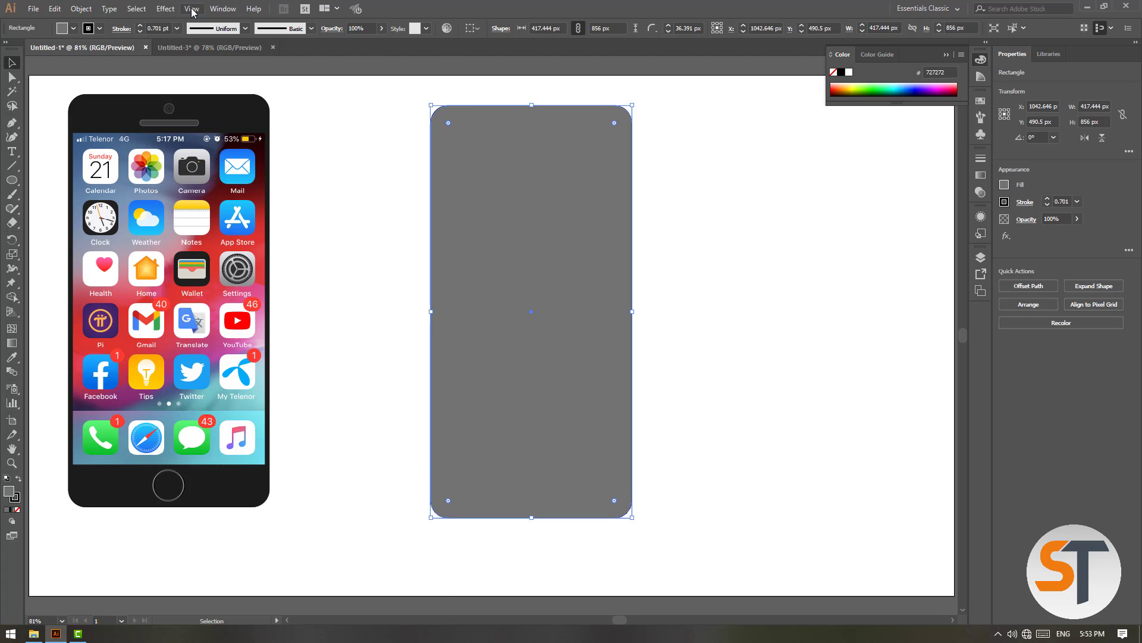
click(165, 8)
mouse_move(197, 78)
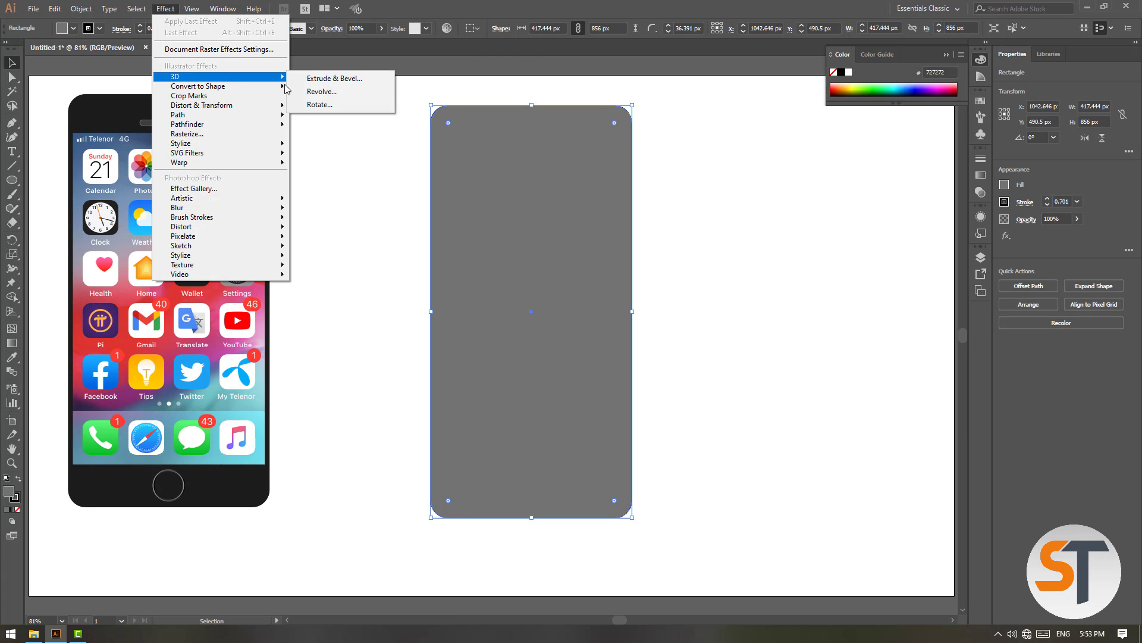
click(324, 79)
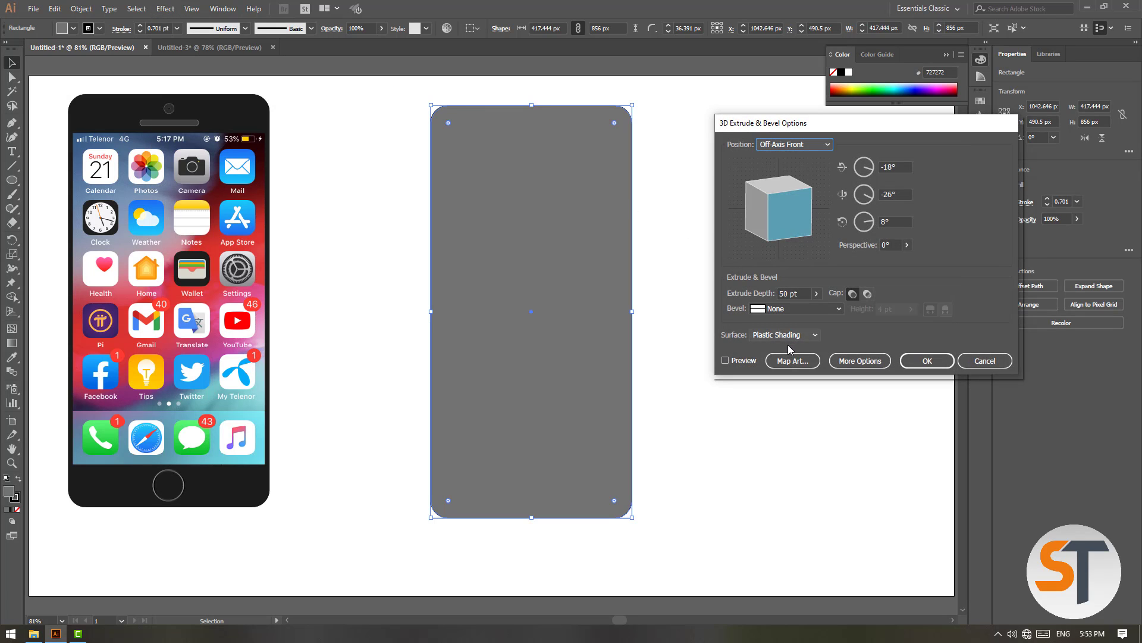
click(725, 360)
mouse_move(798, 225)
mouse_down()
mouse_move(780, 214)
mouse_move(804, 226)
mouse_move(792, 202)
mouse_move(789, 211)
mouse_up()
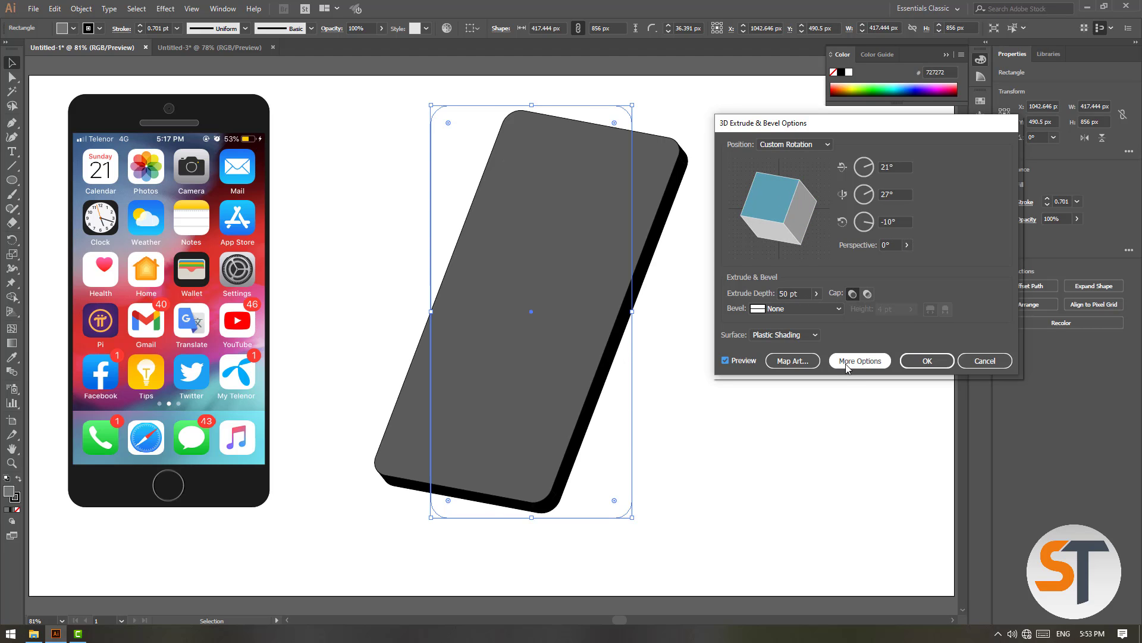
click(812, 307)
click(803, 323)
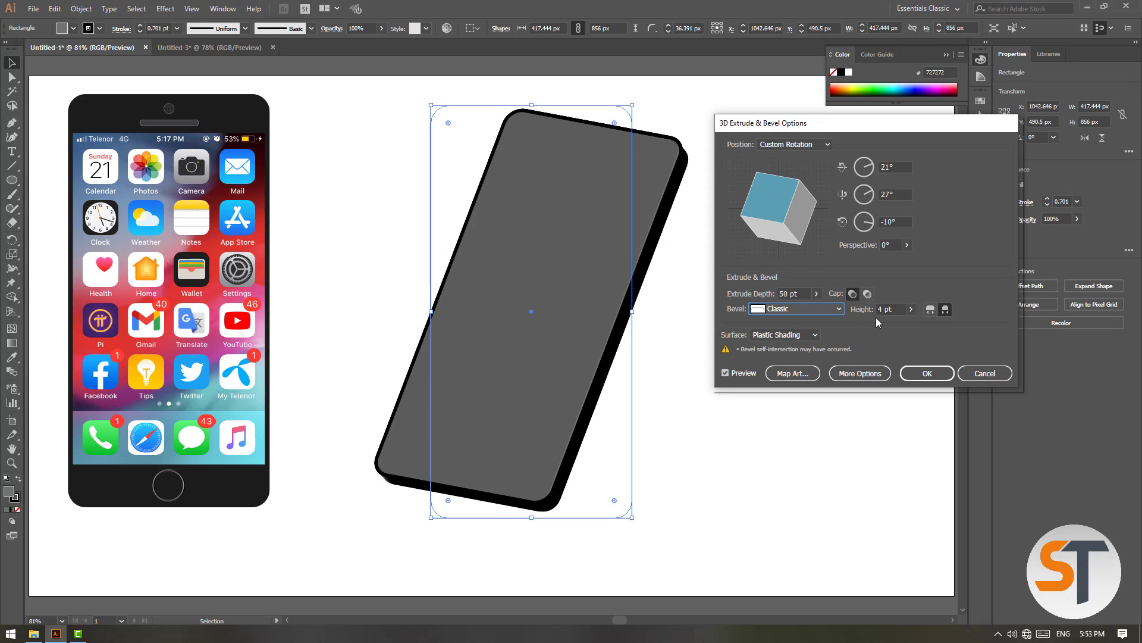
click(928, 373)
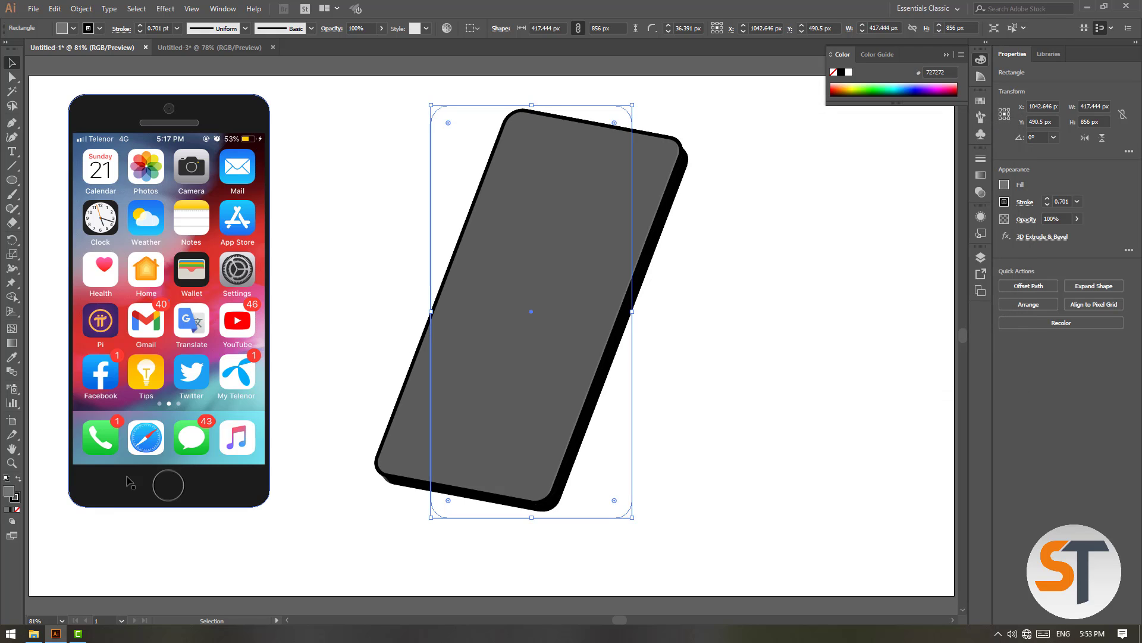
click(17, 510)
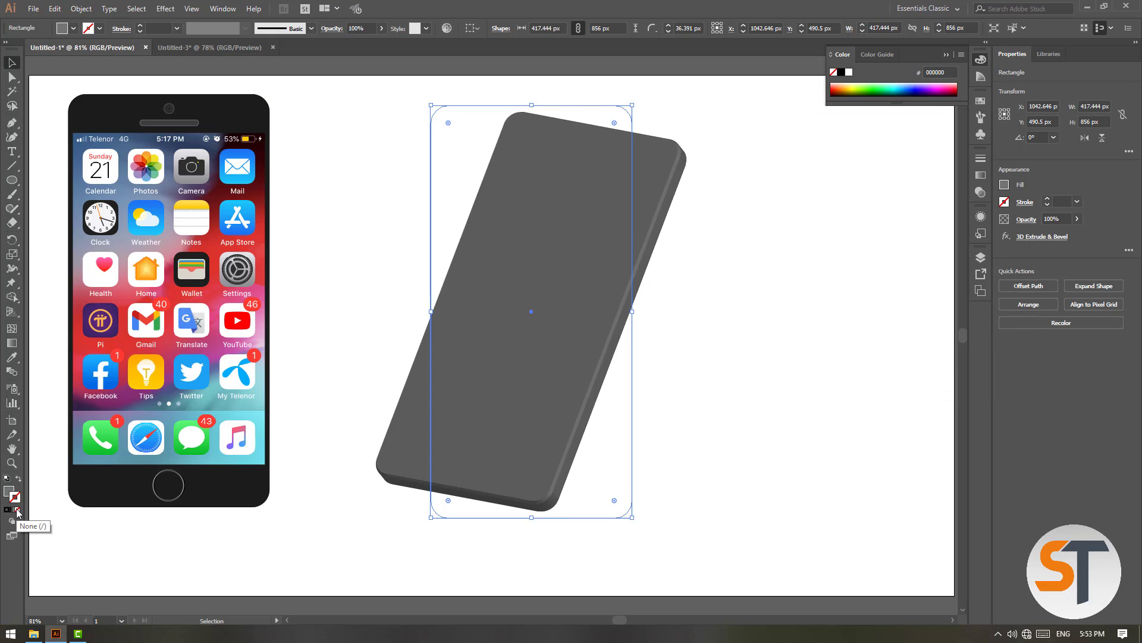
Step: Edit the body's 3D Extrude & Bevel effect to a rotation of 39°, 28°, -13° and a perspective of 29°
click(1043, 237)
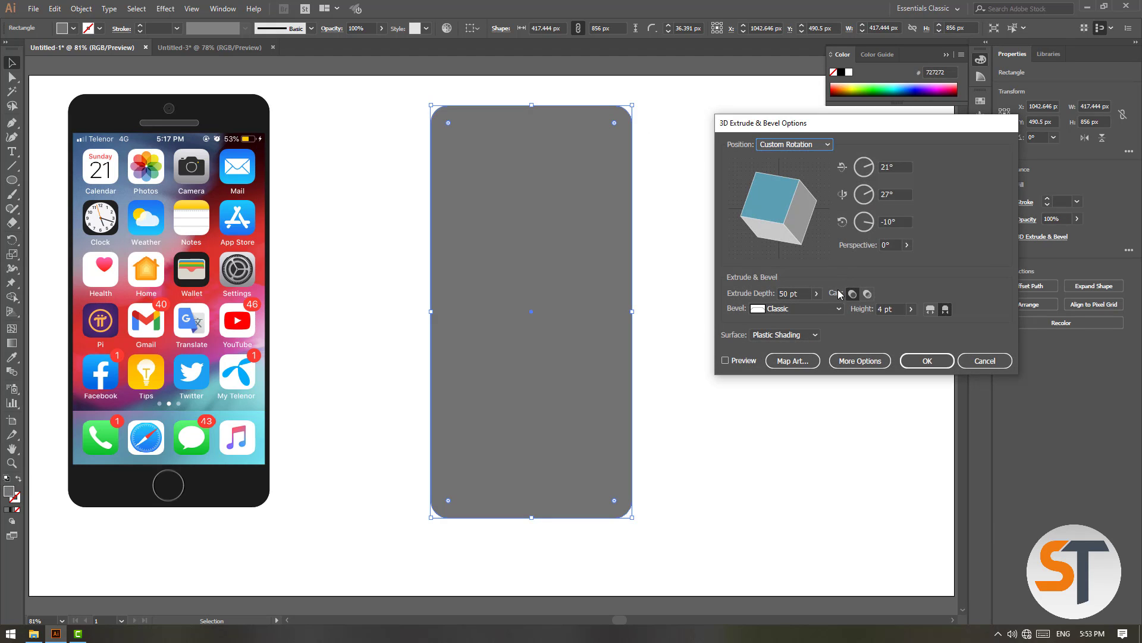
click(740, 363)
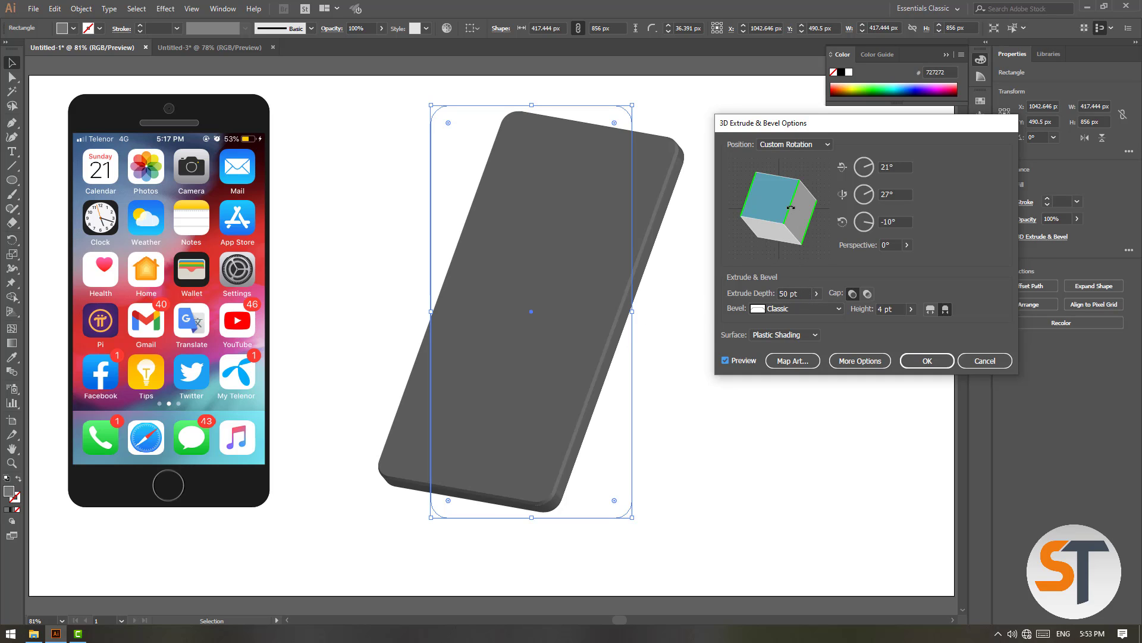
mouse_move(791, 207)
mouse_down()
mouse_move(761, 206)
mouse_move(781, 209)
mouse_move(776, 225)
mouse_up()
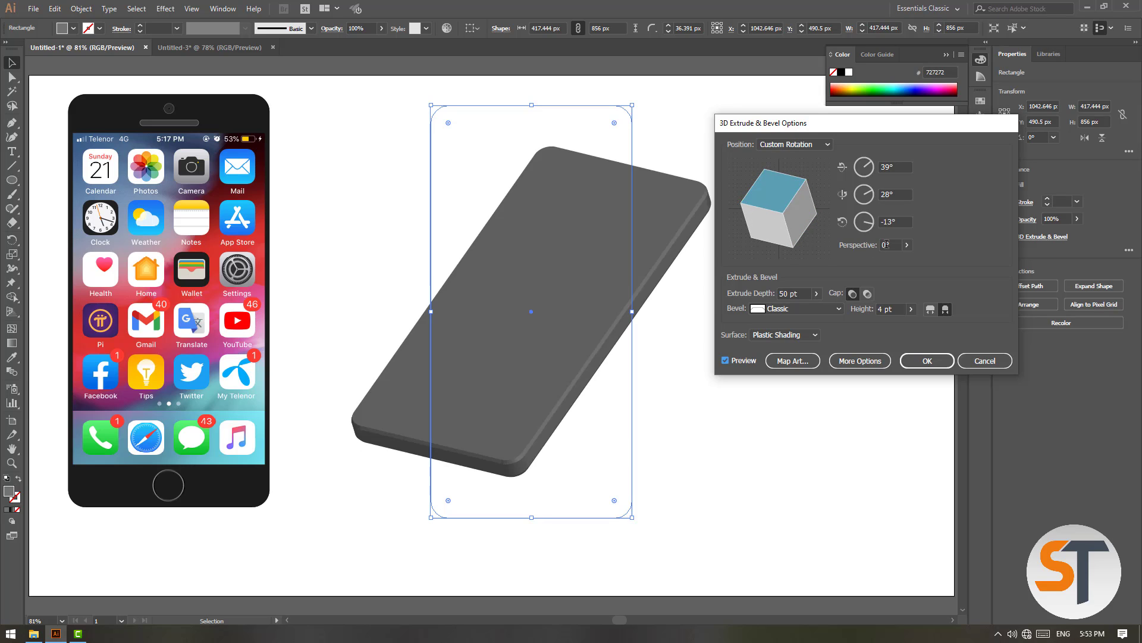
click(907, 245)
drag(882, 264, 872, 260)
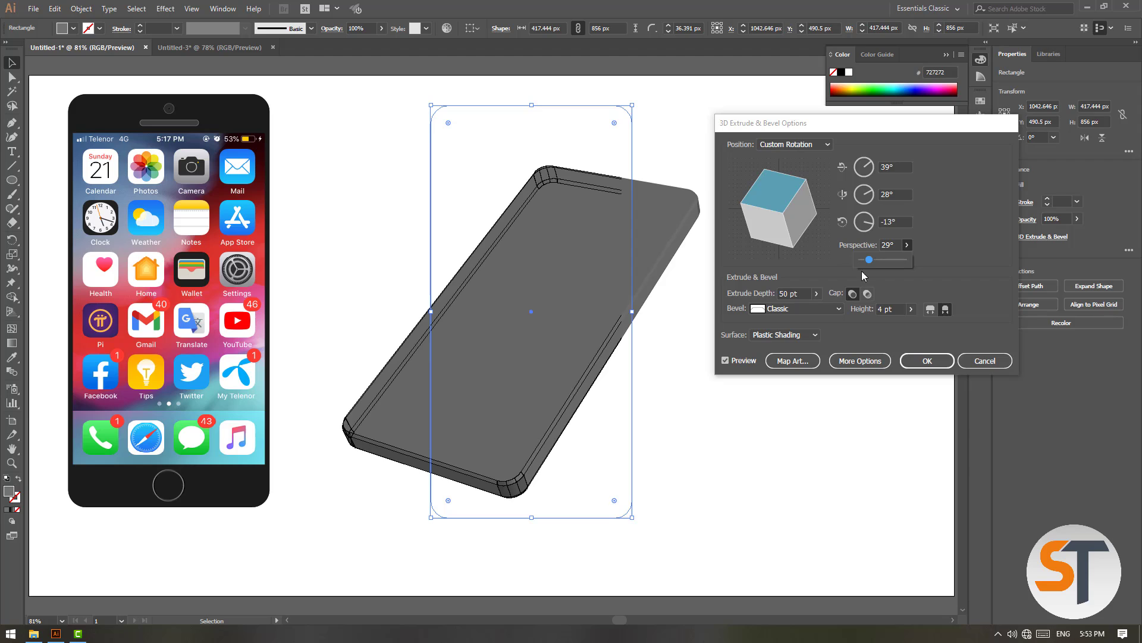
click(823, 271)
click(910, 222)
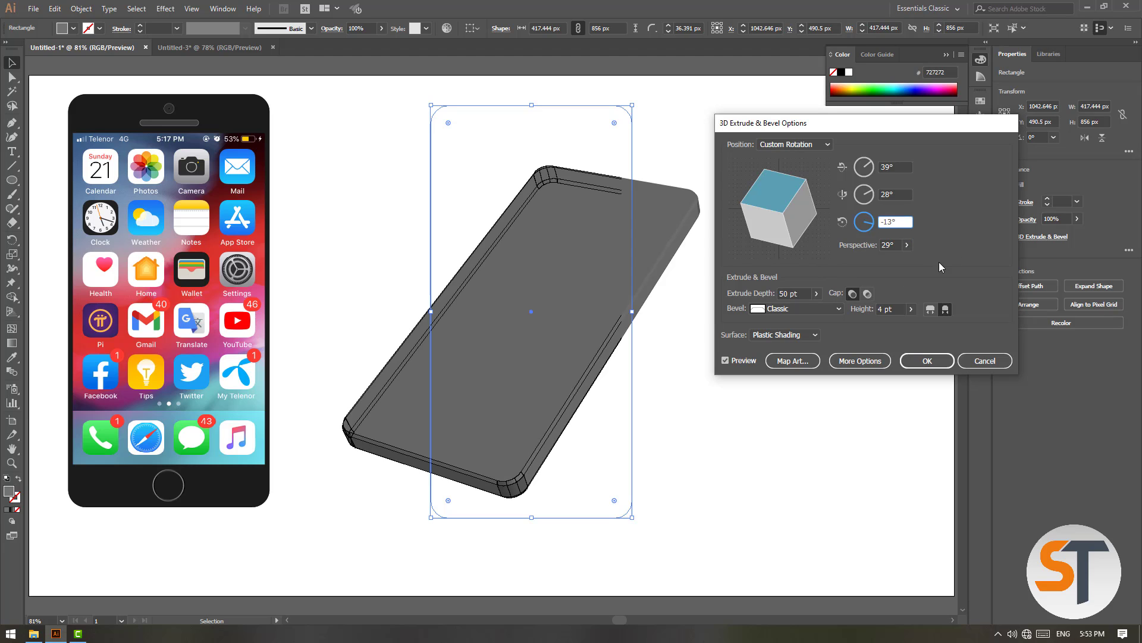
click(927, 361)
click(740, 321)
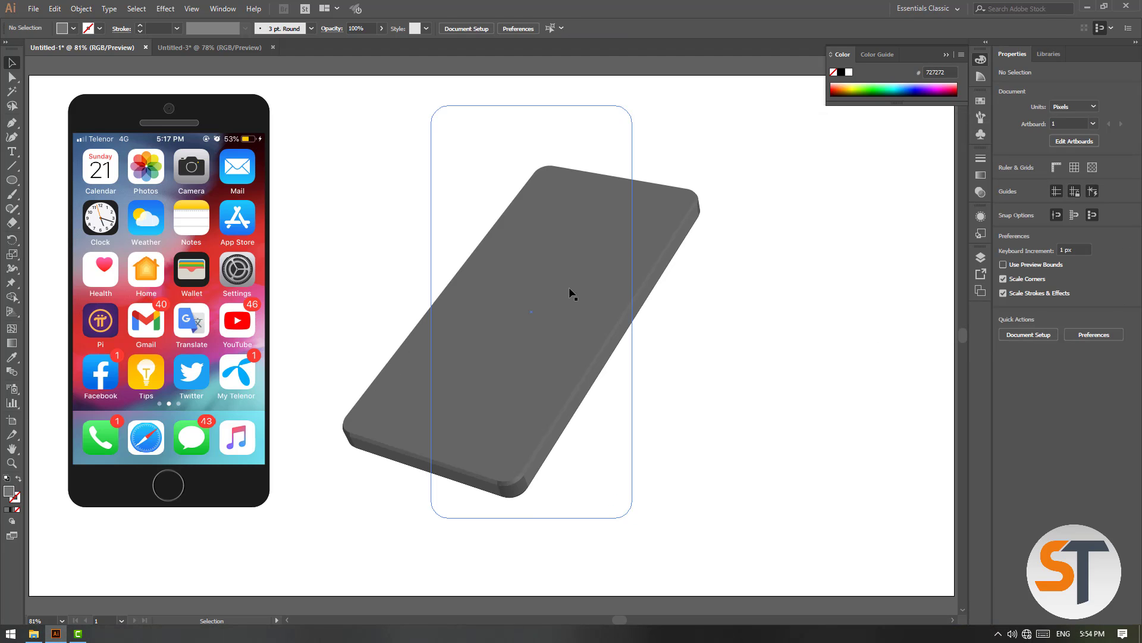
Step: In the body's 3D effect, move the light to the shading sphere's left edge and add a second light at its lower right edge
click(489, 392)
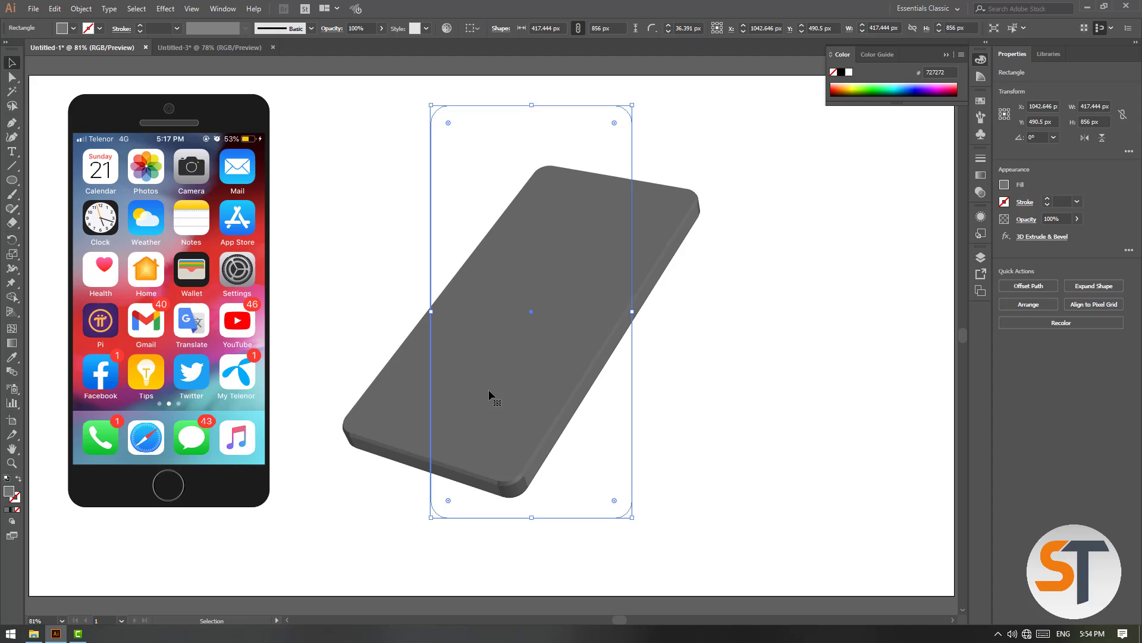
click(1041, 237)
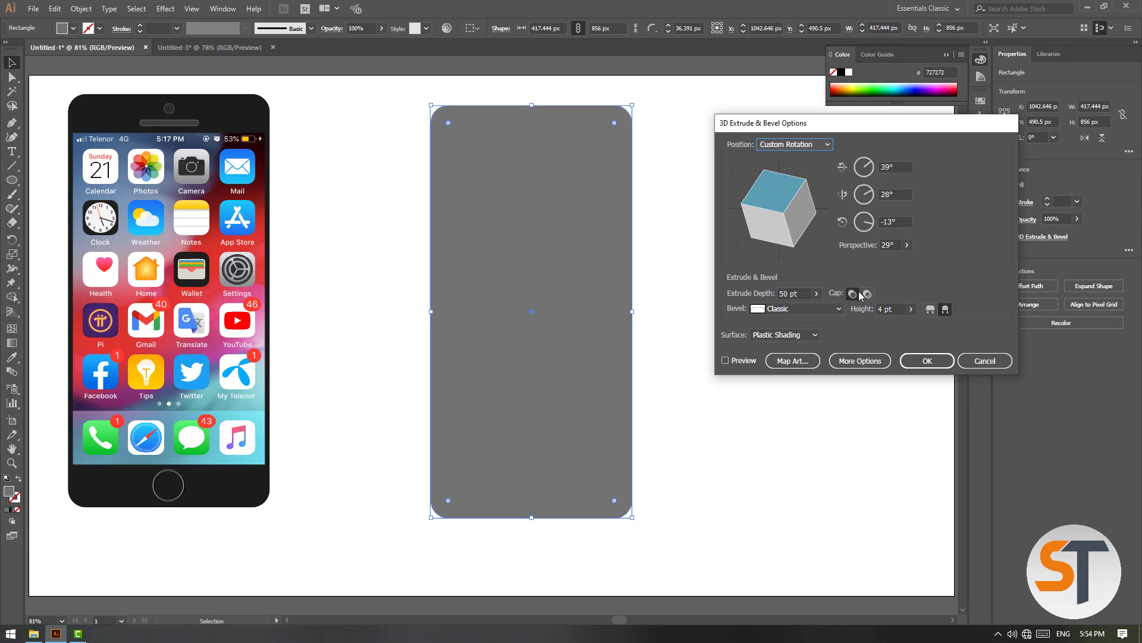
click(740, 360)
click(860, 360)
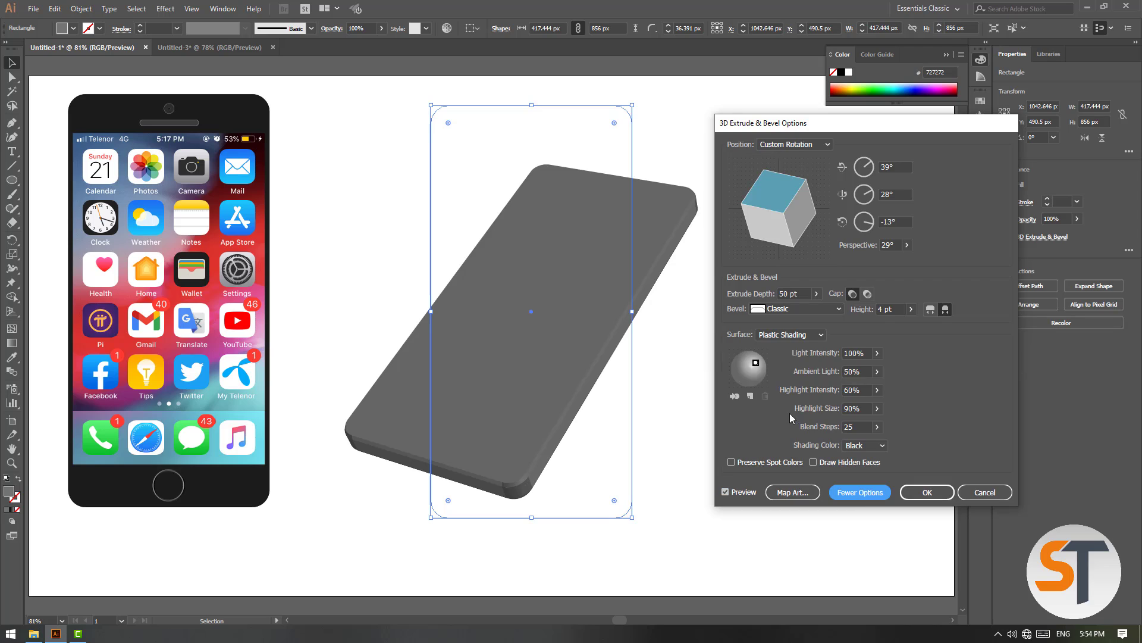
mouse_move(762, 368)
mouse_down()
mouse_move(756, 383)
mouse_move(763, 376)
mouse_move(734, 376)
mouse_up()
click(751, 395)
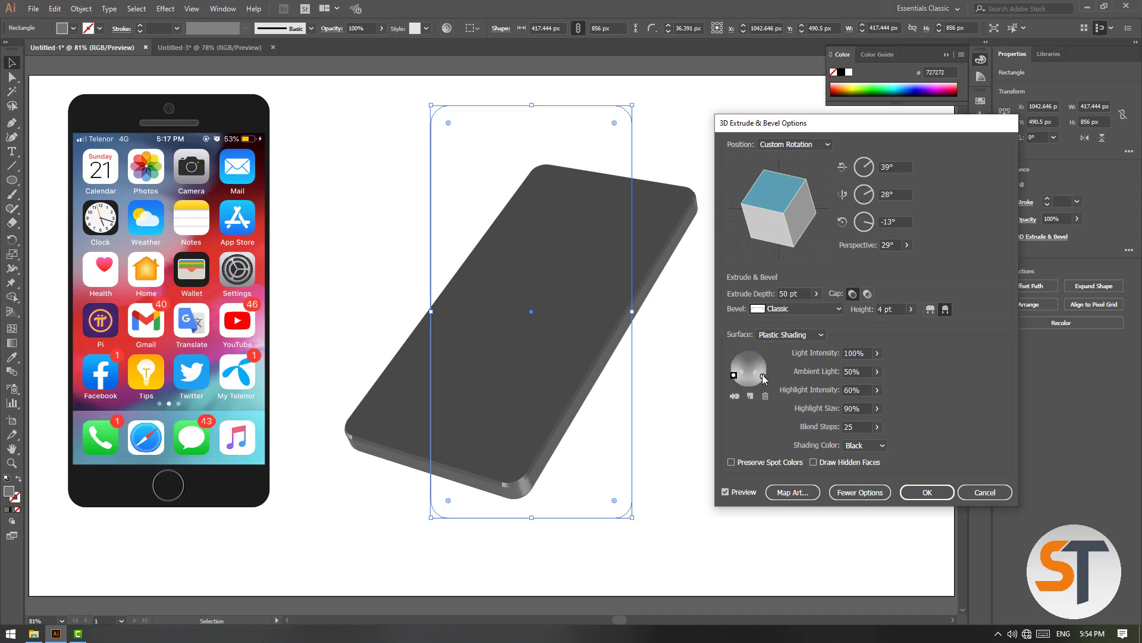
drag(763, 375, 732, 374)
click(927, 492)
click(666, 398)
Step: Set the extruded body's fill colour to light gray 919191
click(593, 362)
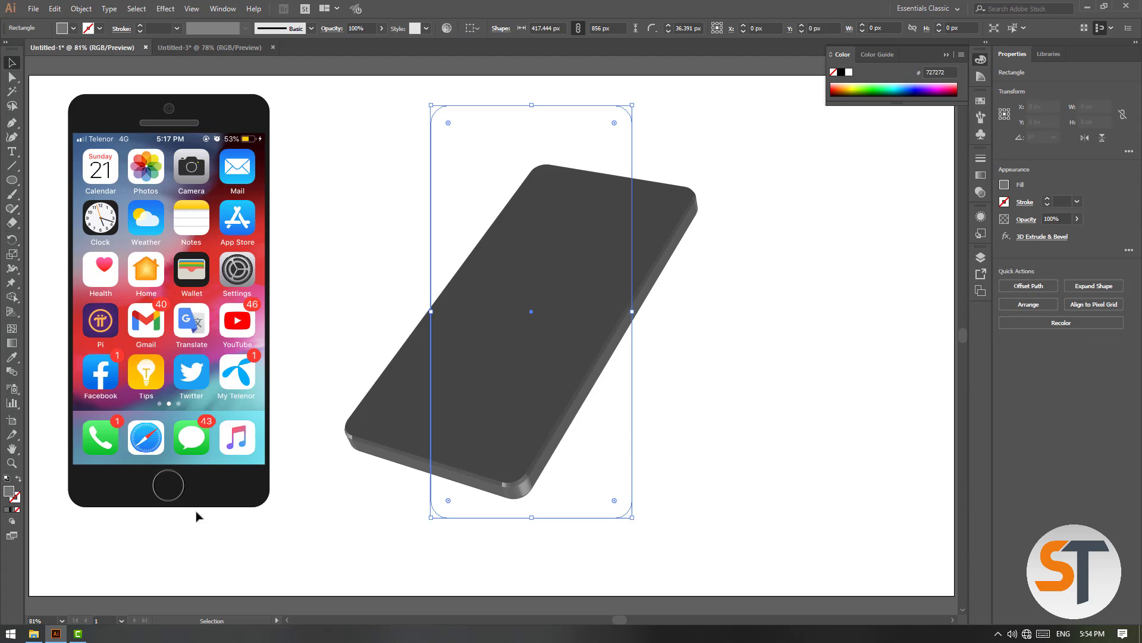
double_click(9, 494)
text(919191)
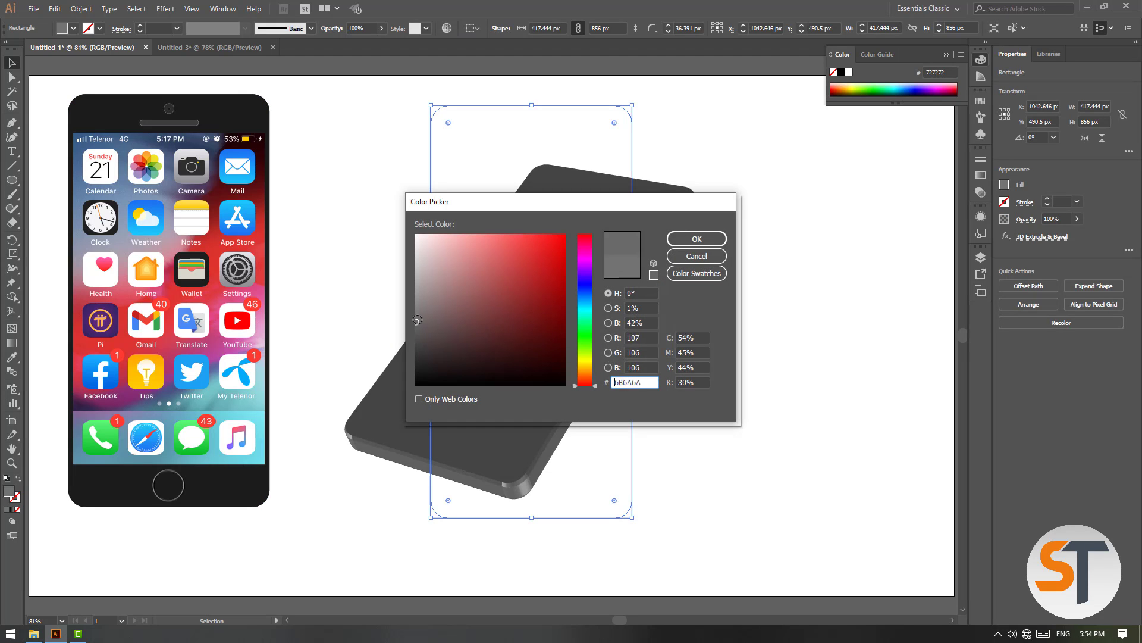
click(696, 239)
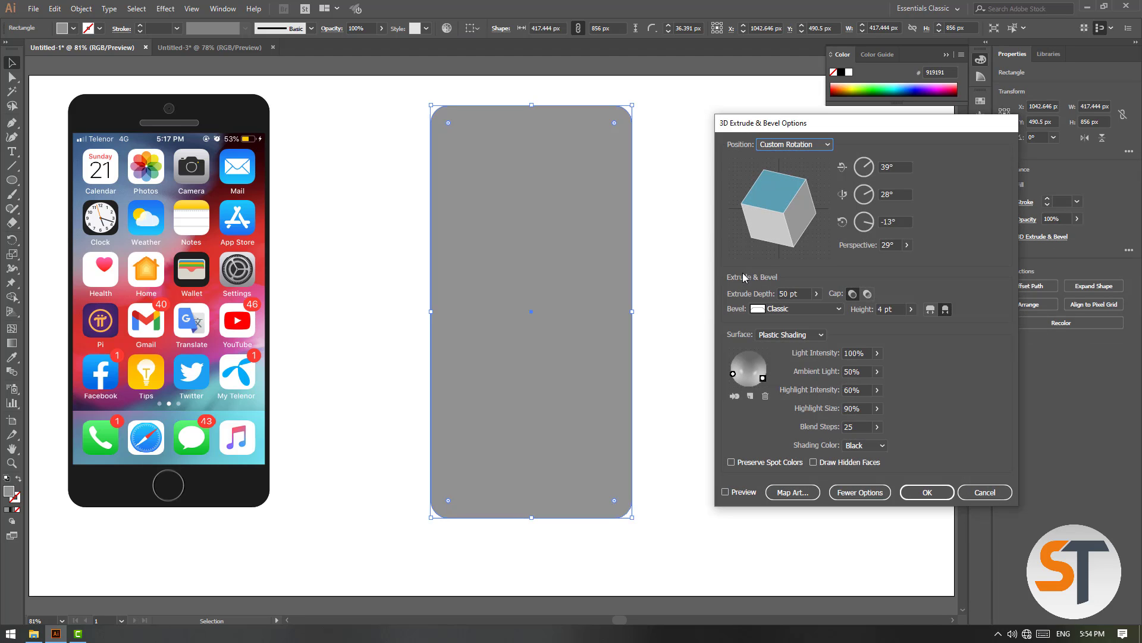
Step: Preview the body's 3D Extrude & Bevel effect and look at its Map Art options without assigning a symbol
click(735, 493)
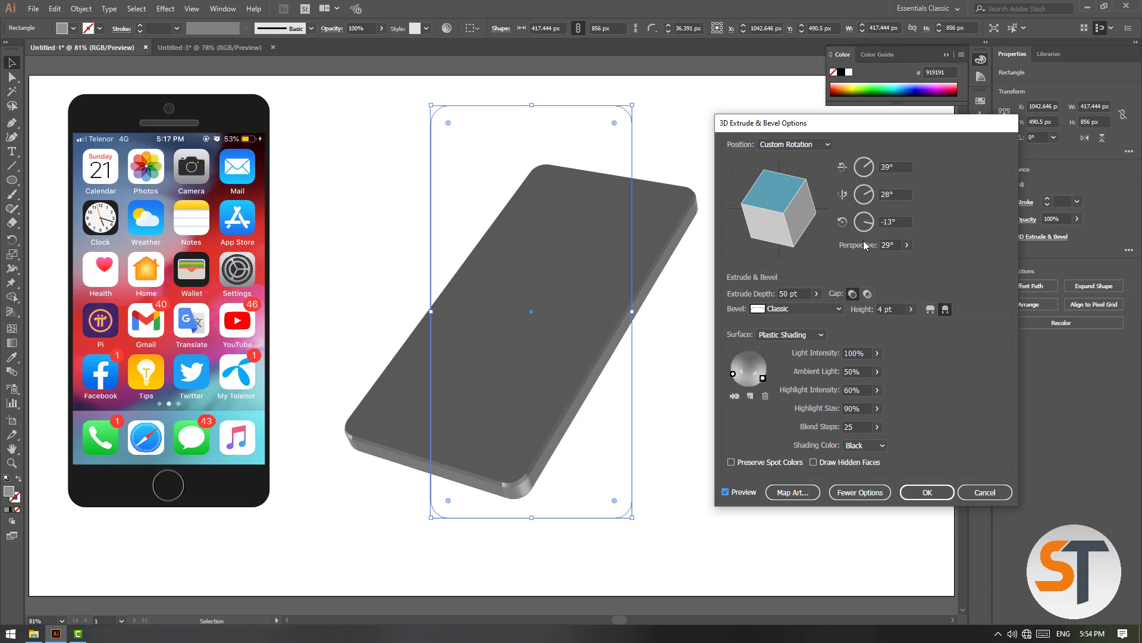
click(785, 491)
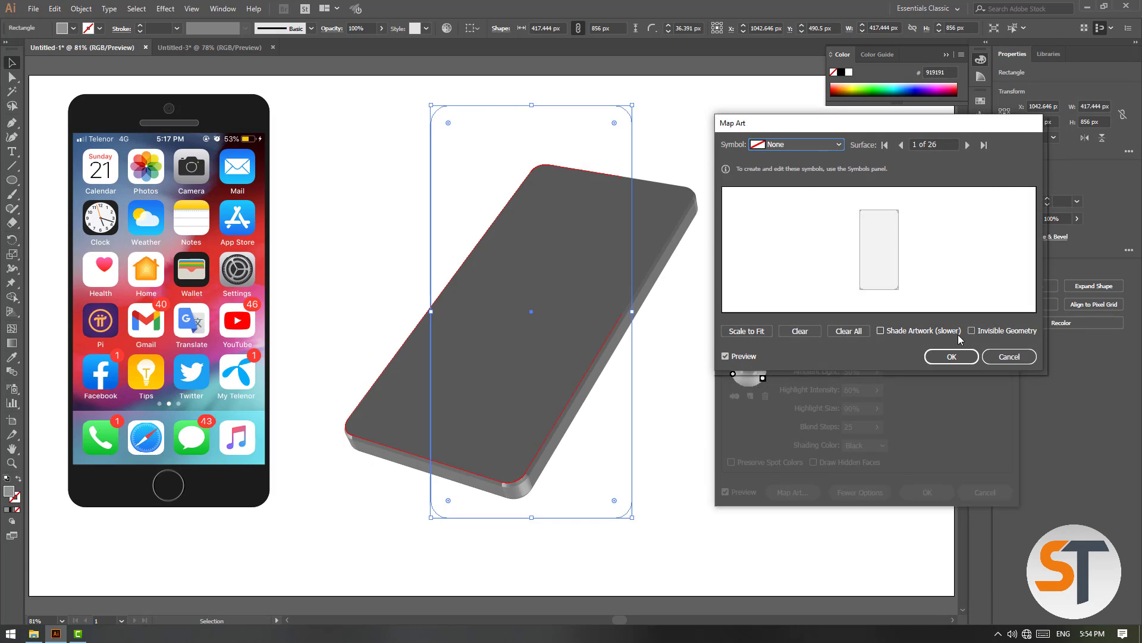
click(952, 356)
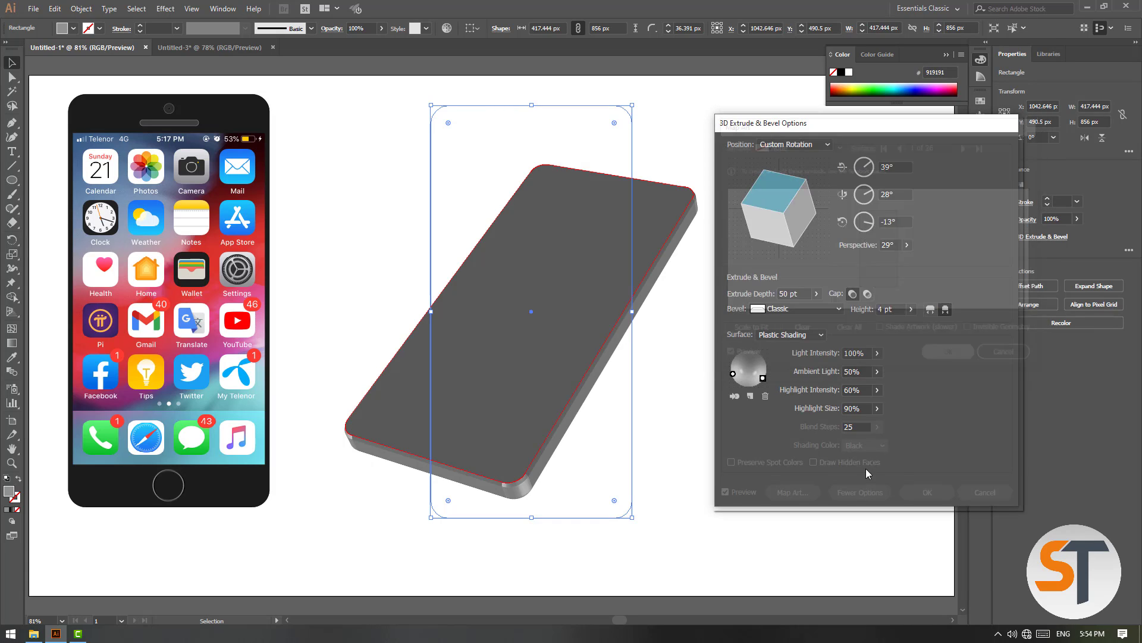
click(928, 492)
click(711, 316)
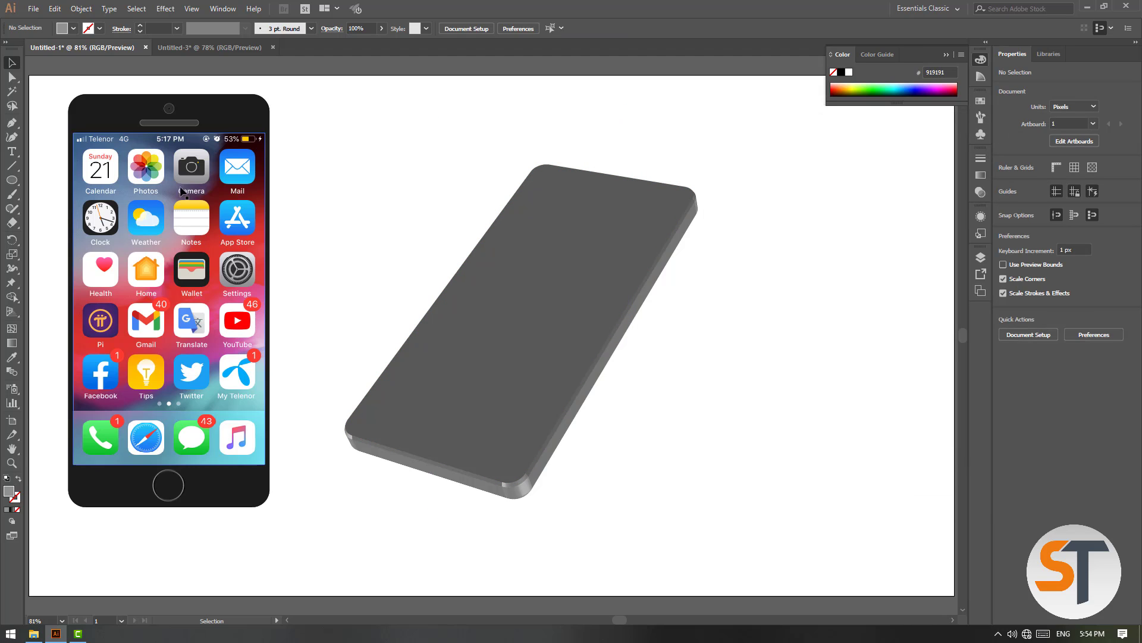
Step: Show the symbols collection and save the flat phone artwork as a new symbol named Front
click(195, 12)
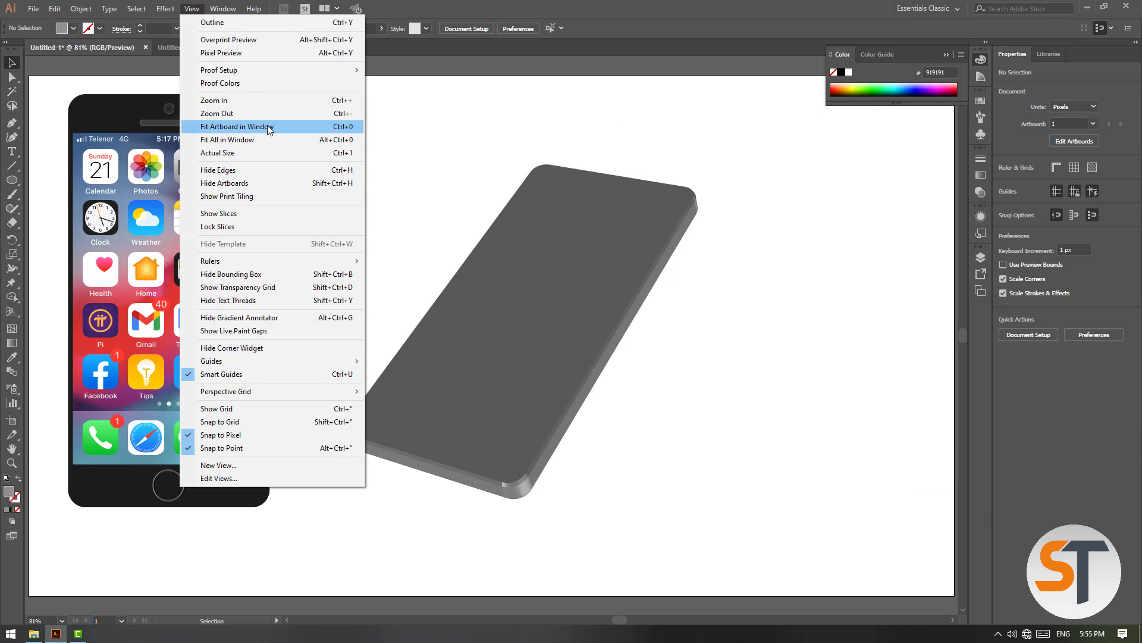
click(195, 6)
mouse_move(223, 8)
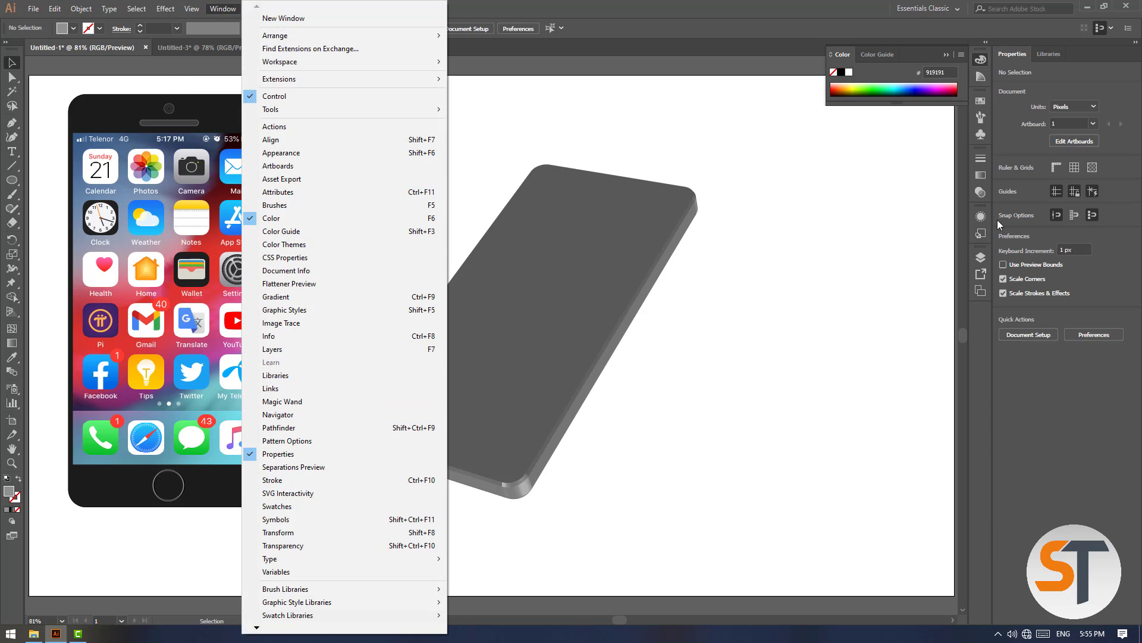
click(277, 519)
drag(887, 173, 895, 378)
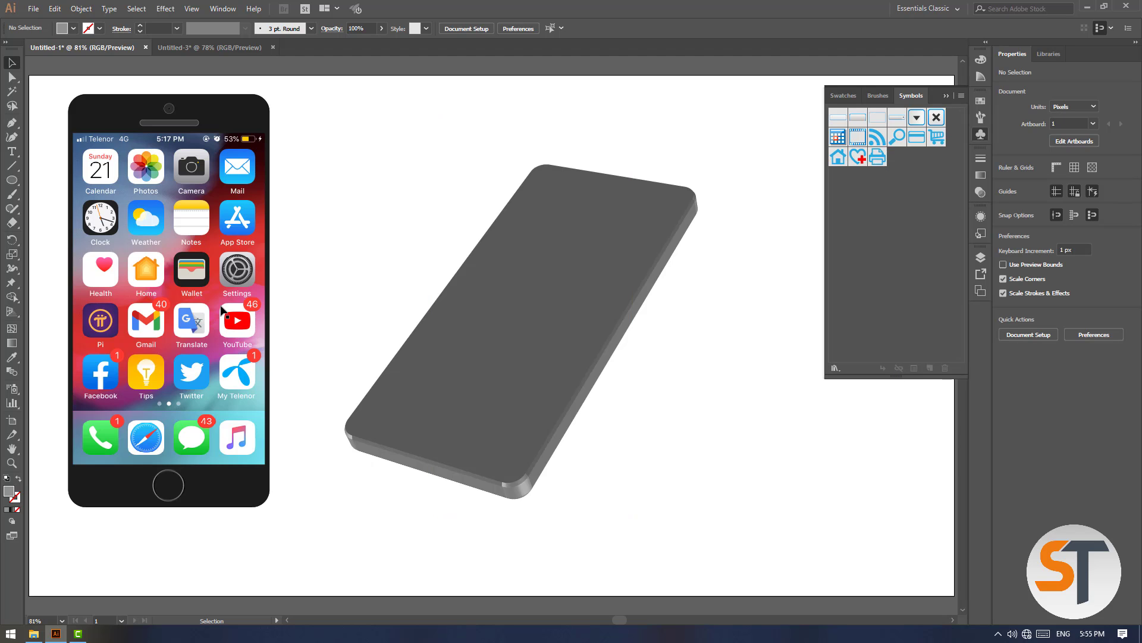
drag(121, 319, 886, 224)
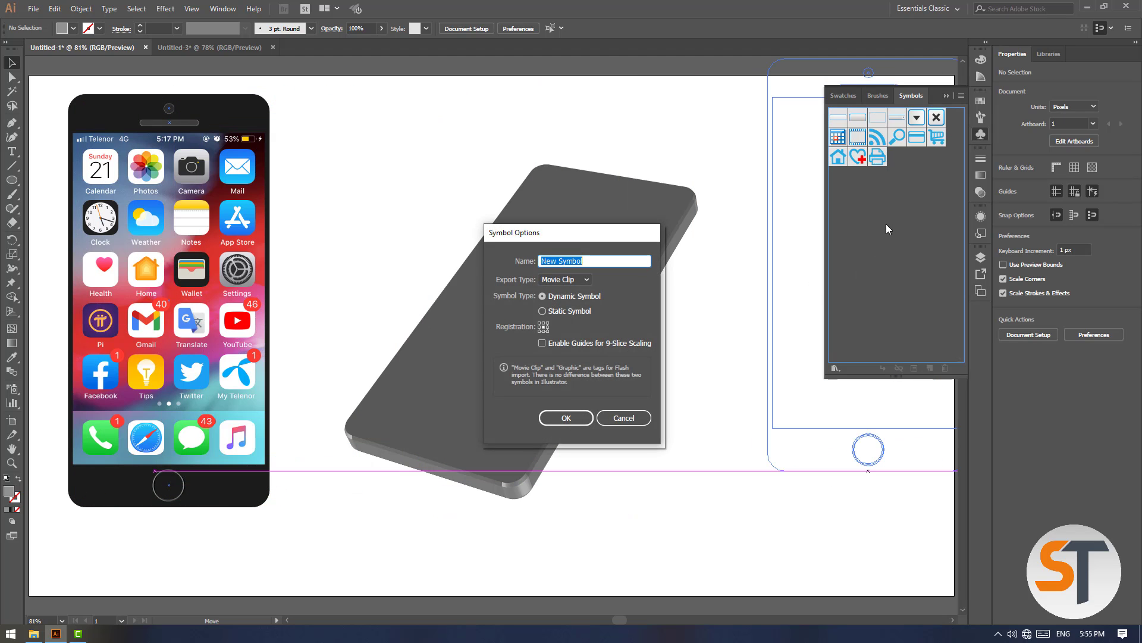
text(iPhone)
key(Return)
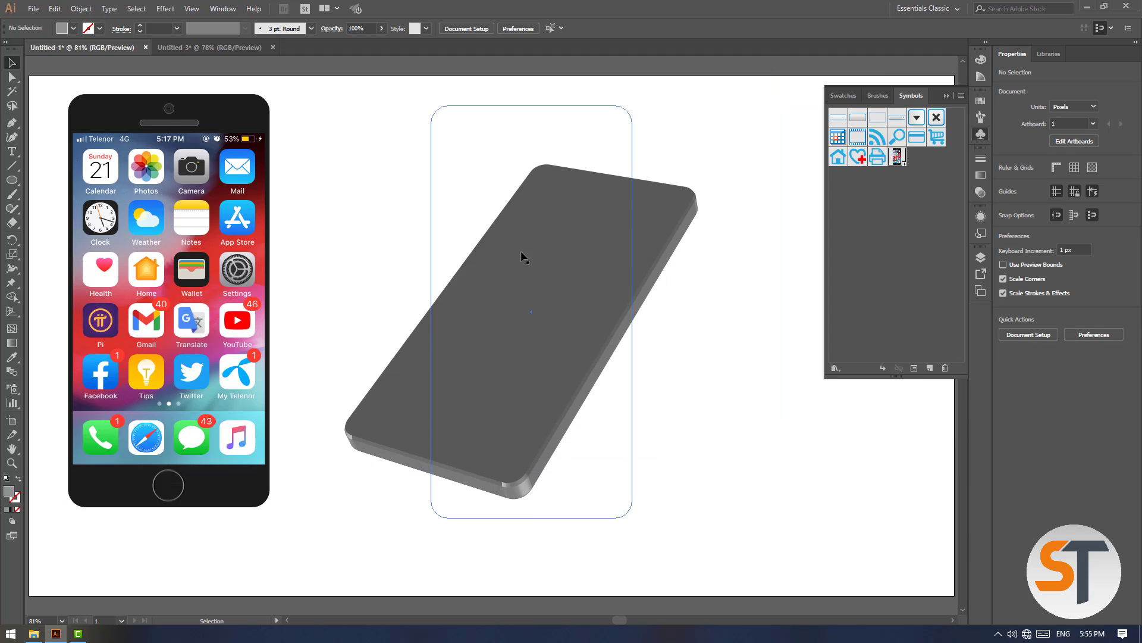
Step: Map the Front symbol onto surface 1 of the extruded body in its 3D effect
click(549, 263)
click(1048, 235)
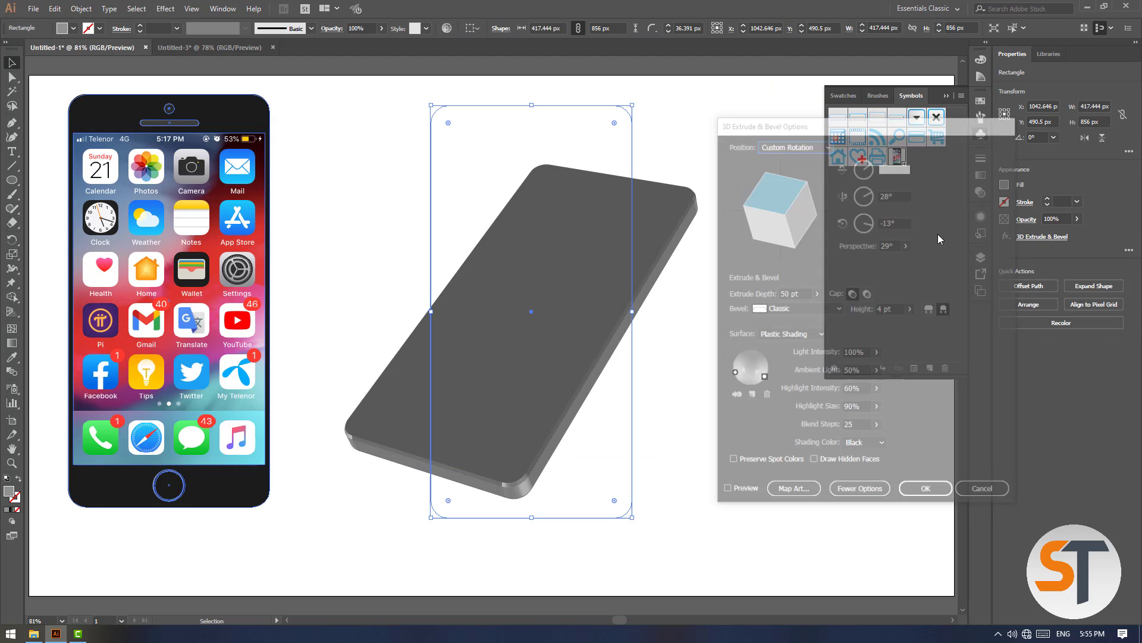
click(793, 493)
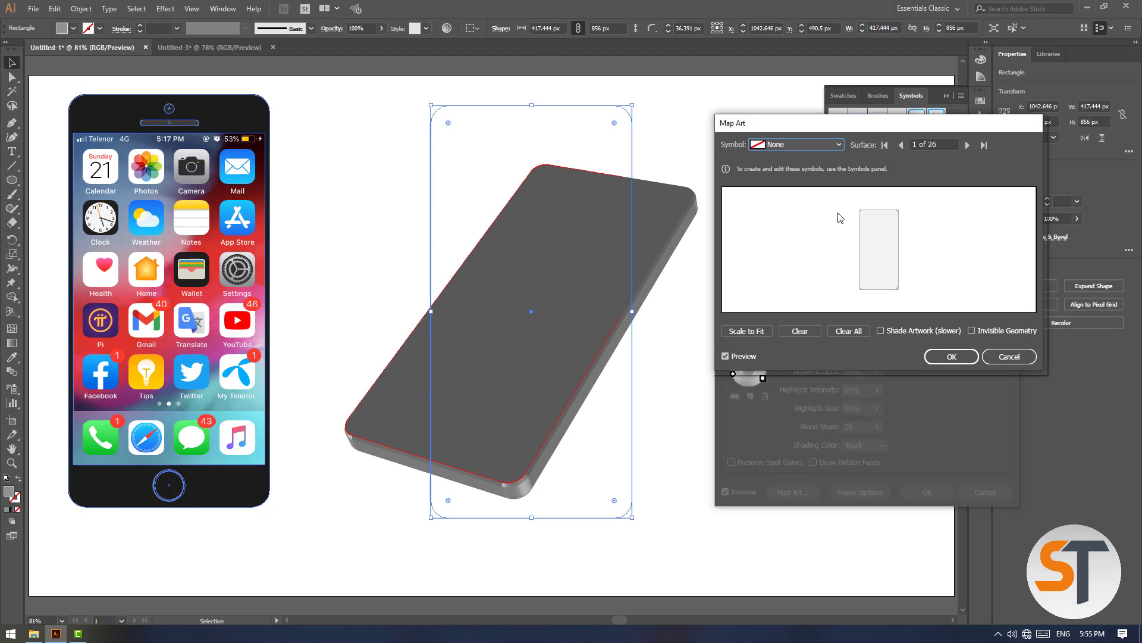
click(810, 147)
click(791, 360)
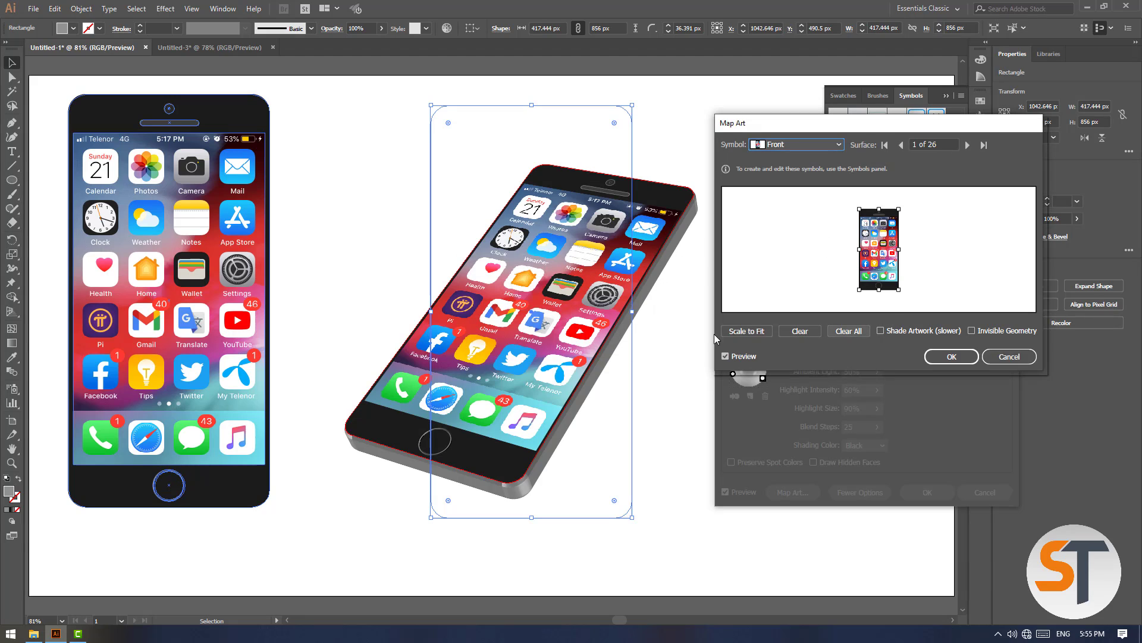
click(951, 356)
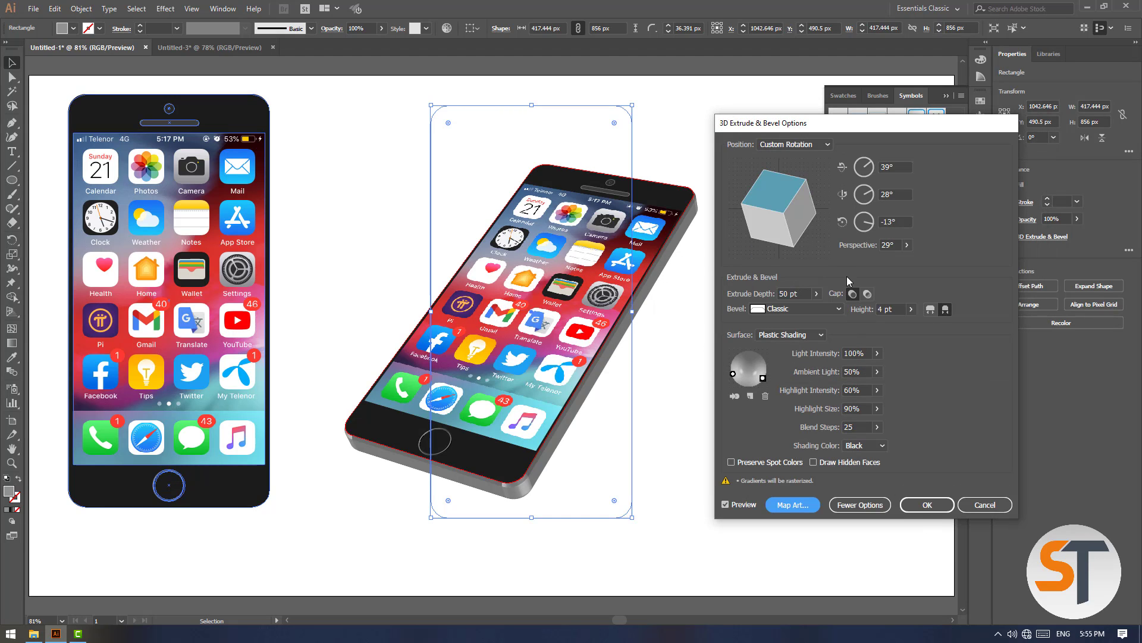
click(929, 503)
Step: Move the mapped 3D phone slightly to the left, closer to the flat phone, and deselect it
click(720, 357)
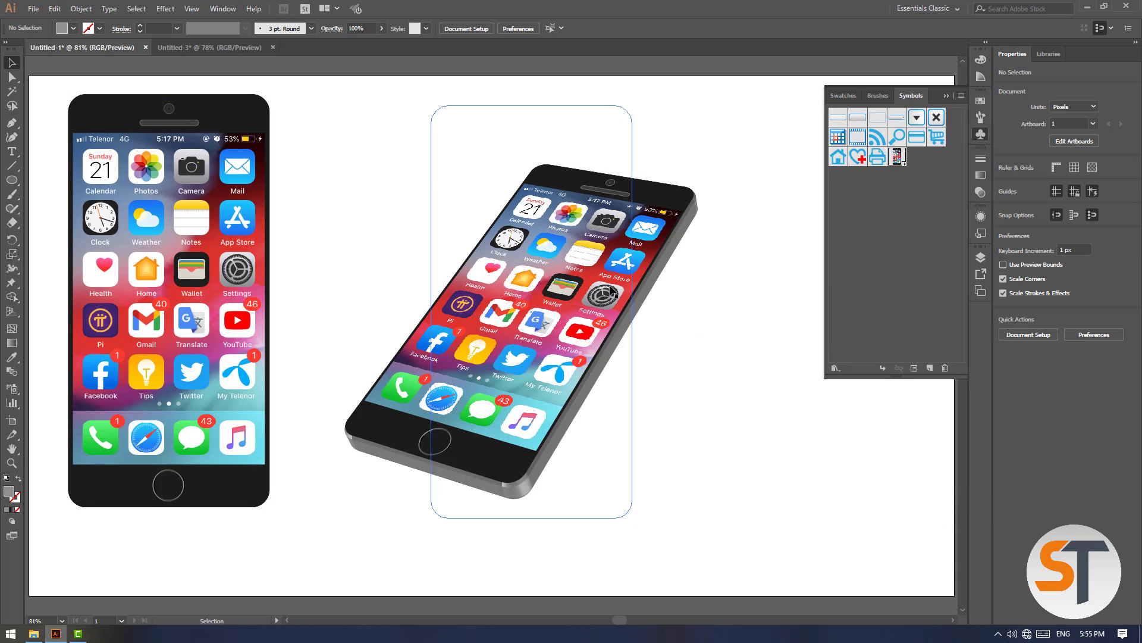
drag(612, 291, 587, 290)
click(703, 322)
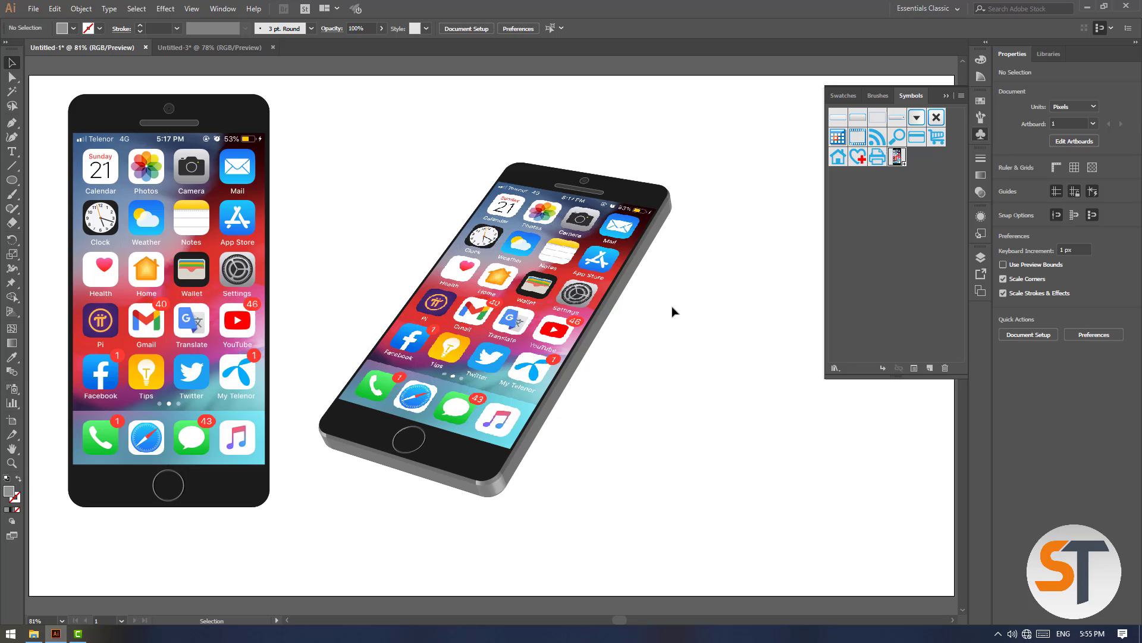
click(579, 282)
click(714, 328)
Step: Set the 3D phone's extrude depth to 55 pt with the effect preview on
click(544, 390)
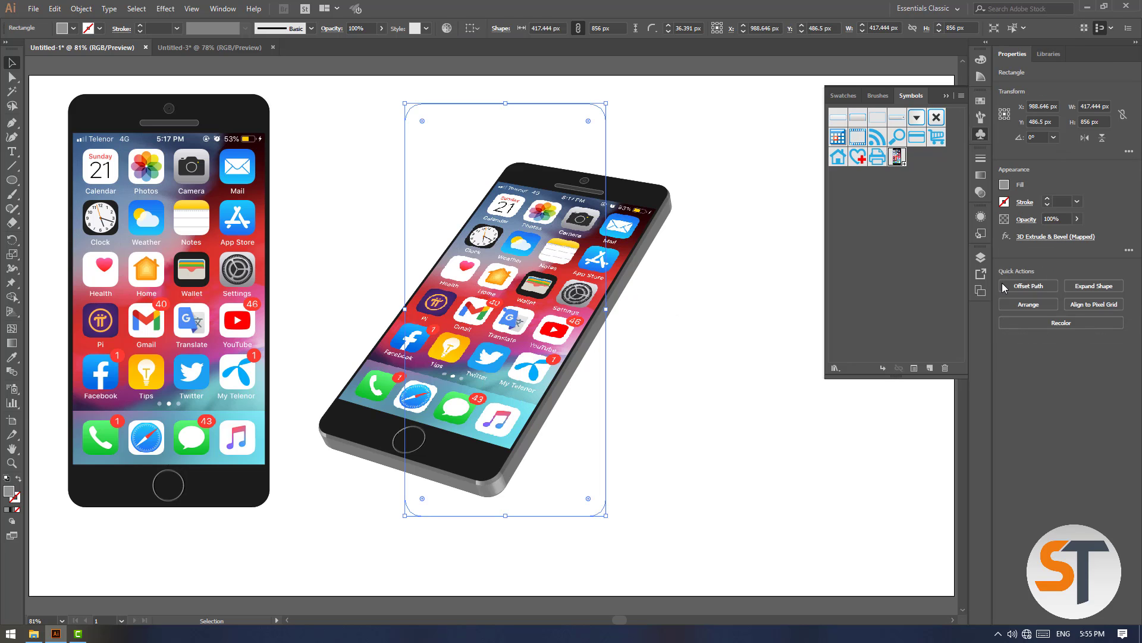
click(1054, 237)
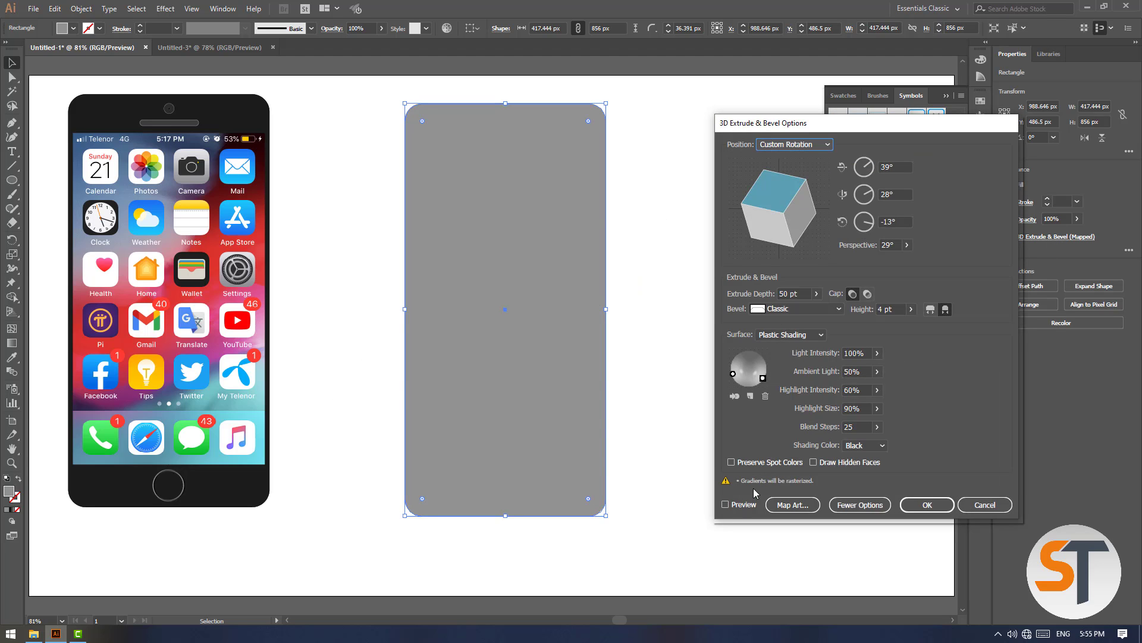
click(743, 503)
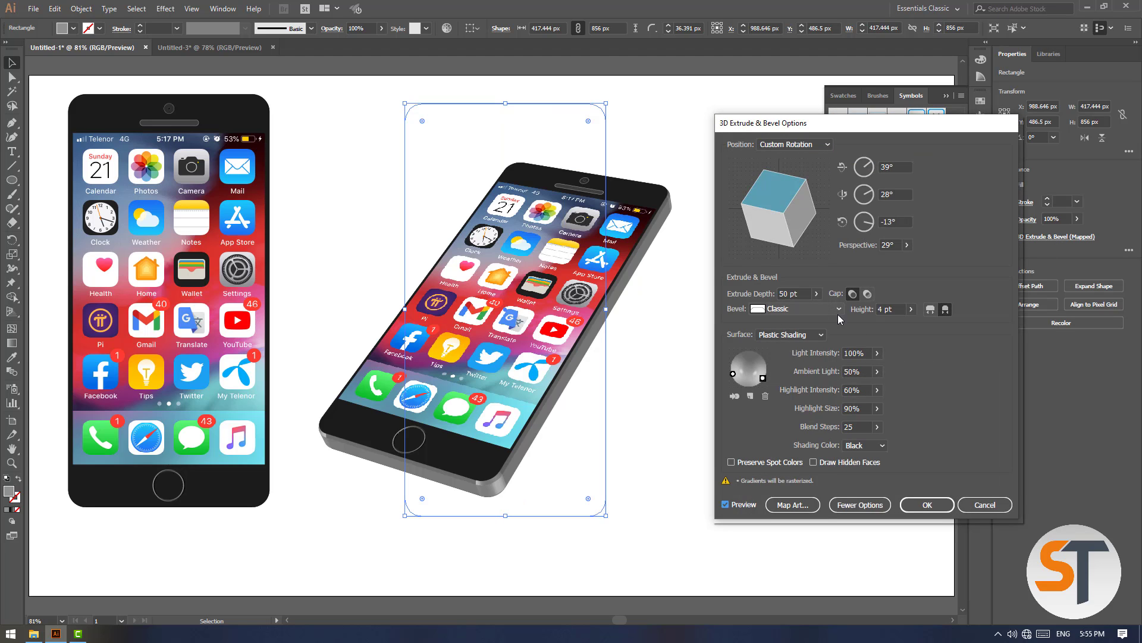
drag(806, 293, 777, 295)
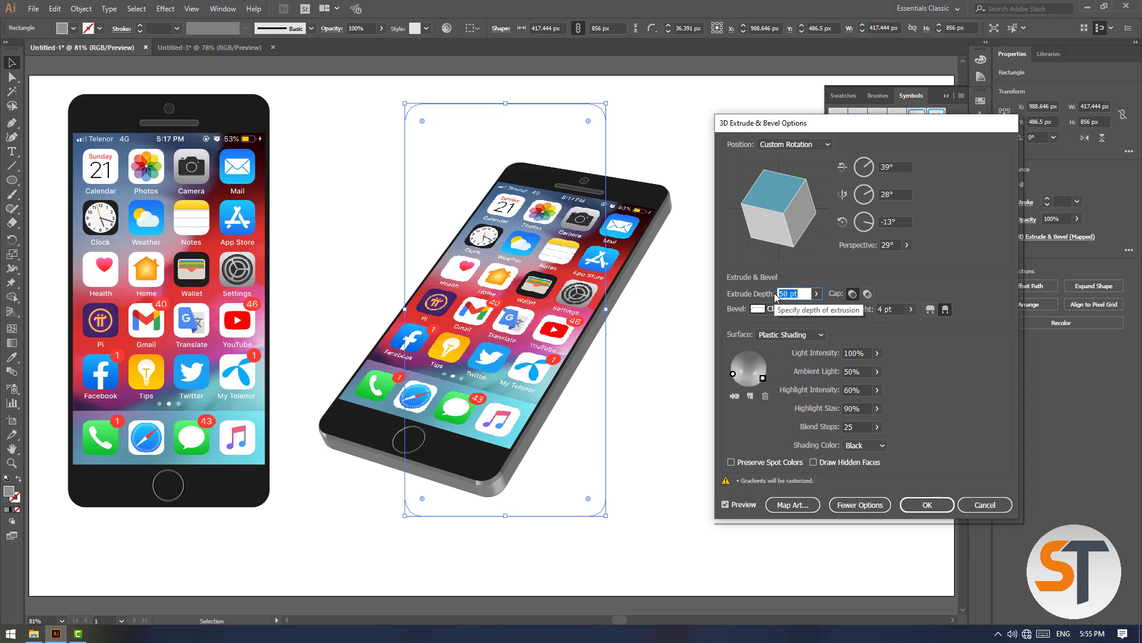
click(816, 293)
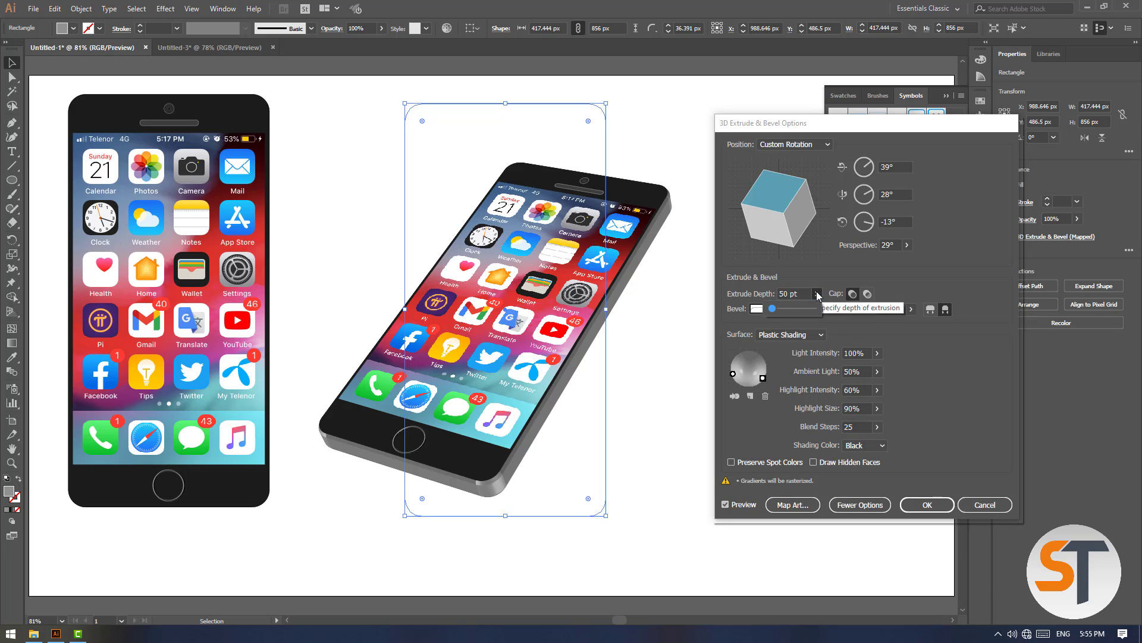
drag(774, 313, 774, 313)
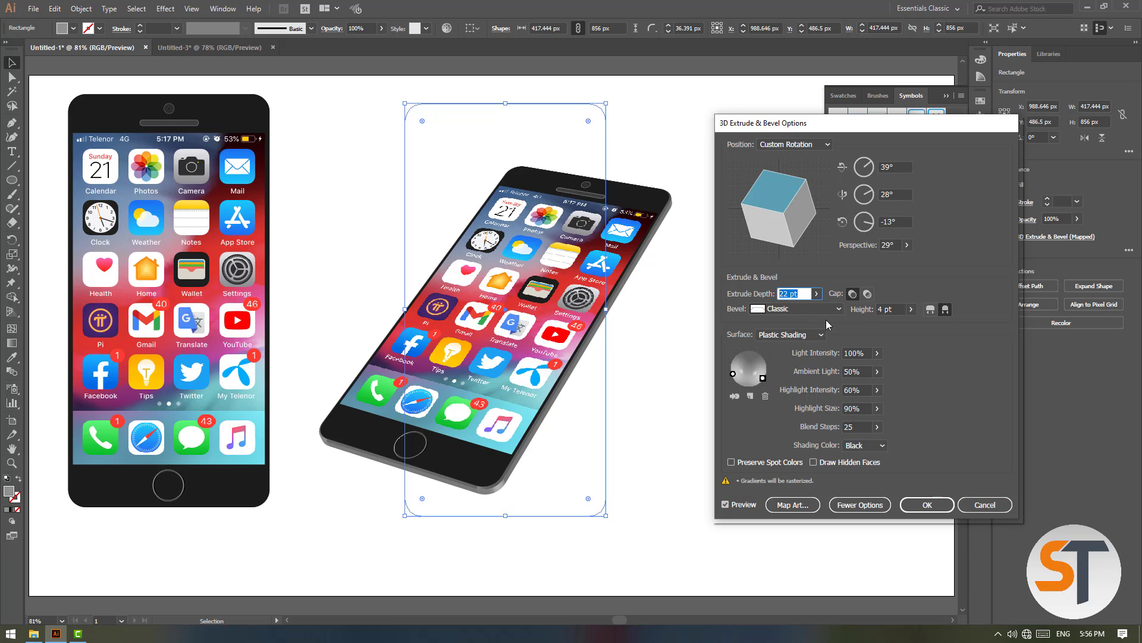
text(55)
click(807, 310)
click(824, 269)
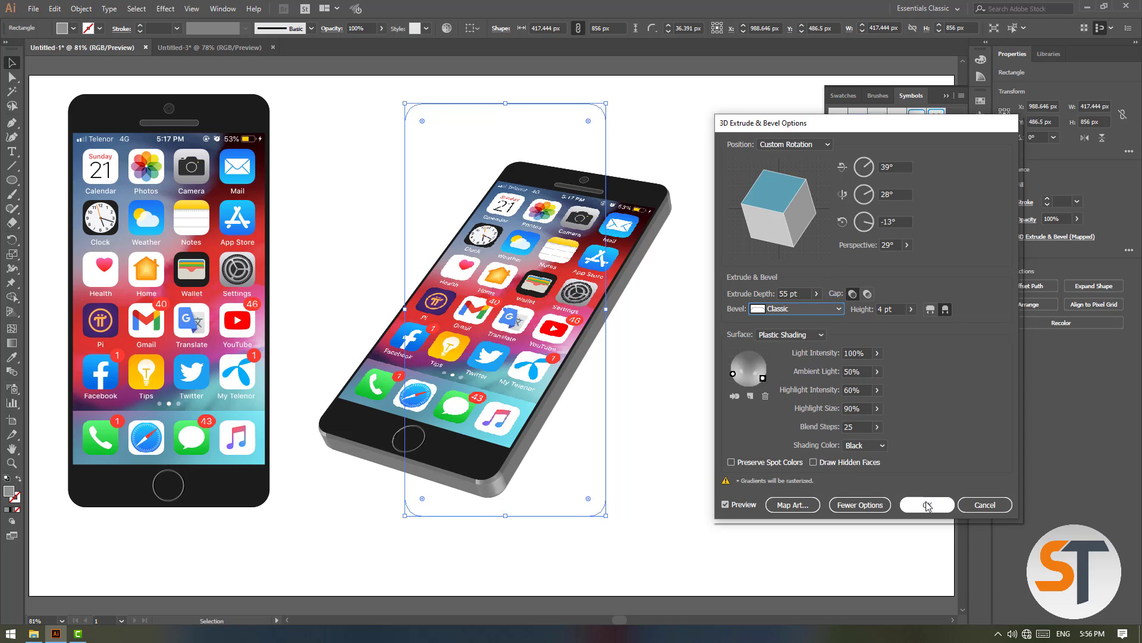
Step: Step through the 3D phone's Map Art surfaces to identify its long side face, and apply the effect
click(801, 505)
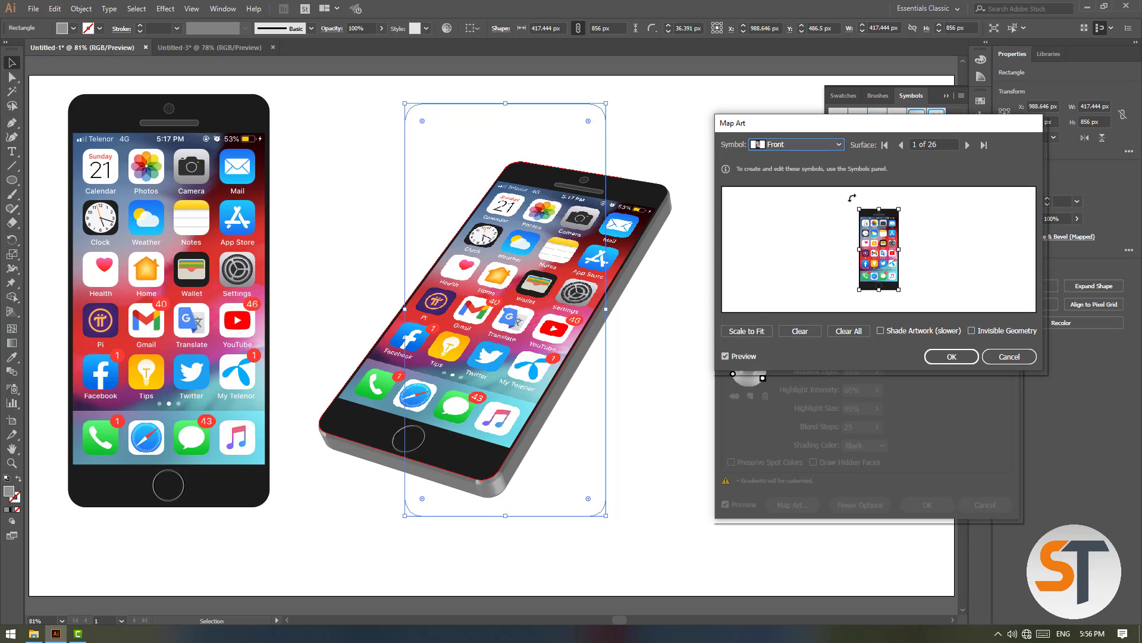
click(967, 145)
click(967, 145)
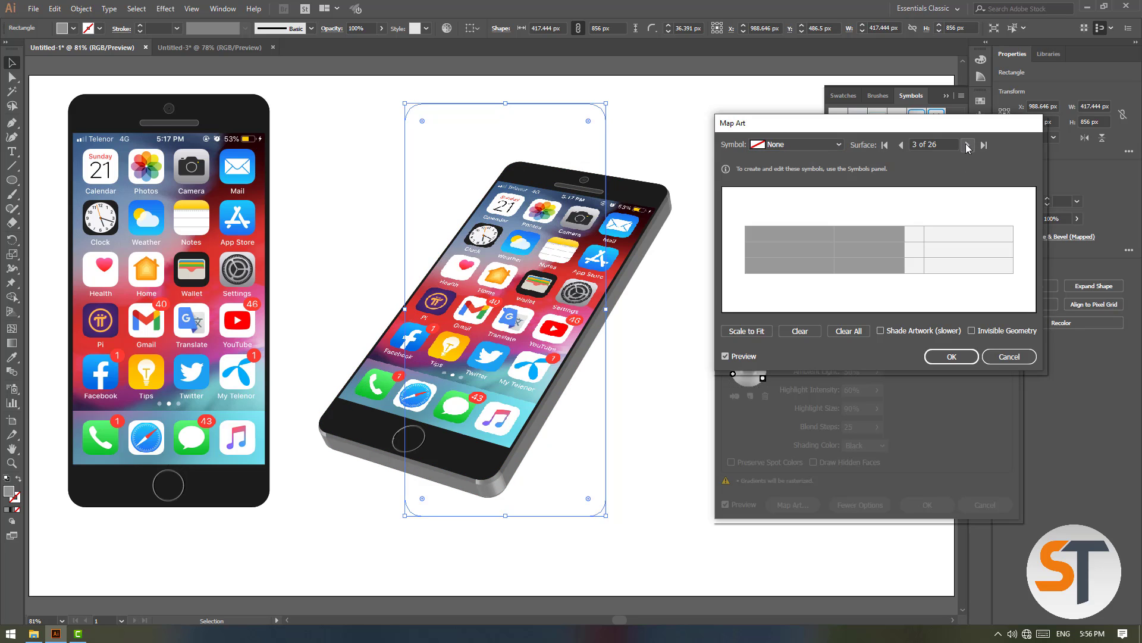
click(968, 146)
click(967, 146)
click(968, 146)
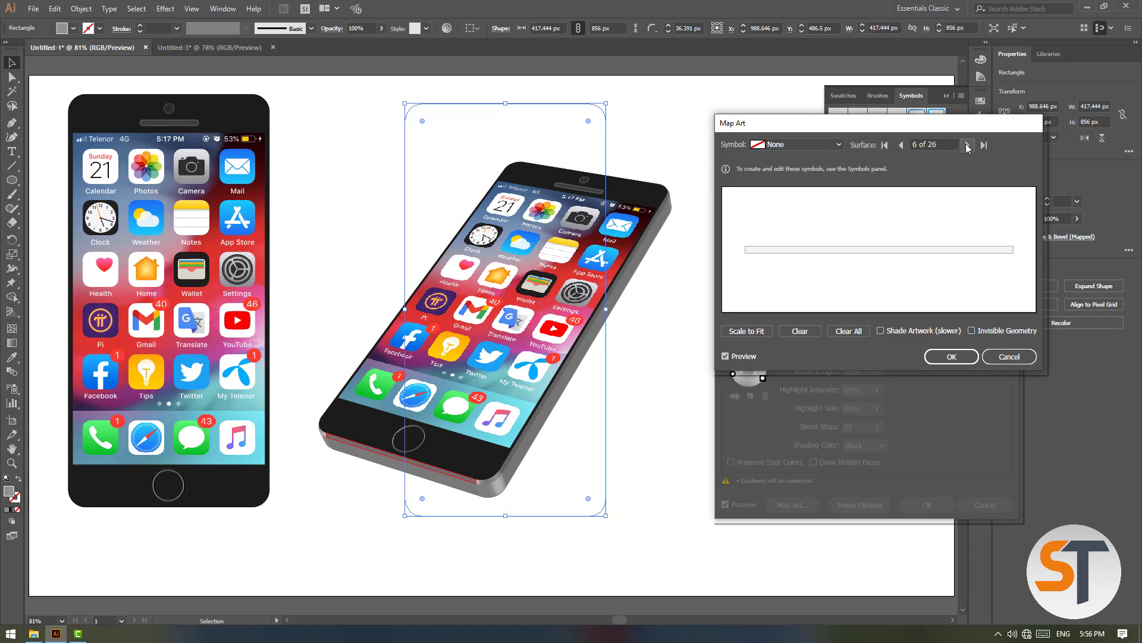
click(968, 146)
click(967, 146)
click(967, 146)
click(967, 145)
click(968, 146)
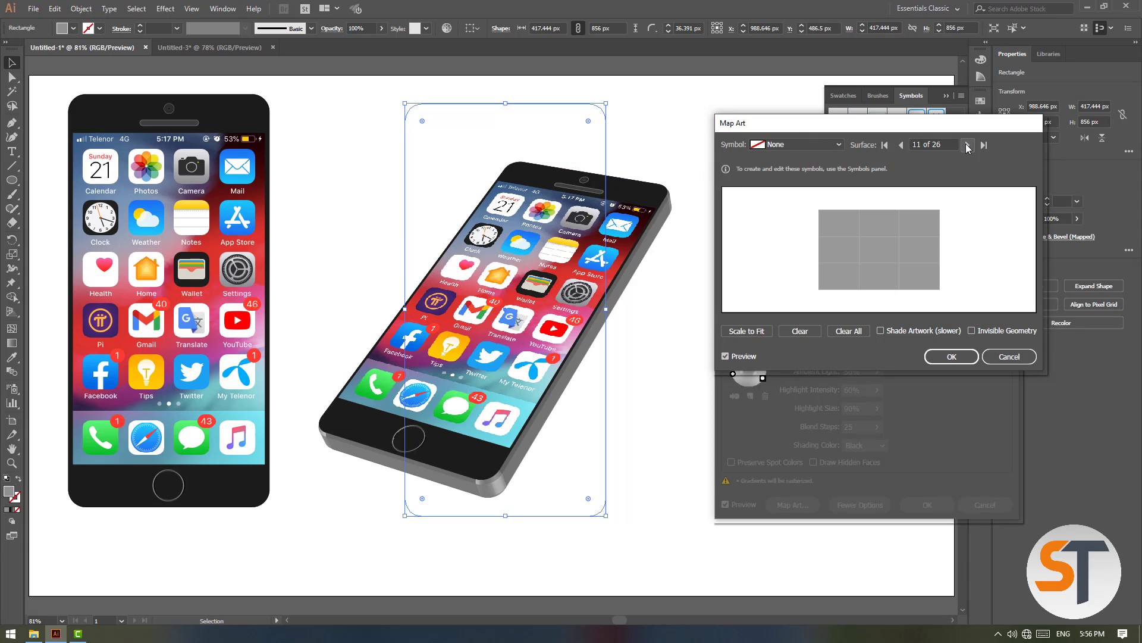
click(967, 145)
click(968, 146)
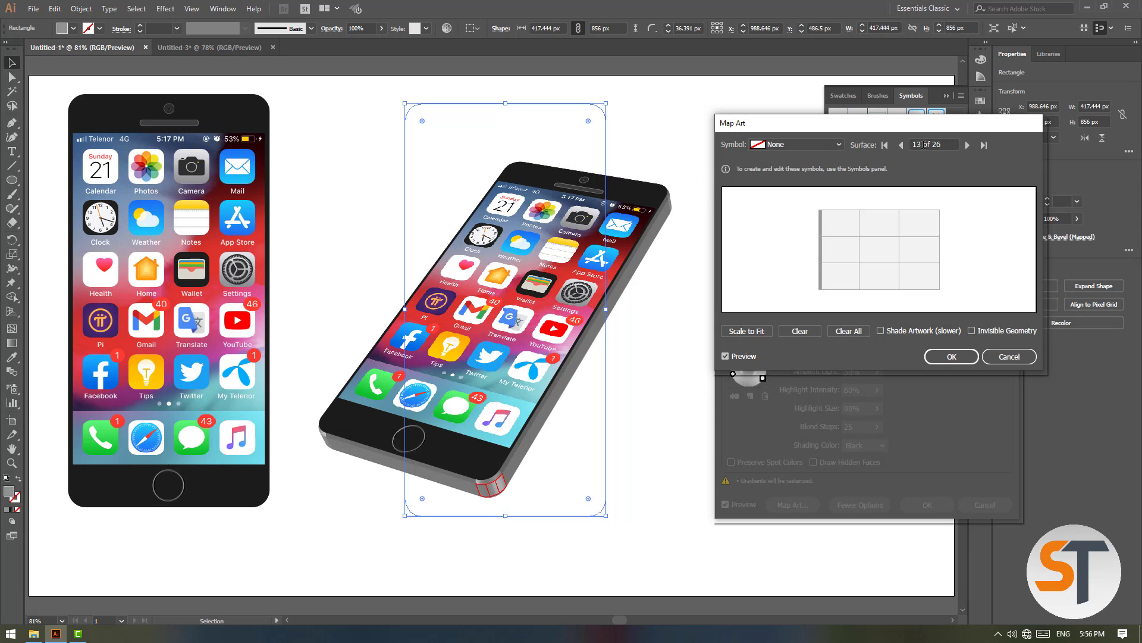
click(901, 145)
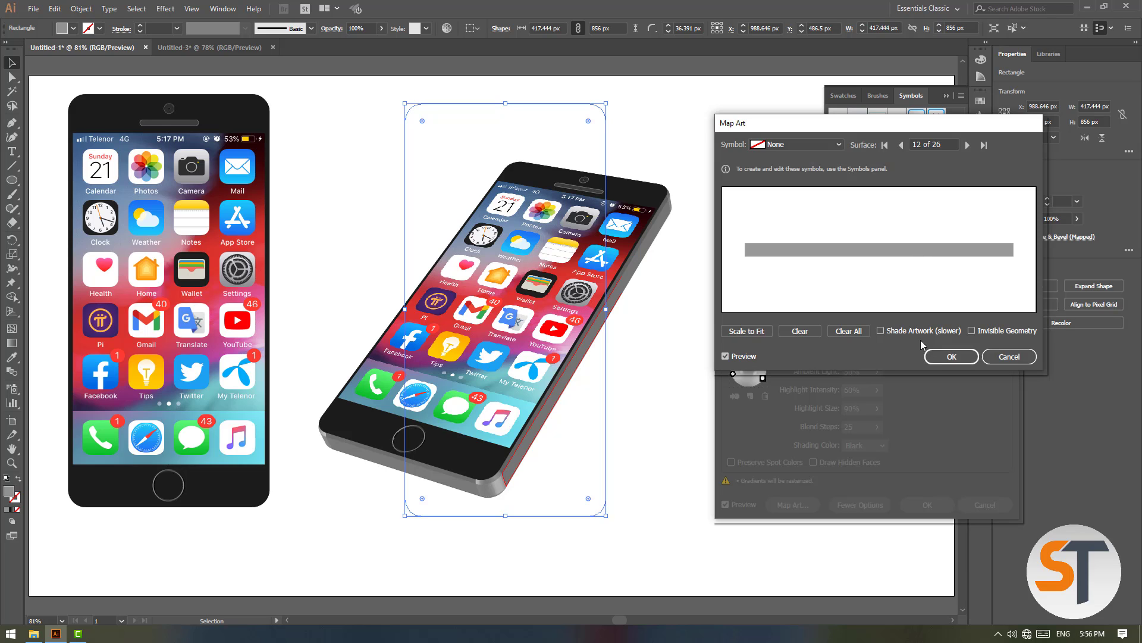
click(952, 357)
click(928, 504)
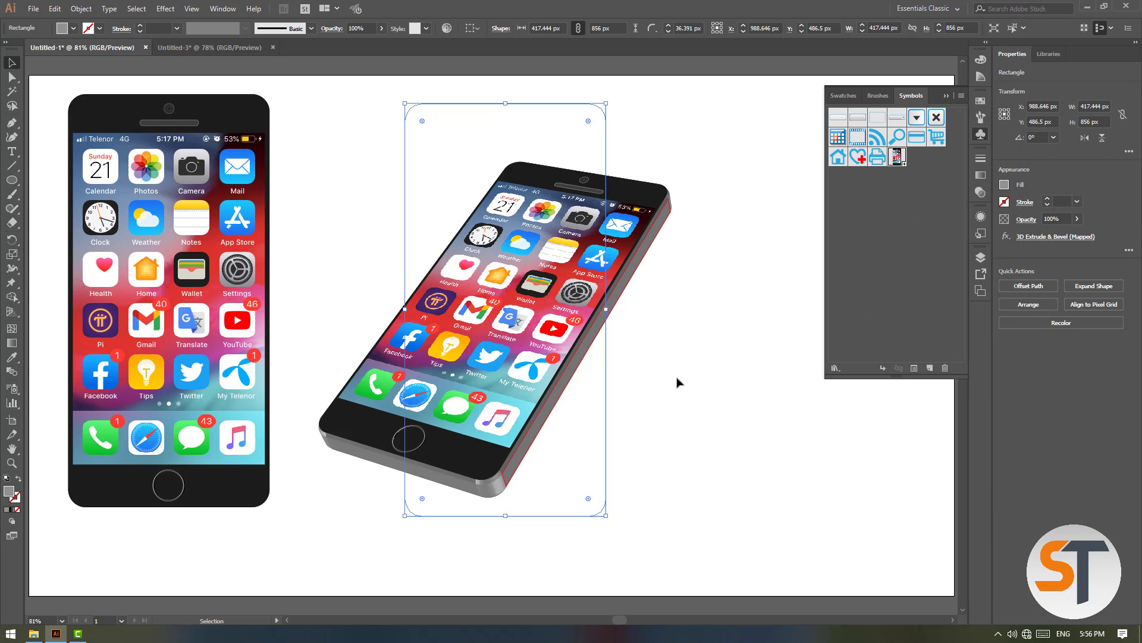
click(679, 382)
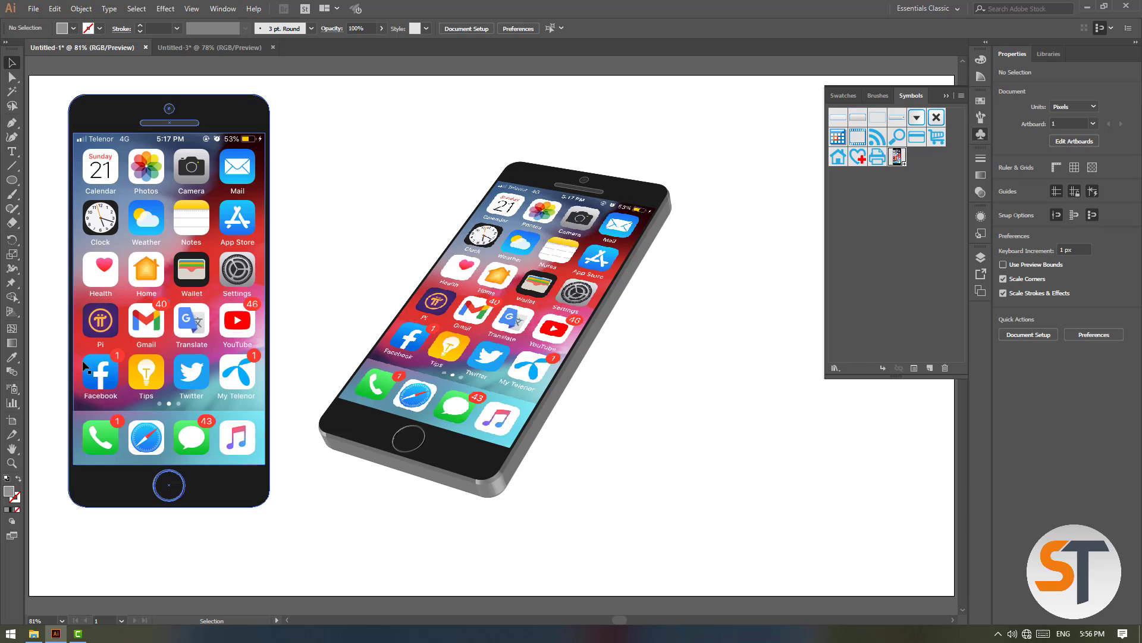
Step: Draw a gray rectangle about 798 × 40 px below the 3D phone and extend its left end slightly
click(12, 180)
drag(469, 534, 854, 552)
key(v)
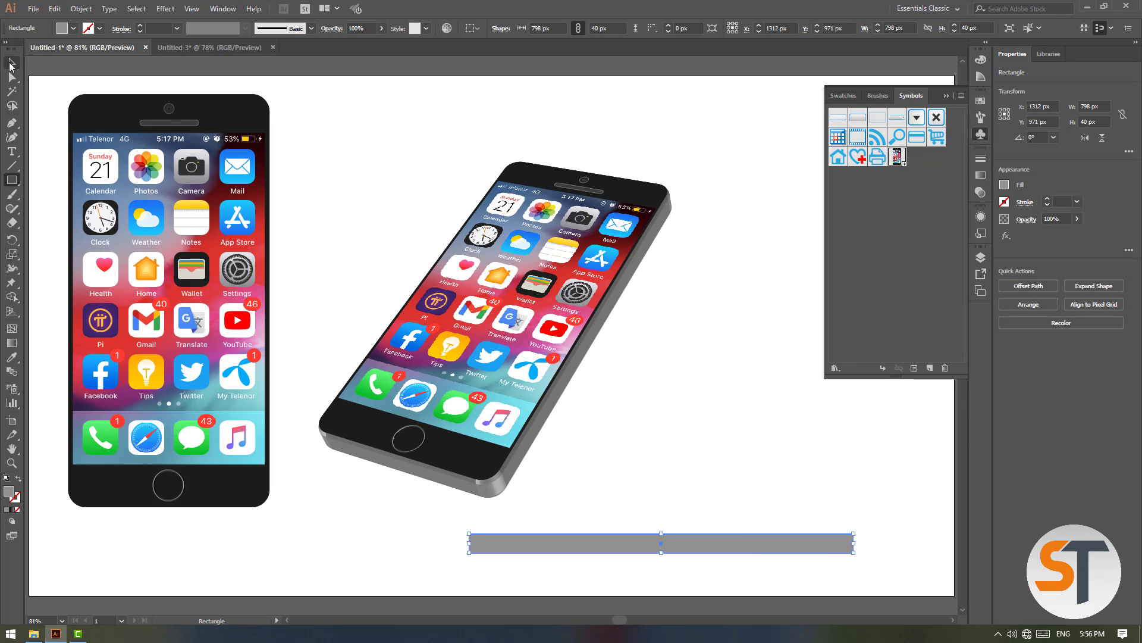
drag(663, 528, 660, 528)
drag(518, 389, 467, 435)
drag(441, 367, 439, 372)
key(ctrl+z)
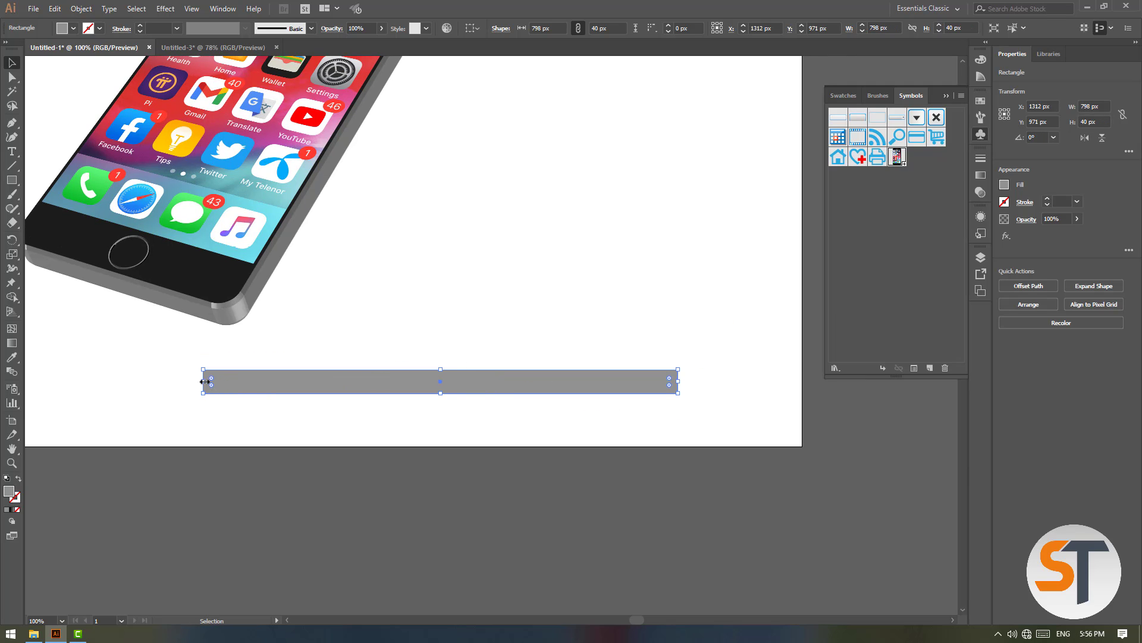
drag(204, 381, 185, 380)
click(416, 301)
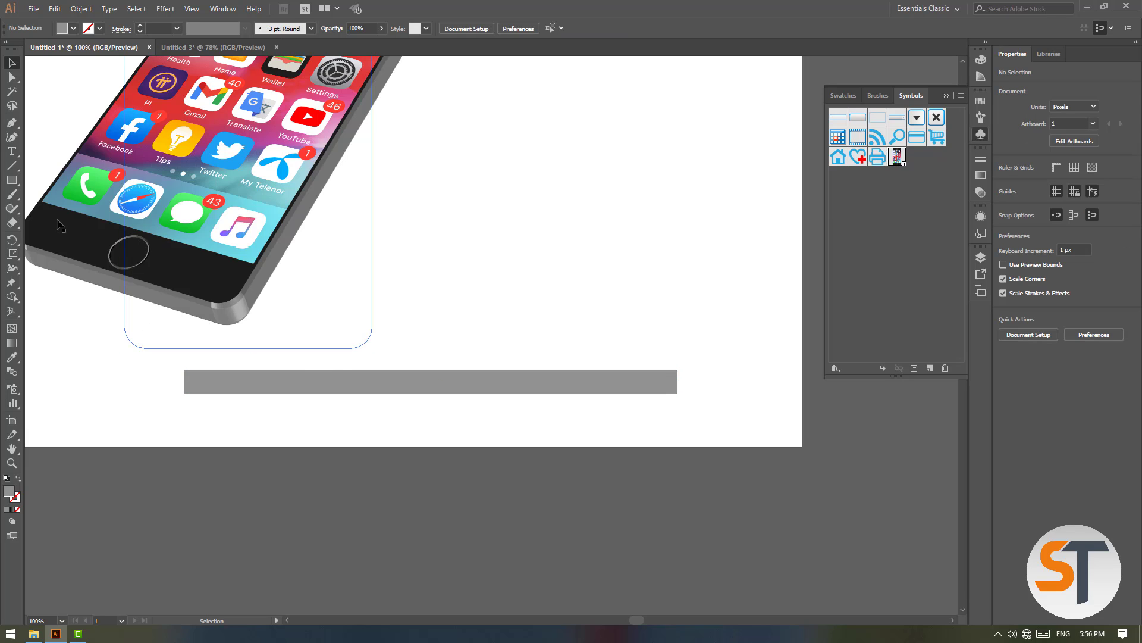
Step: Place a narrow strip, 11 × 40 px, across the gray bar near its right end and fill it with near-black
click(205, 380)
drag(226, 380, 651, 384)
key(ctrl+z)
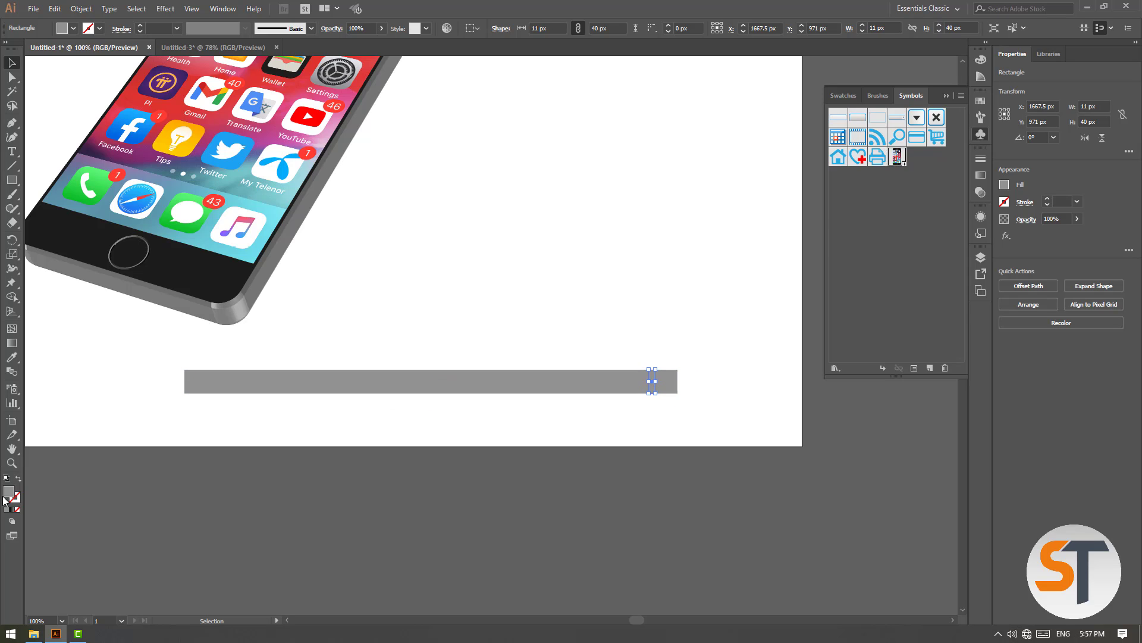
double_click(12, 495)
drag(443, 361, 411, 367)
click(699, 238)
click(717, 328)
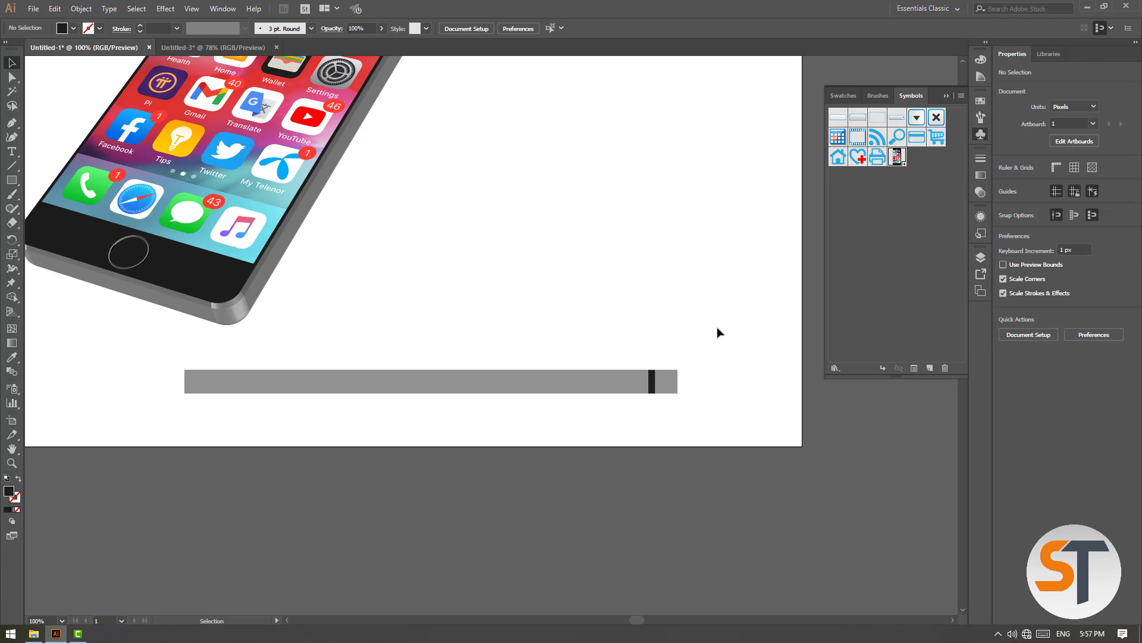
Step: Copy the near-black strip to the gray bar's left end and shift the original strip slightly to the right
click(653, 380)
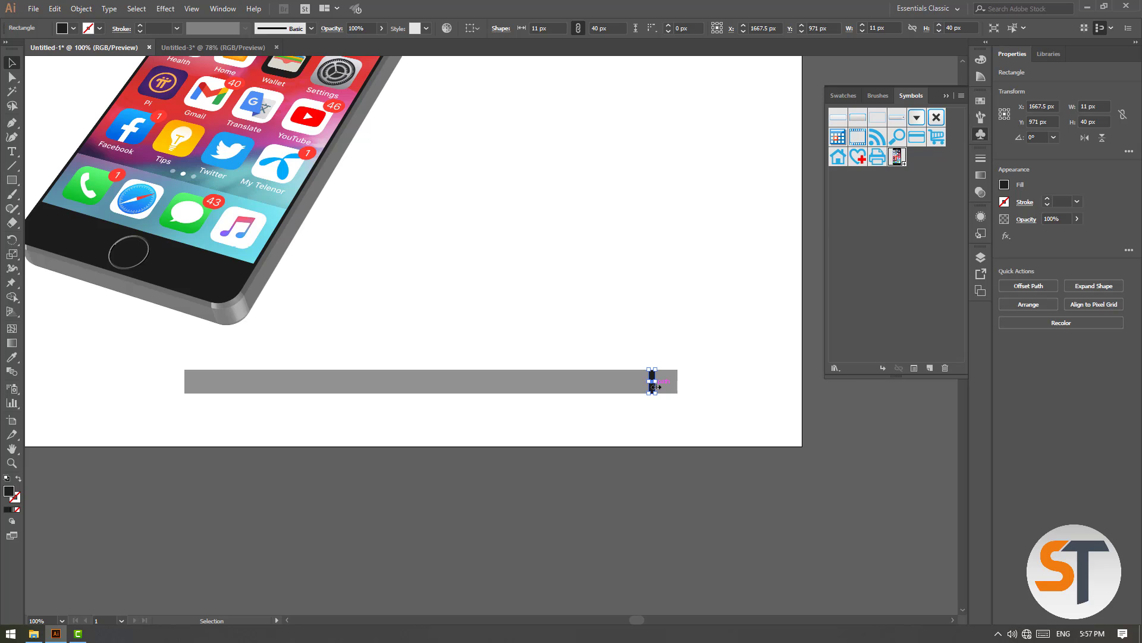
drag(653, 377, 200, 381)
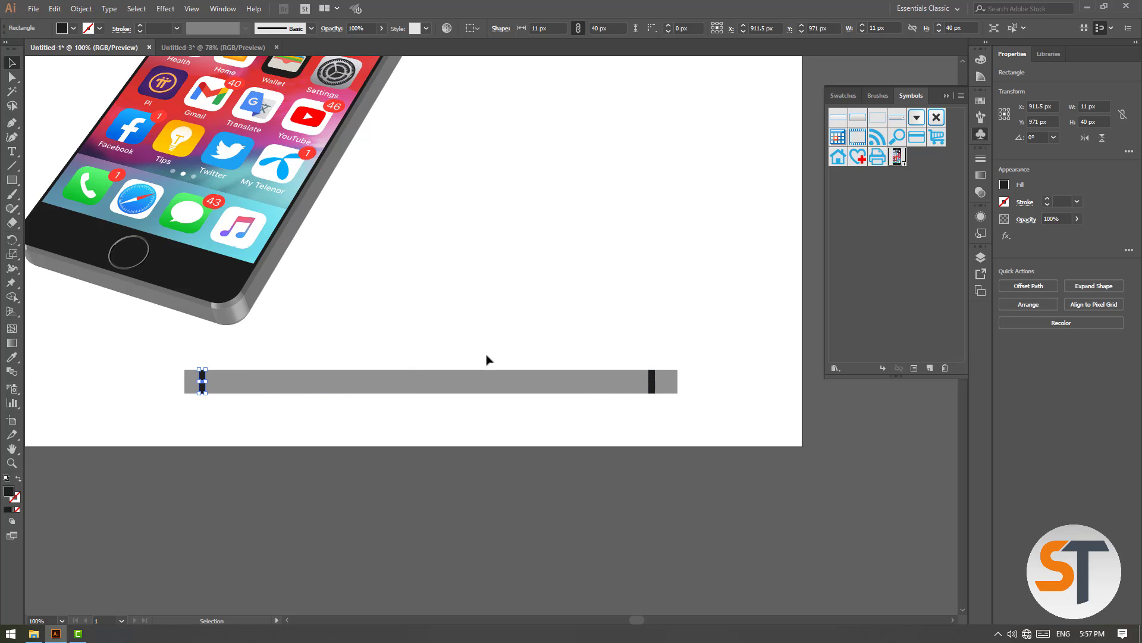
click(654, 385)
click(649, 329)
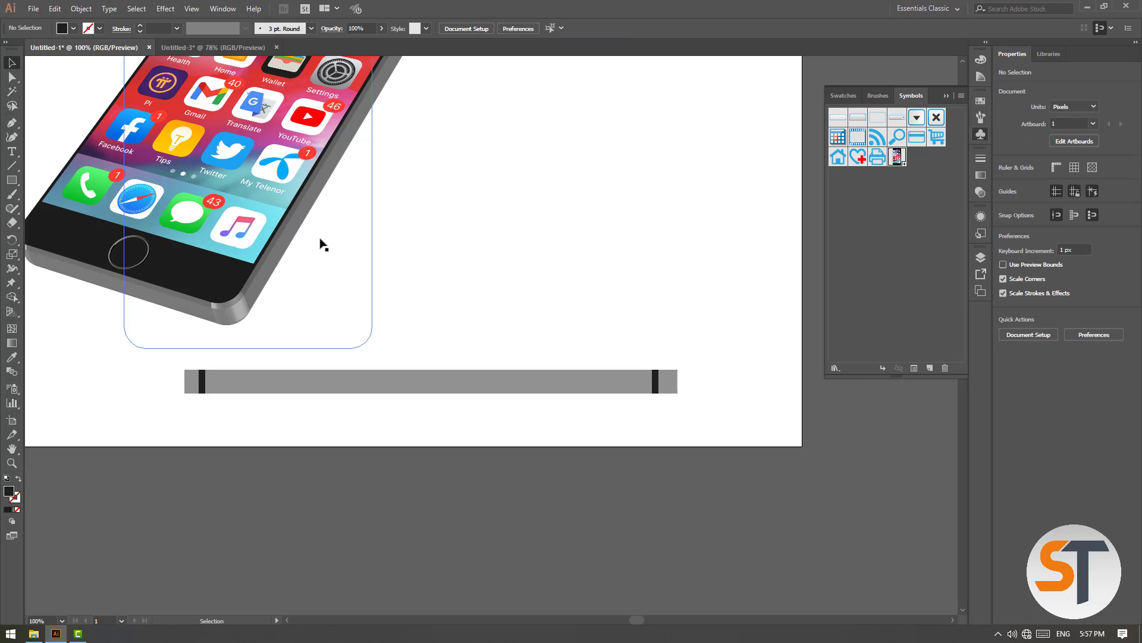
Step: Draw a near-black rounded rectangle about 201 × 13 px and move it onto the middle of the gray bar
click(13, 181)
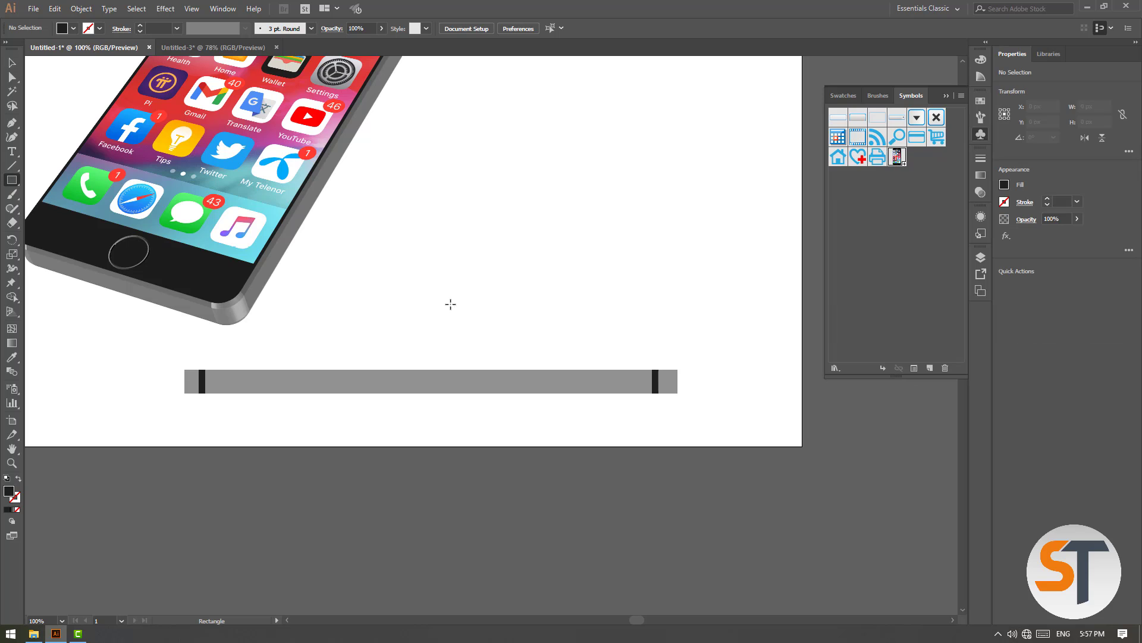
drag(11, 178, 60, 192)
key(ctrl+plus)
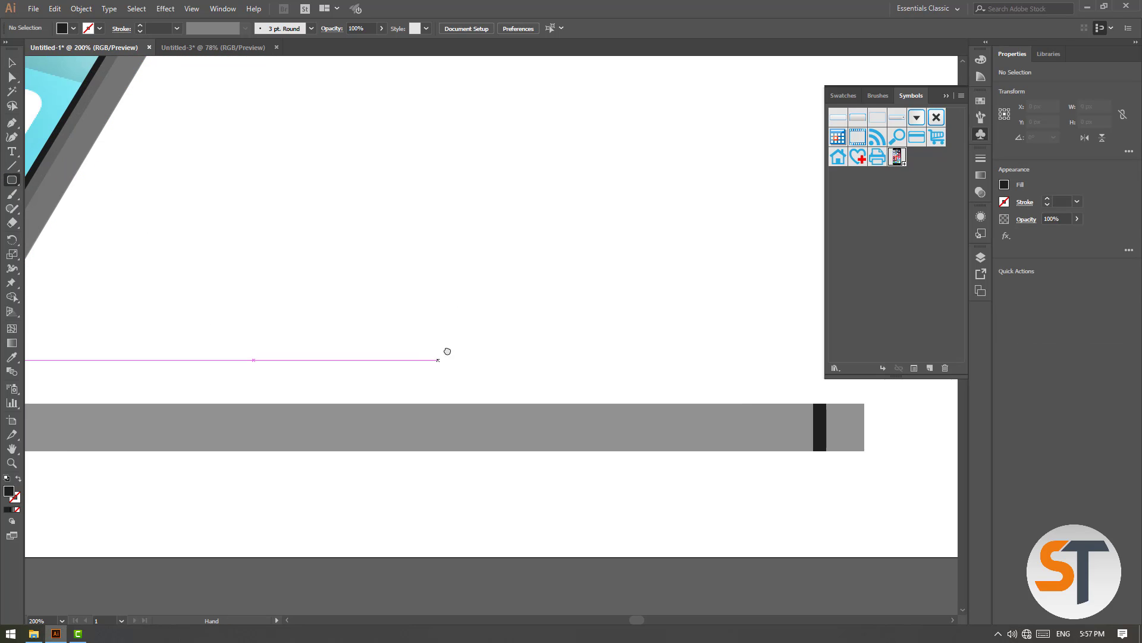
scroll(417, 328, down, 3)
mouse_move(340, 287)
mouse_down()
mouse_move(442, 314)
mouse_move(579, 303)
mouse_up()
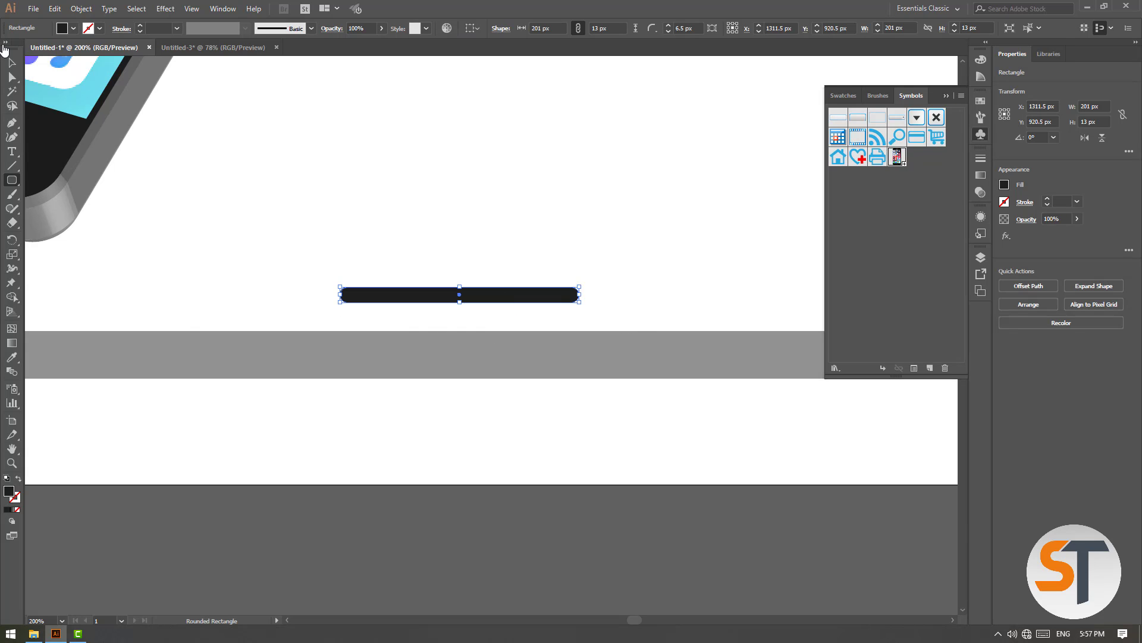
key(v)
drag(409, 304, 387, 364)
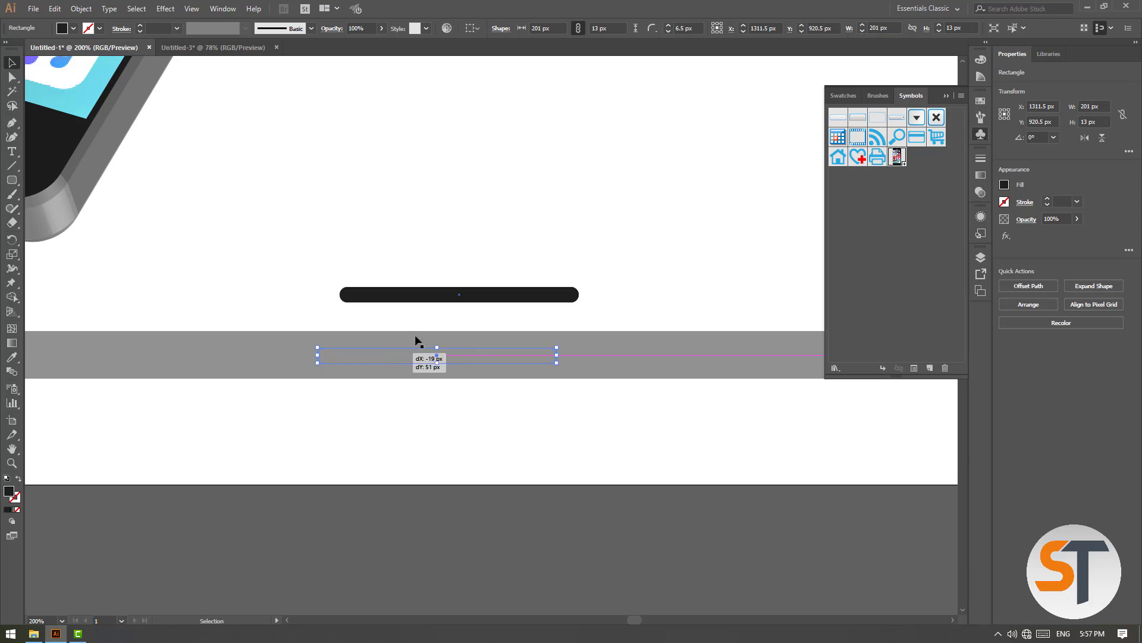
click(462, 339)
click(471, 357)
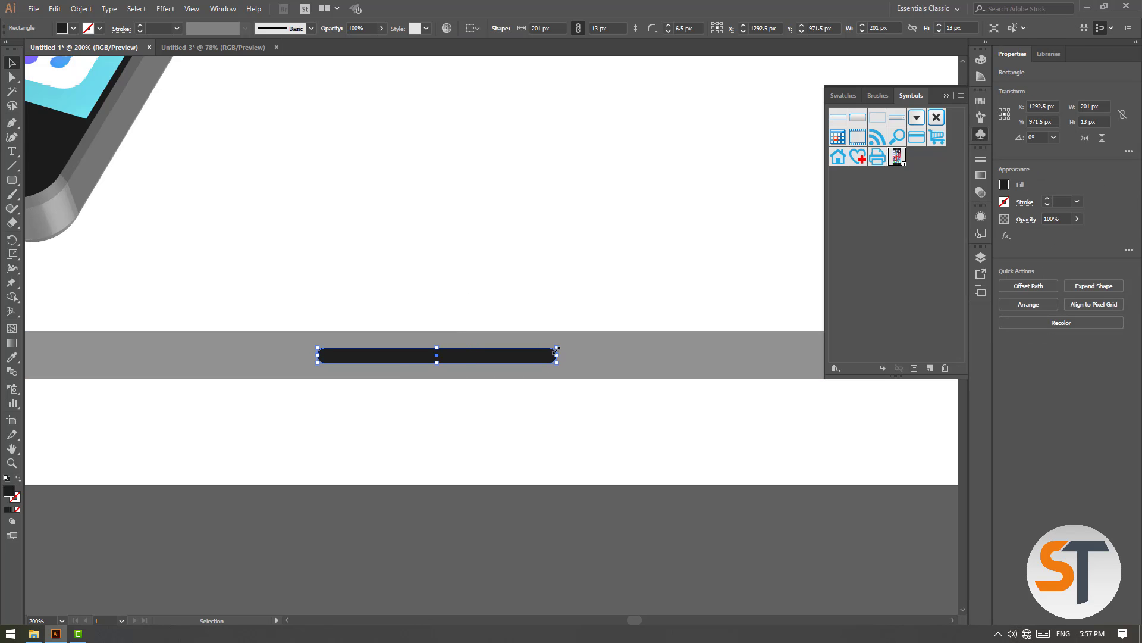
Step: Resize the rounded rectangle on the bar to about 205 × 14 px and fill it with 606060
drag(556, 349, 562, 343)
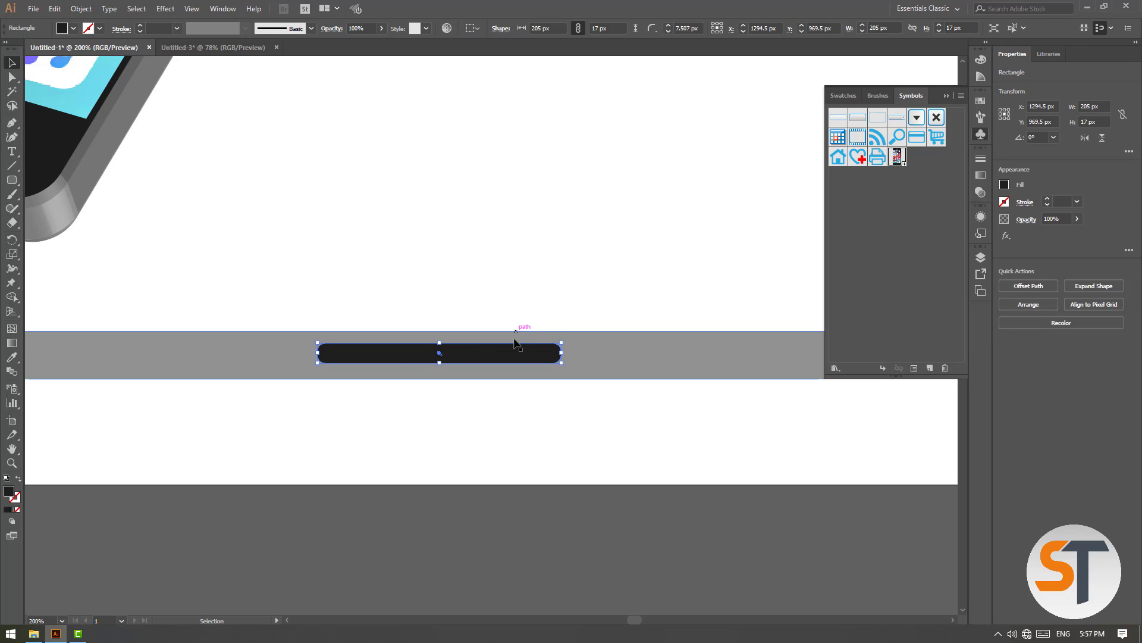
drag(436, 345, 438, 349)
click(478, 289)
click(461, 362)
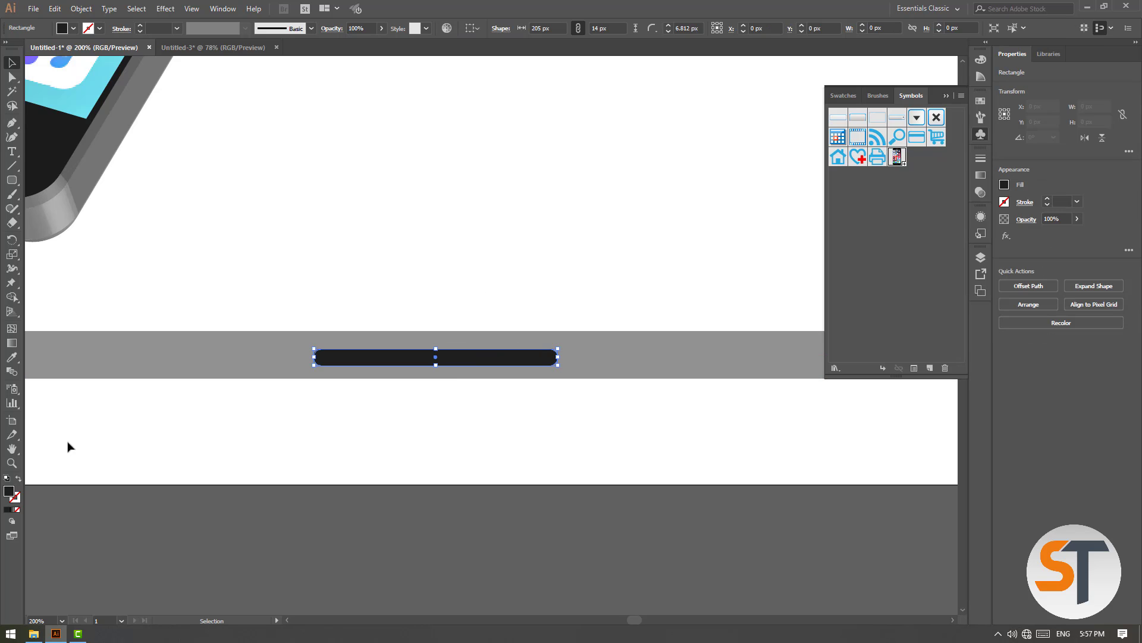
double_click(10, 490)
text(606060)
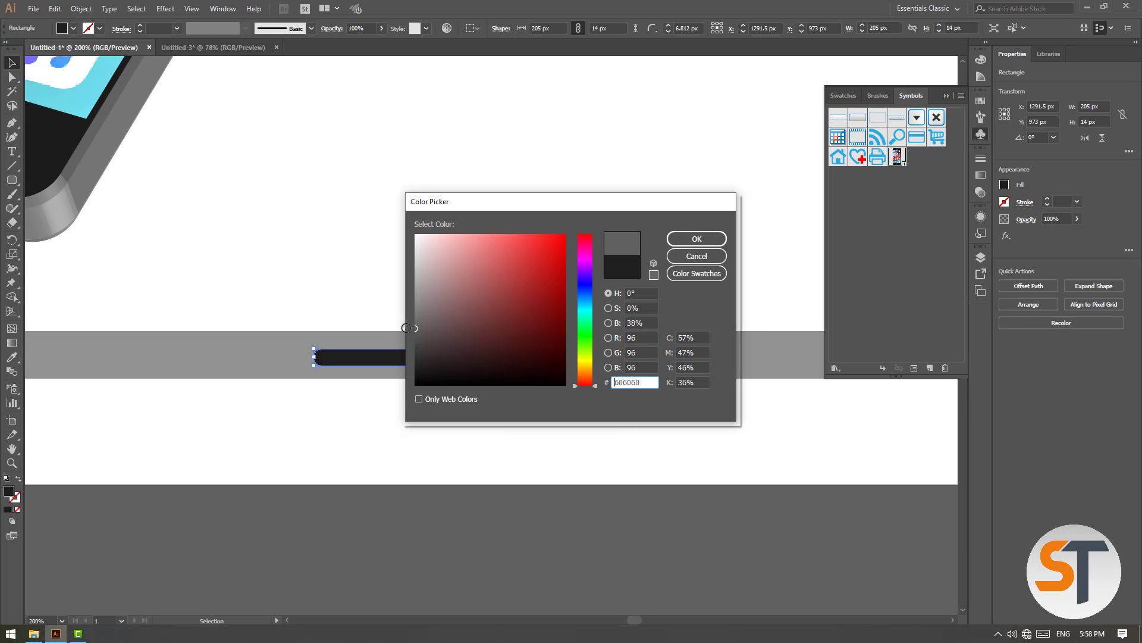
click(688, 241)
click(521, 281)
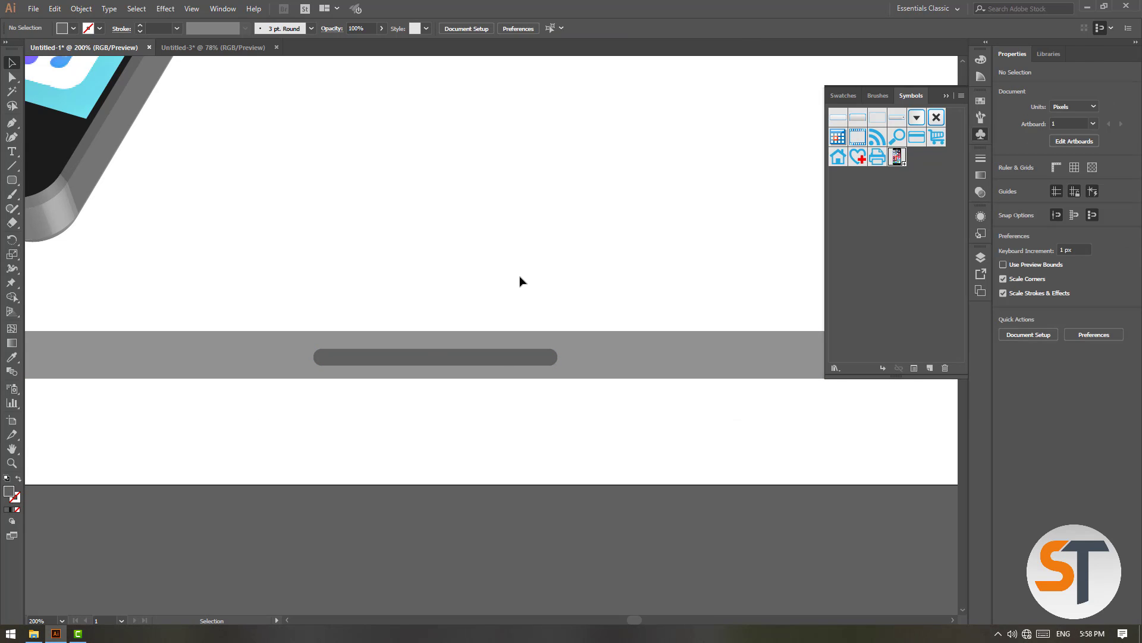
Step: Give the rounded rectangle a white (ffffff) stroke of 0.75 pt
click(498, 362)
click(14, 496)
click(7, 510)
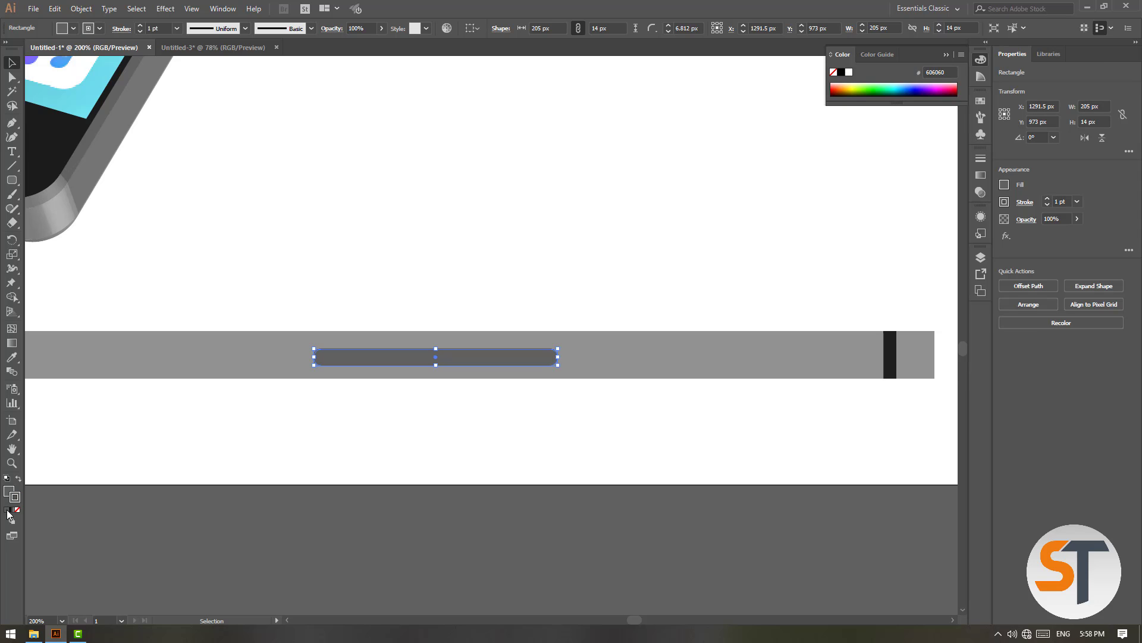
double_click(16, 498)
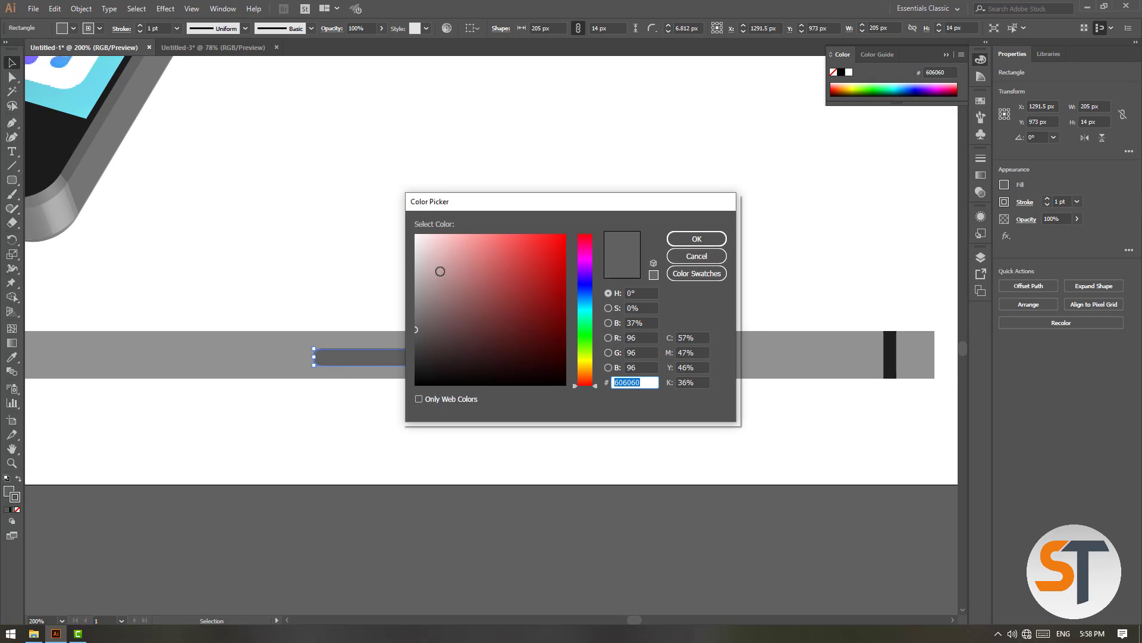
text(ffffff)
key(Return)
click(176, 29)
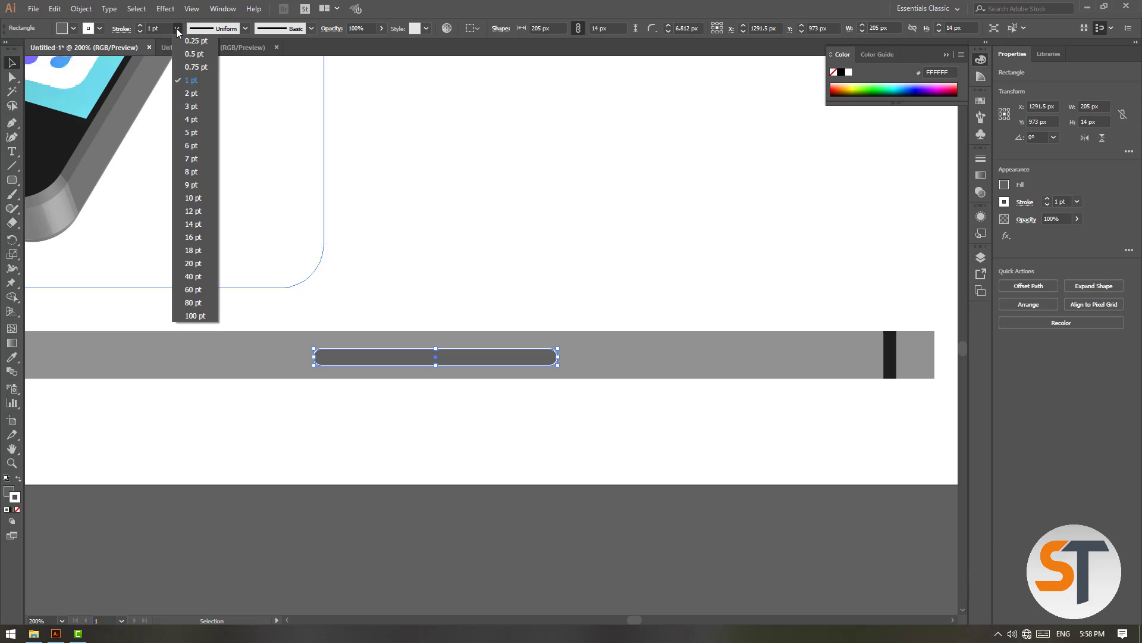
click(197, 67)
click(176, 29)
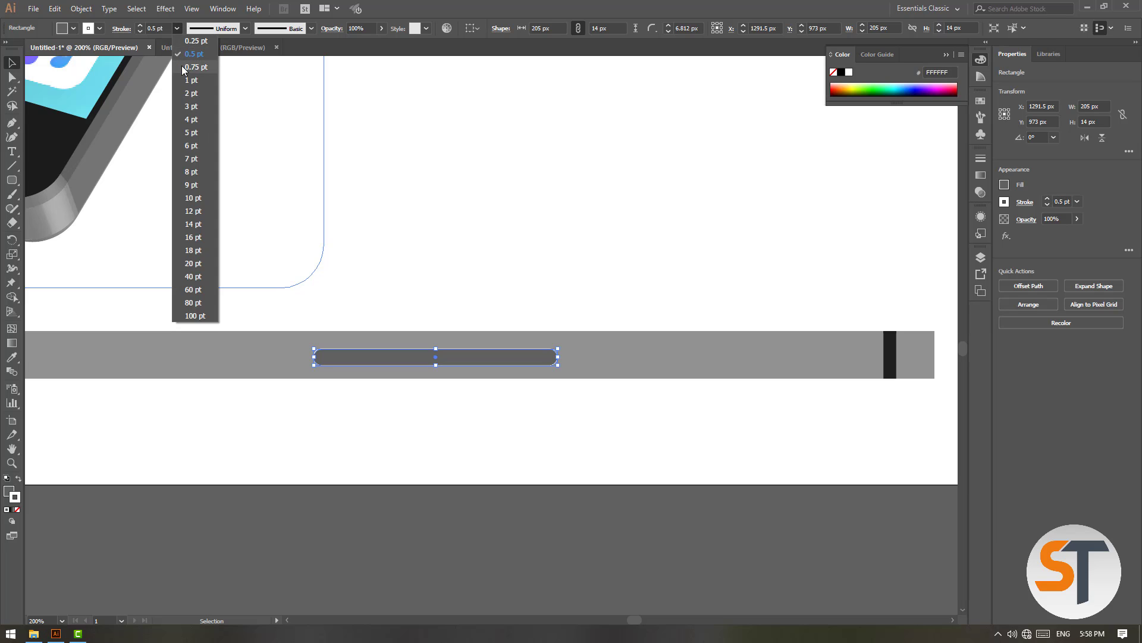
click(189, 66)
click(528, 246)
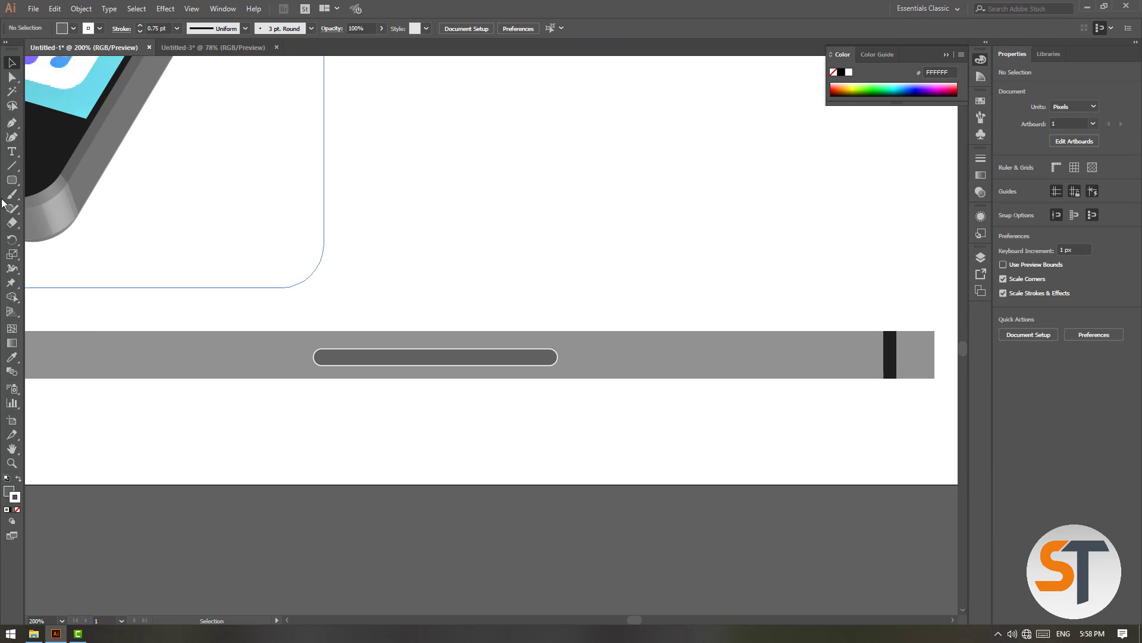
Step: Draw a circle about 19 × 19 px above the gray bar and fill it with black (000000)
drag(12, 184, 59, 207)
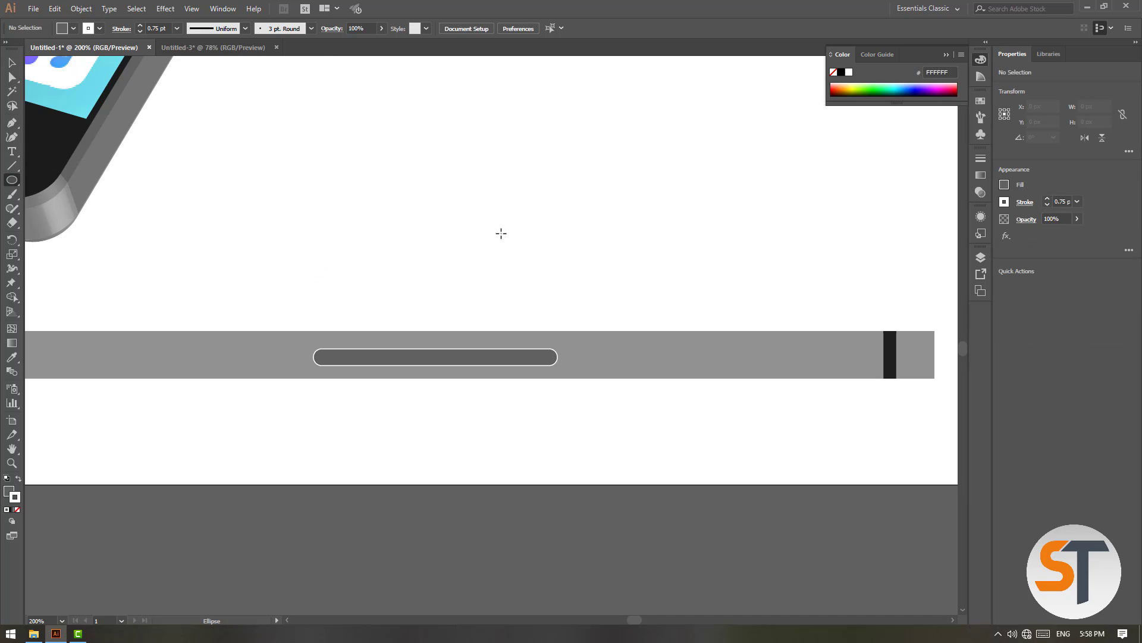
drag(498, 218, 521, 238)
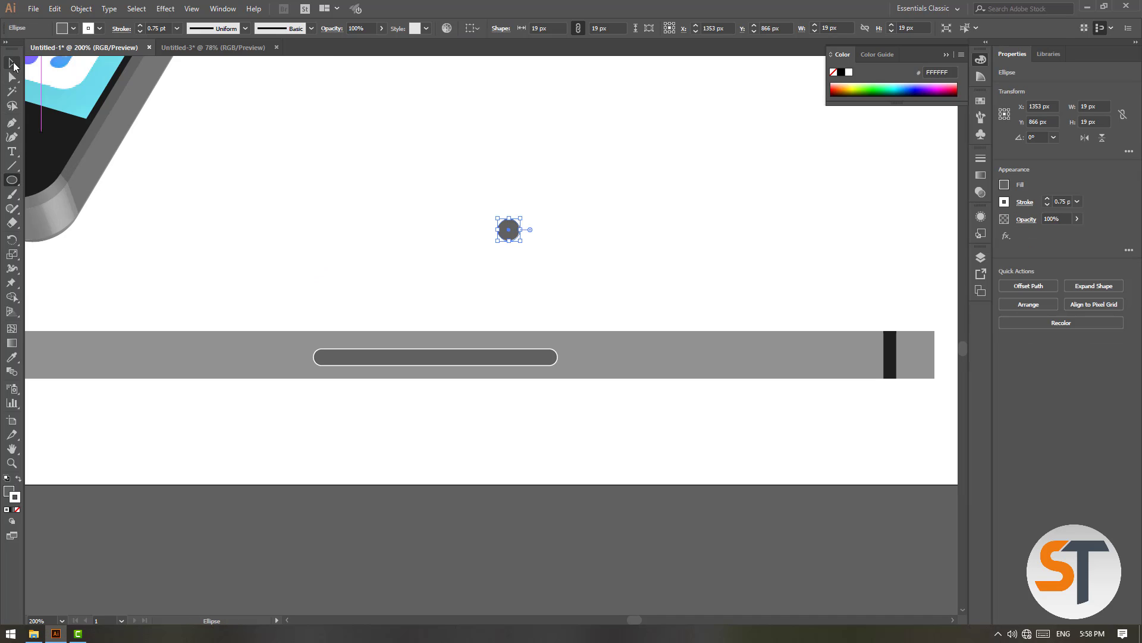
click(12, 63)
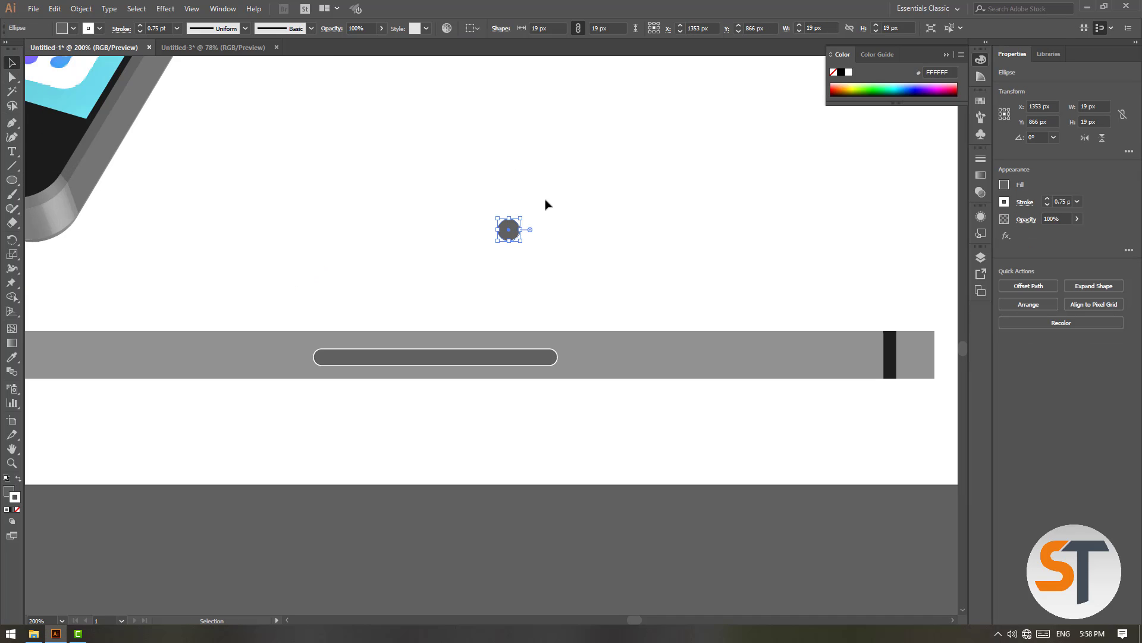
double_click(16, 496)
click(696, 238)
click(535, 216)
Step: Place the black circle inside the rounded slot's right end, shrink it to 10 × 10 px and remove its stroke
key(ctrl+equal)
key(ctrl+equal)
key(ctrl+equal)
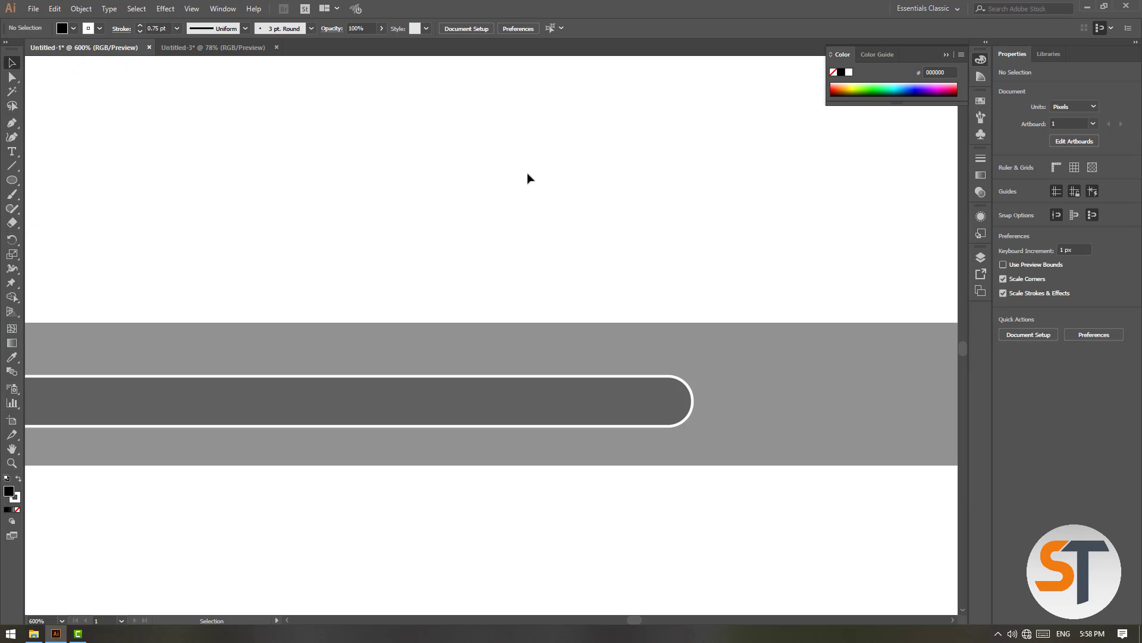
key(ctrl+minus)
drag(515, 158, 583, 391)
key(ctrl+equal)
key(ctrl+equal)
key(ctrl+equal)
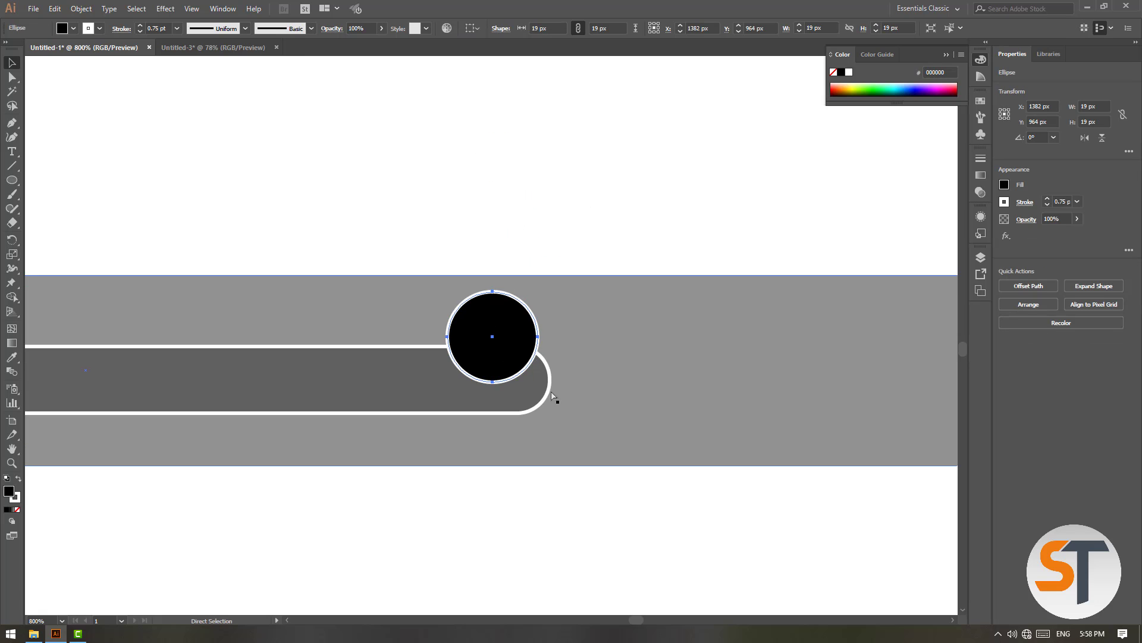
key(ctrl+equal)
key(v)
drag(582, 239, 494, 326)
drag(448, 363, 527, 405)
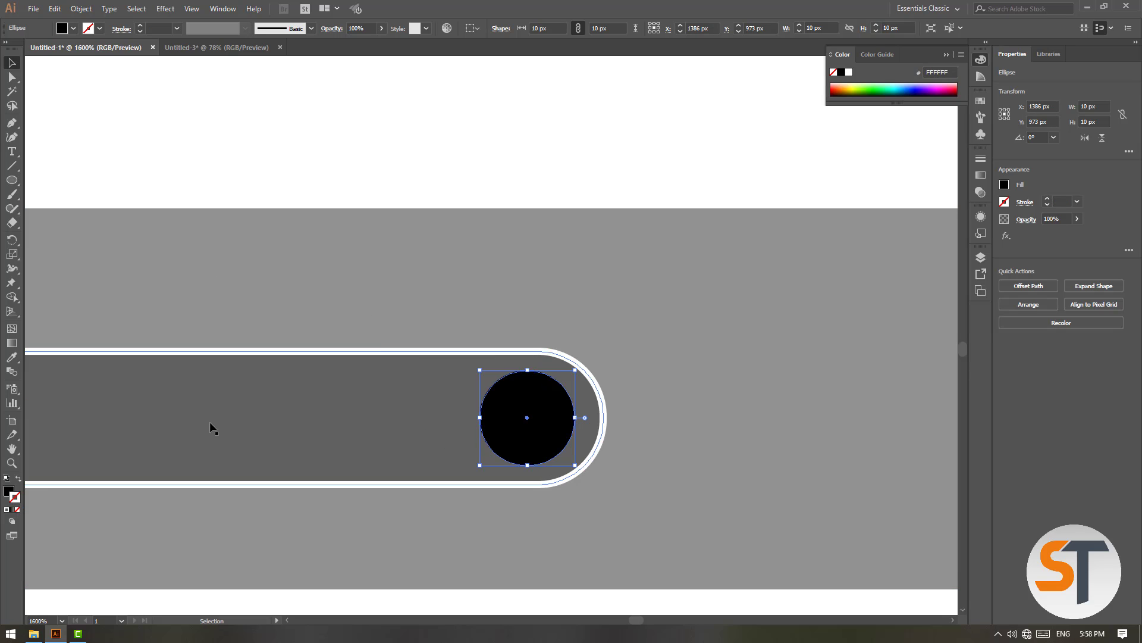
Step: Select the gray bar with both strips, the rounded slot and the circle, and group them
click(464, 278)
key(a)
key(ctrl+minus)
key(v)
key(ctrl+minus)
key(ctrl+minus)
key(ctrl+minus)
key(ctrl+minus)
key(ctrl+minus)
key(ctrl+minus)
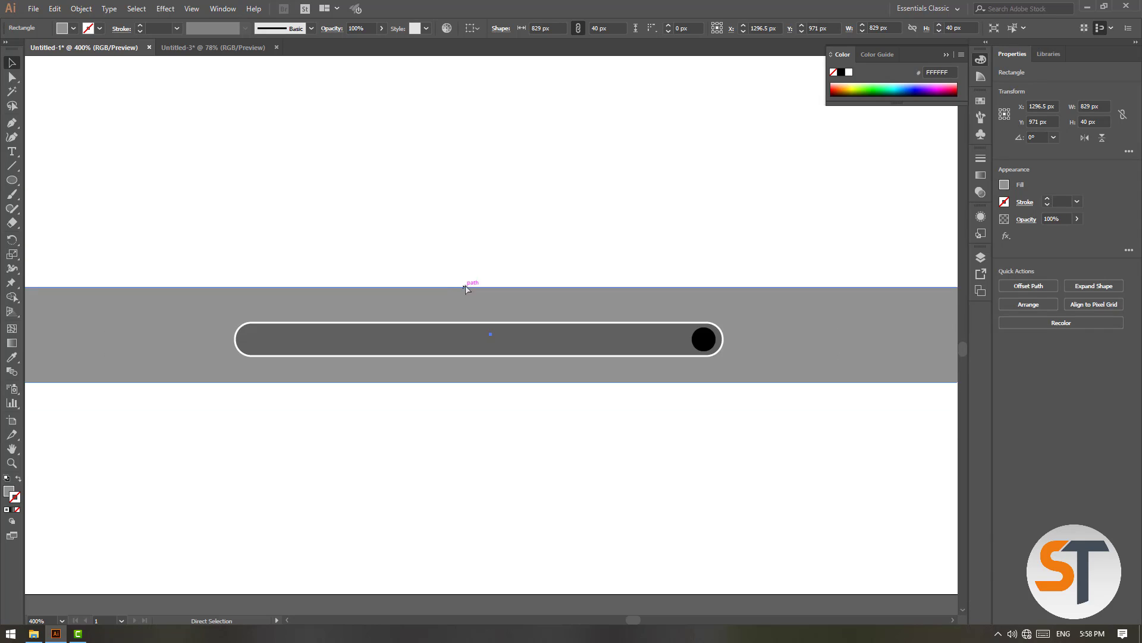
drag(921, 282, 874, 339)
click(339, 395)
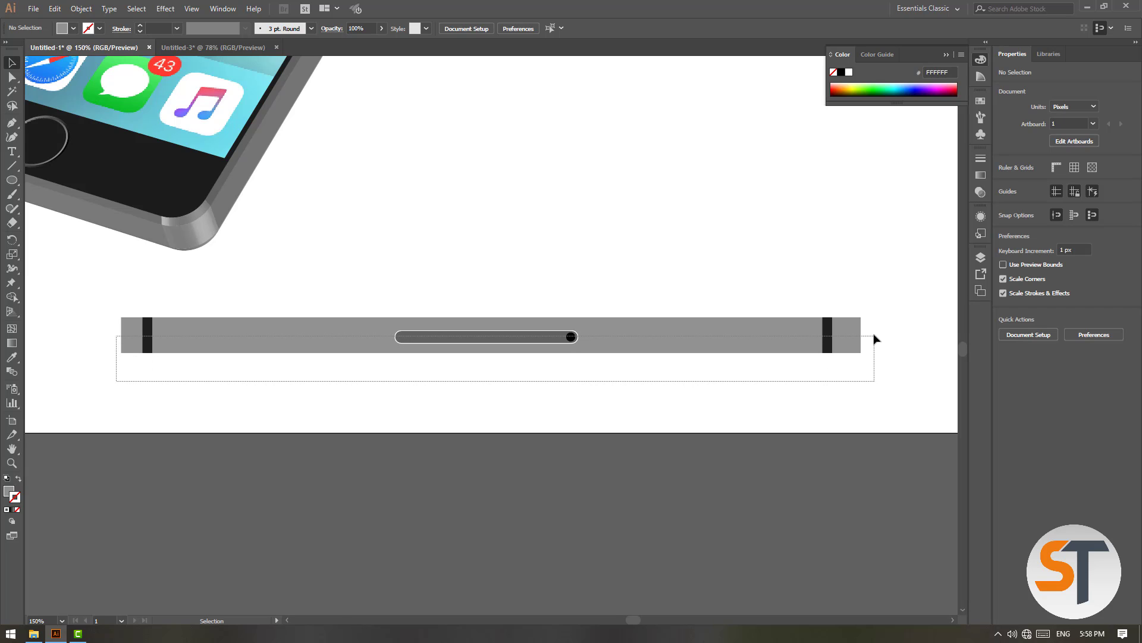
drag(739, 353, 741, 356)
key(ctrl+g)
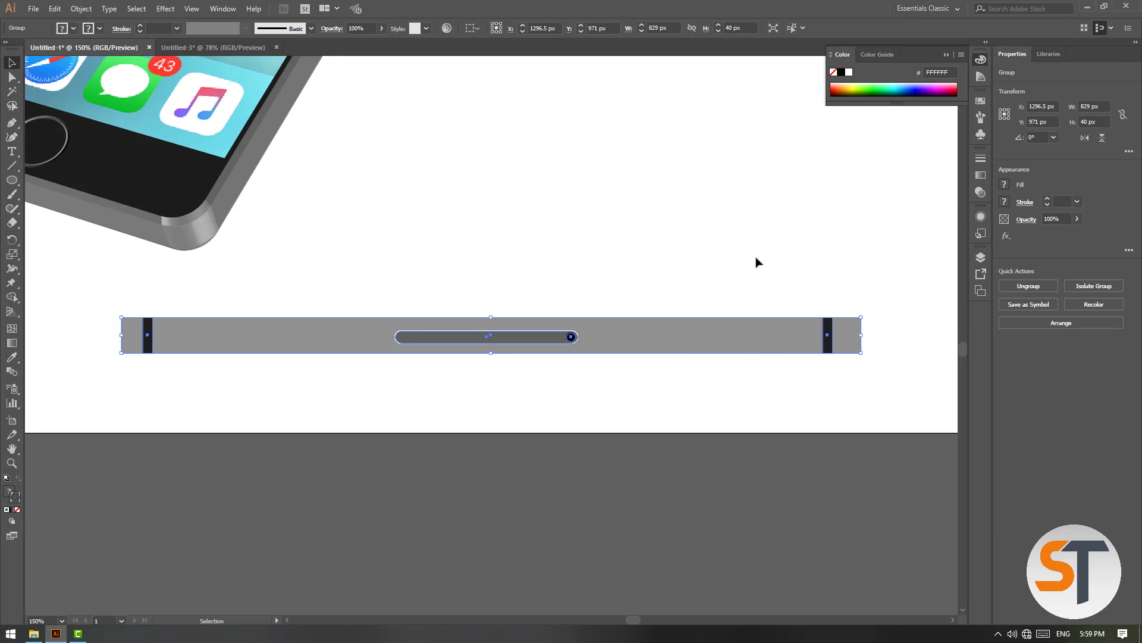
Step: Save the grouped side artwork as a symbol named "Side" and delete the original from the artboard
click(981, 135)
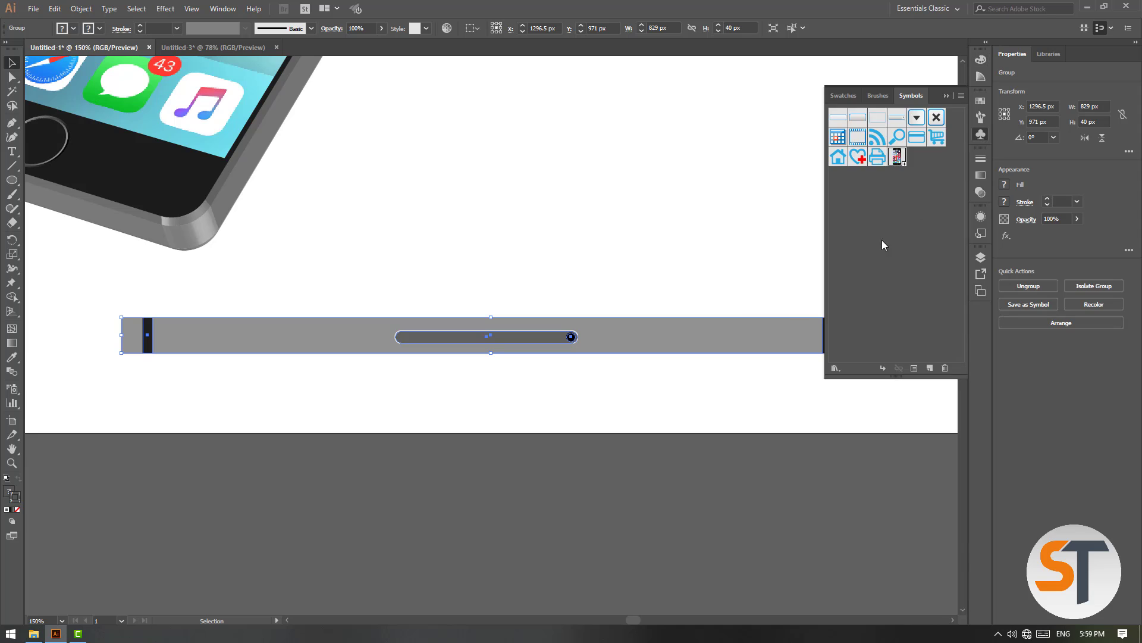
drag(607, 325, 898, 217)
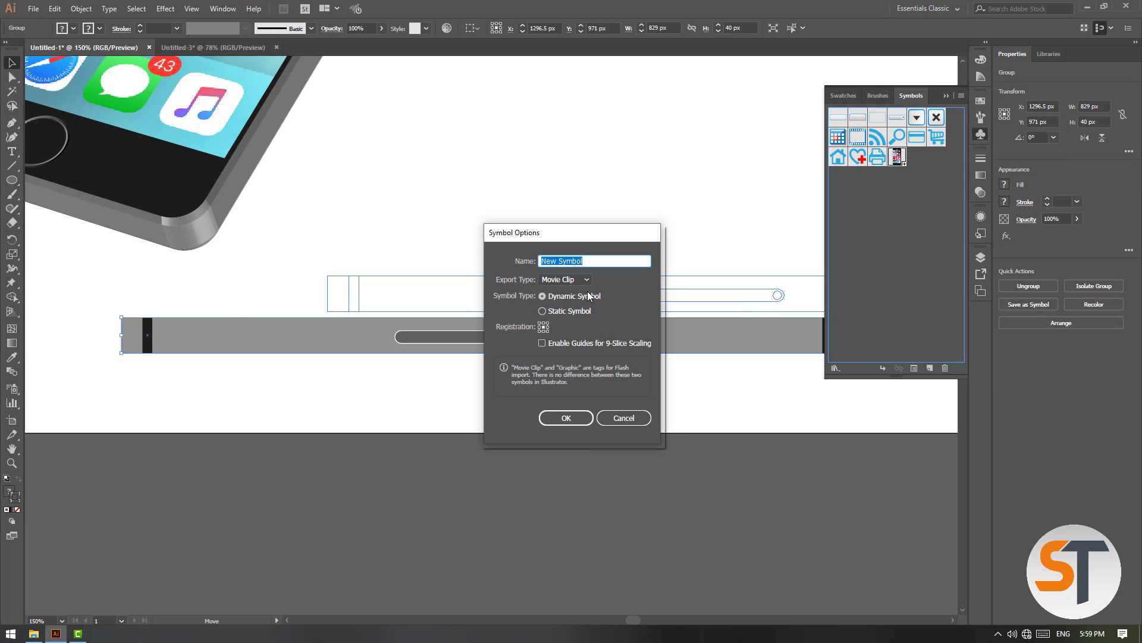
text(Side)
key(Return)
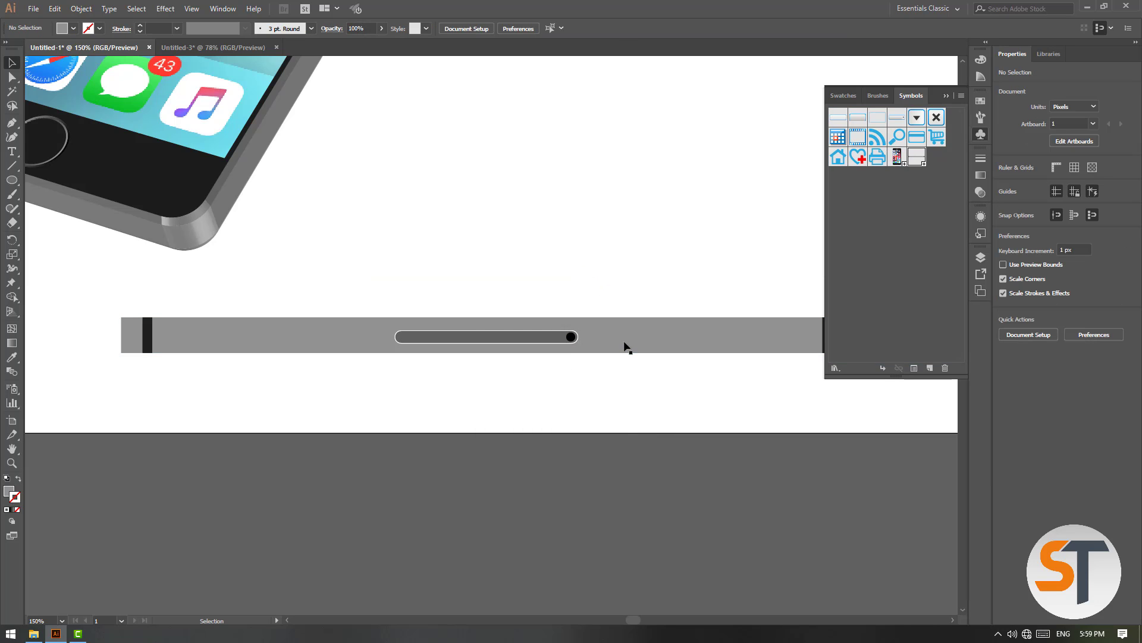
key(Delete)
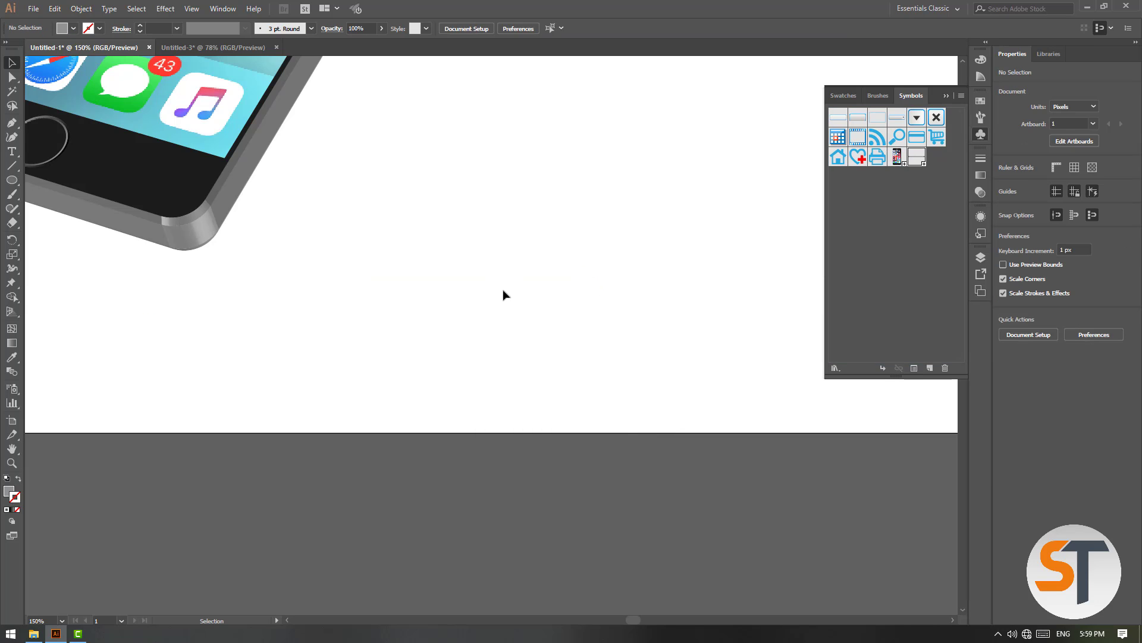
Step: Reopen the 3D phone's Extrude & Bevel settings for editing and turn on the effect preview
key(ctrl+minus)
key(ctrl+minus)
key(ctrl+minus)
key(ctrl+equal)
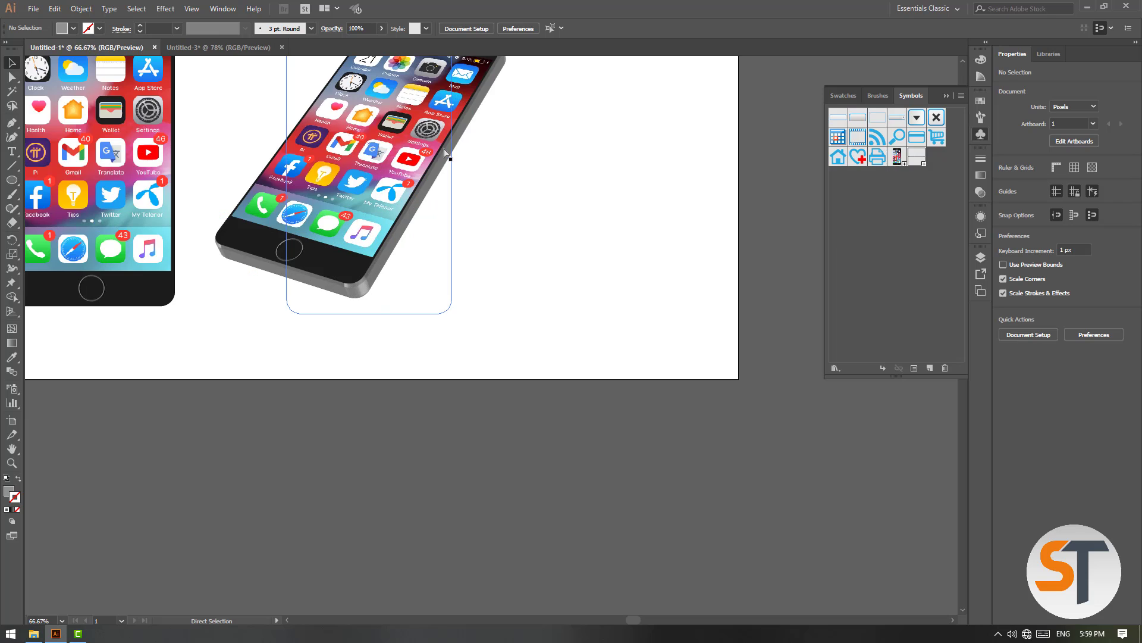
drag(429, 143, 461, 243)
key(ctrl+equal)
key(ctrl+equal)
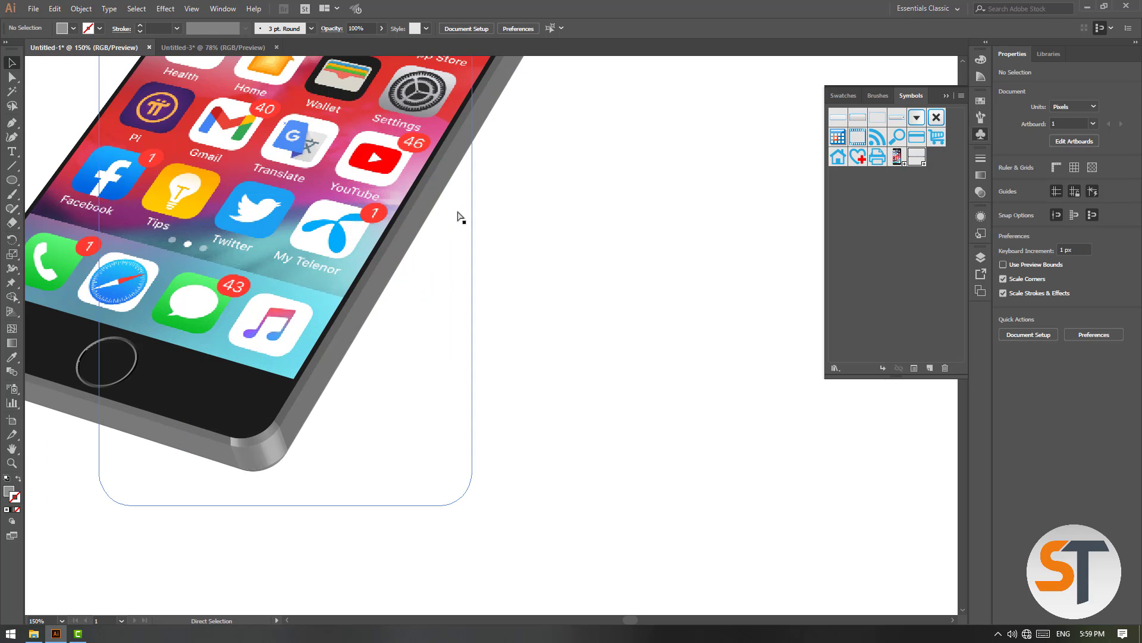
drag(436, 181, 454, 319)
click(512, 218)
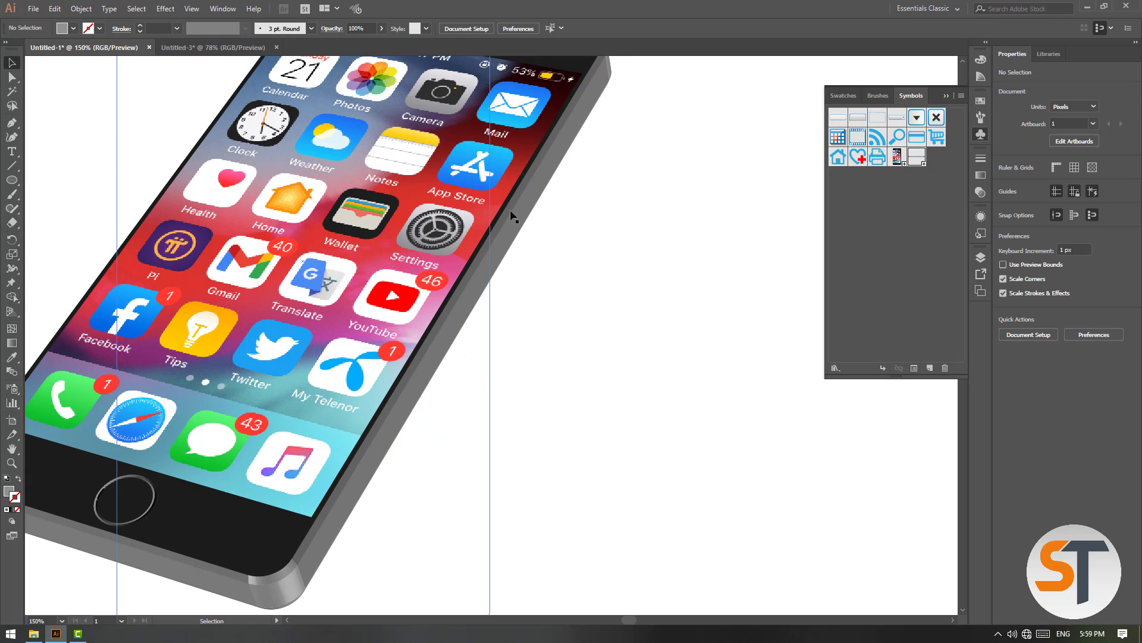
click(1091, 238)
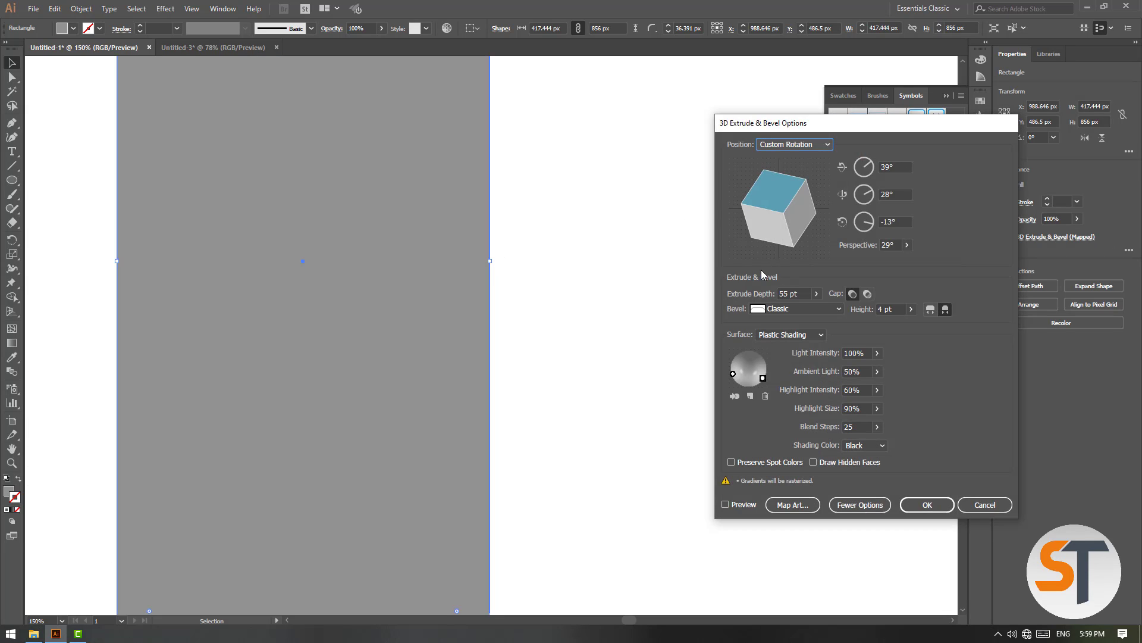
click(726, 504)
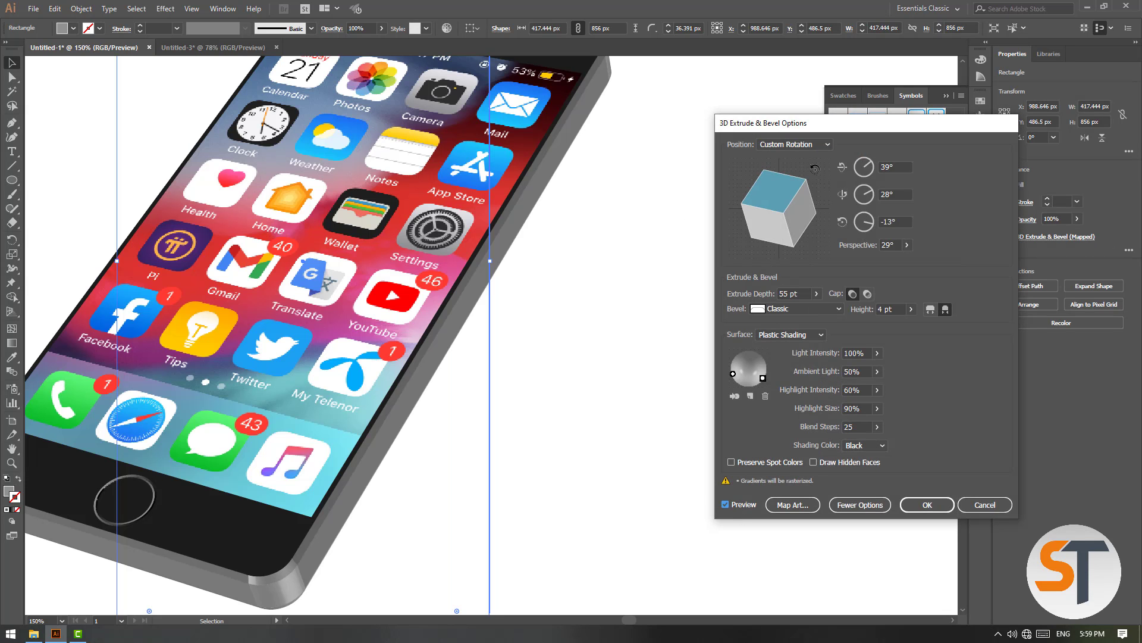
Step: Map the "Side" symbol onto the phone's long right edge, surface 12 of 26
click(791, 504)
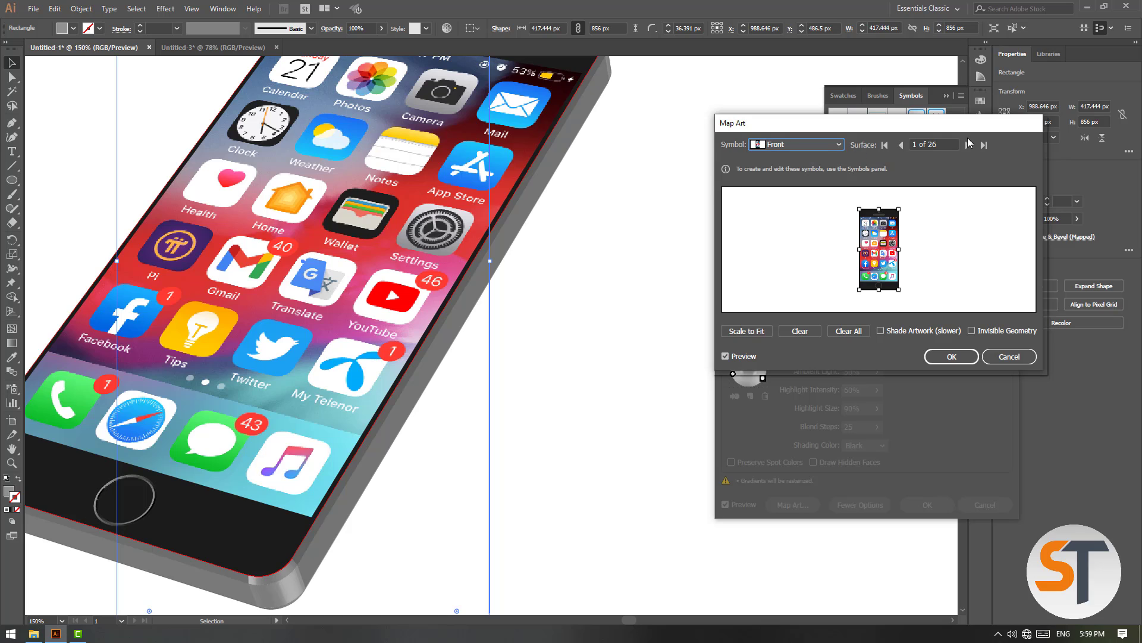
click(967, 145)
click(968, 145)
click(968, 144)
click(967, 144)
click(967, 145)
click(968, 144)
click(968, 144)
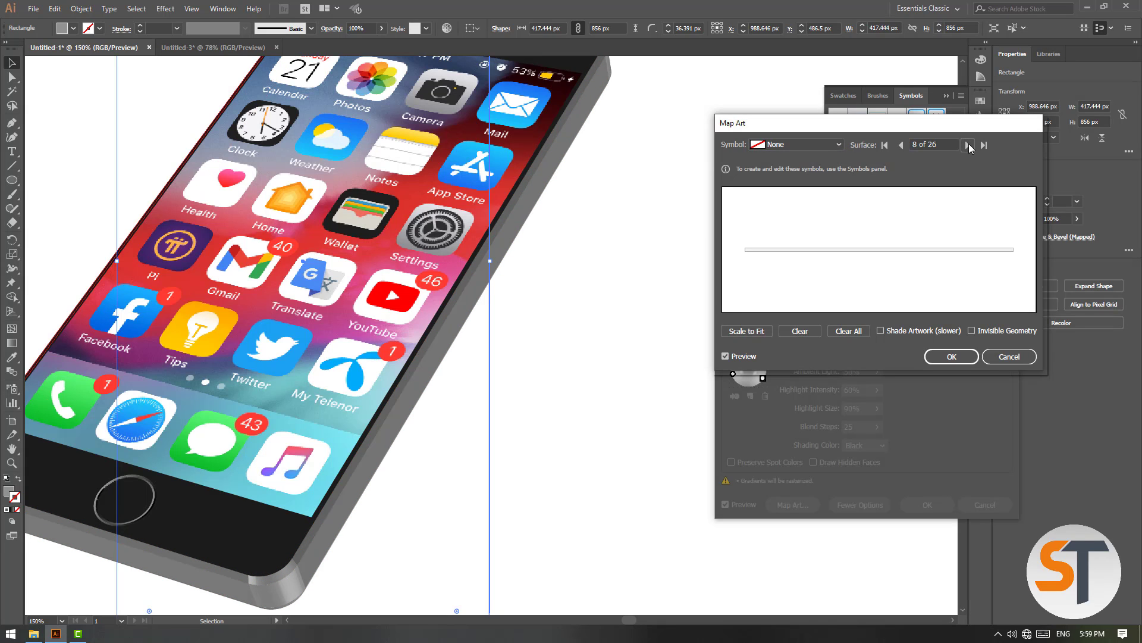
click(969, 144)
click(968, 144)
click(969, 144)
click(968, 144)
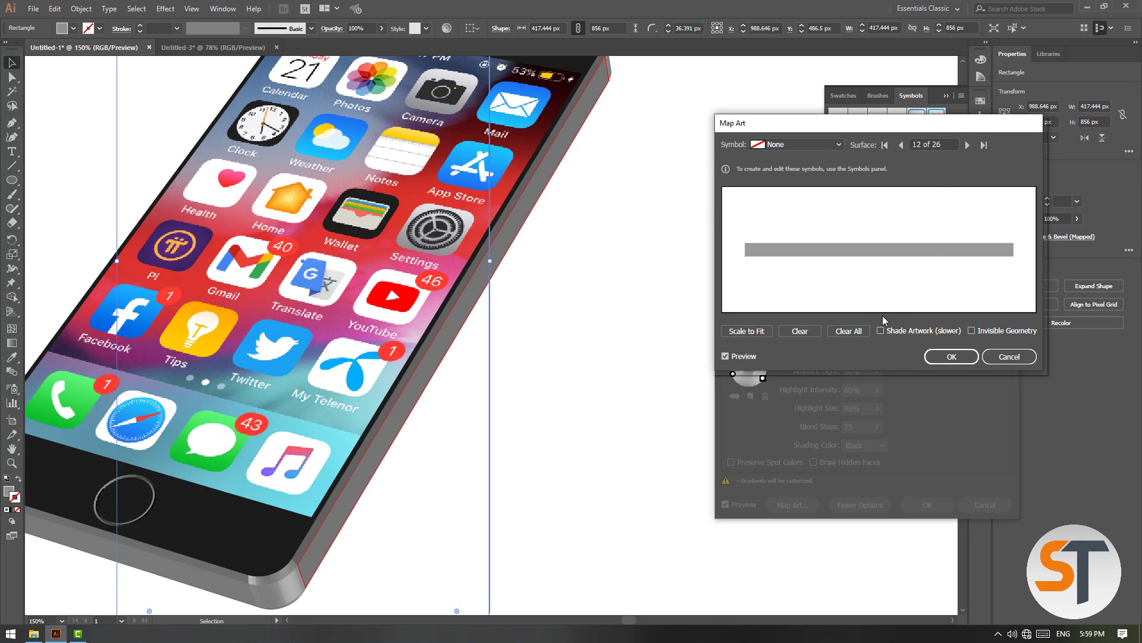
click(810, 152)
click(798, 377)
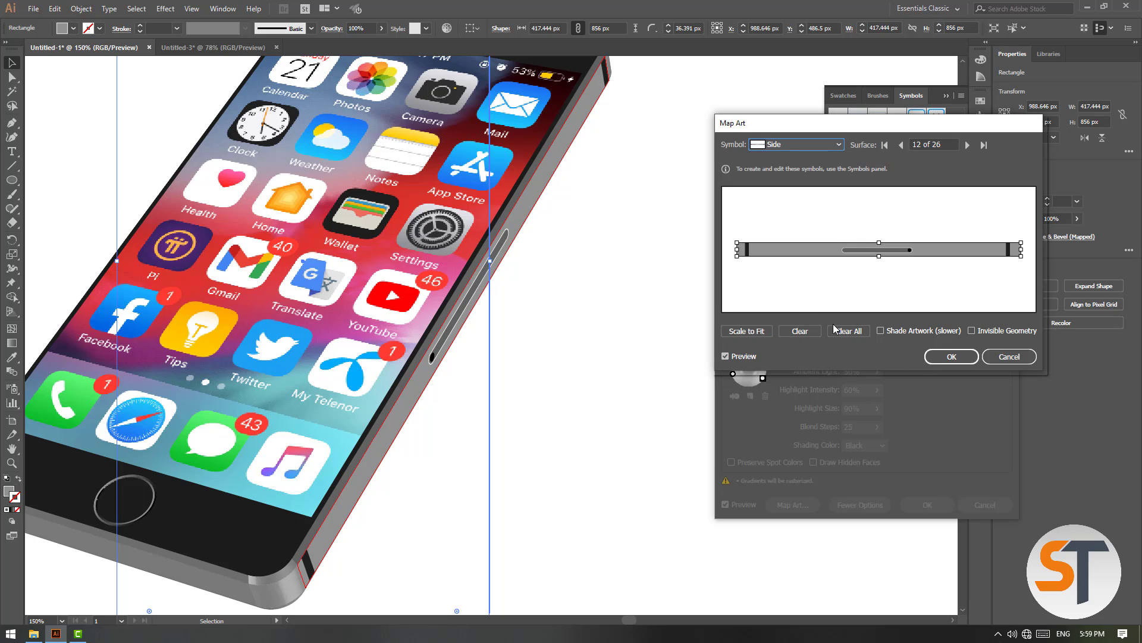
Step: Try shading the artwork mapped onto the phone
click(890, 331)
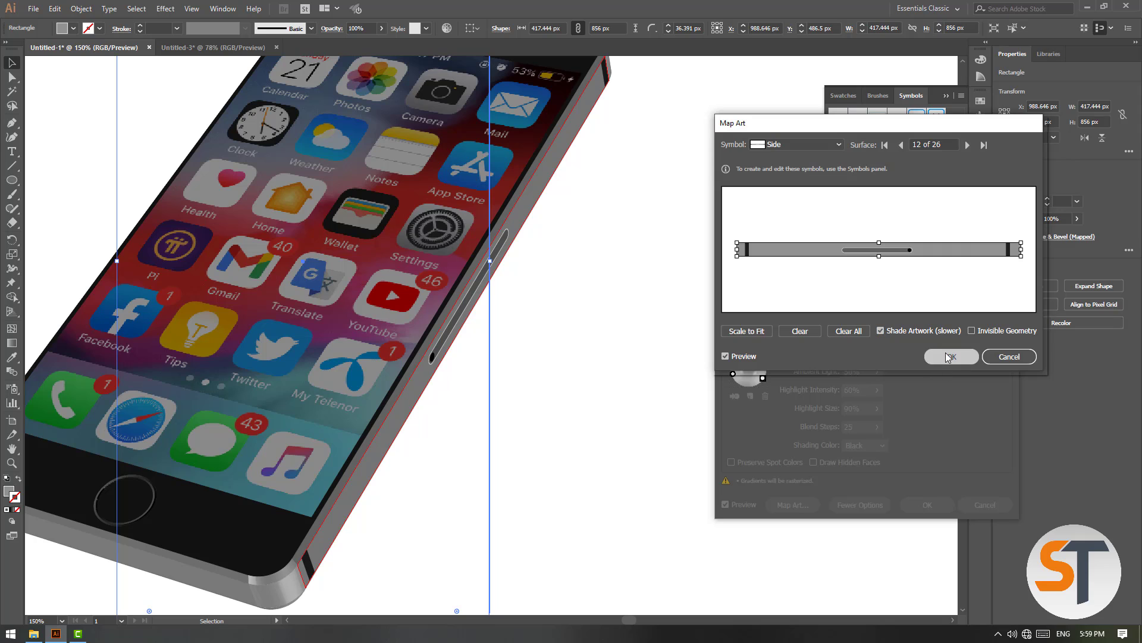
click(950, 356)
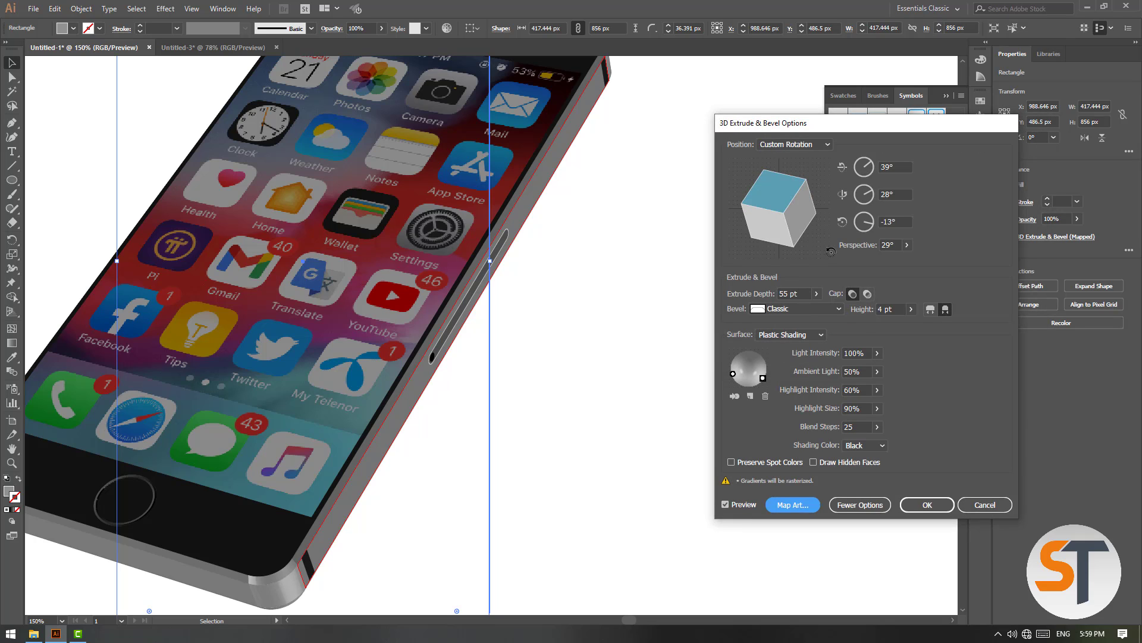
click(809, 505)
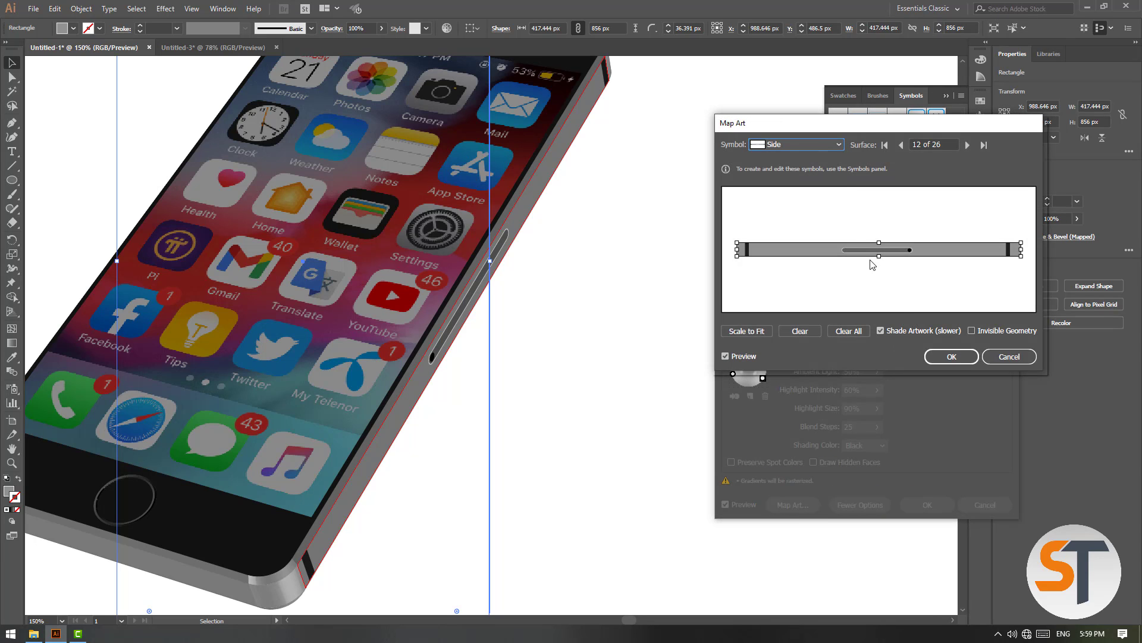
click(881, 330)
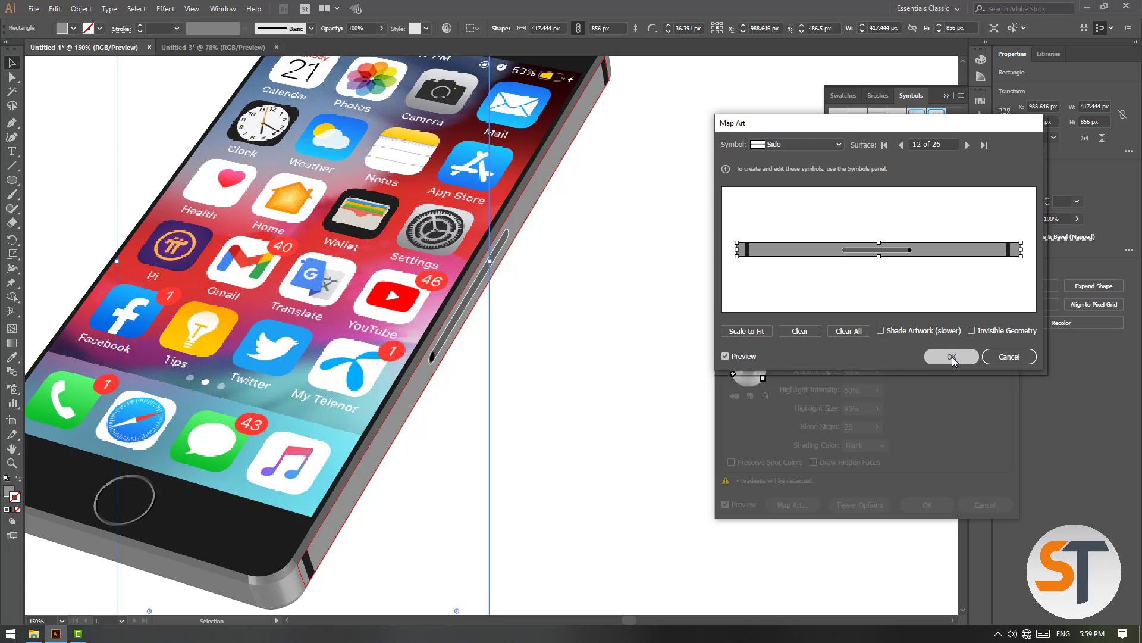
Step: Accept the mapped artwork, apply the Extrude & Bevel settings and deselect the phone
click(951, 356)
click(927, 505)
click(643, 317)
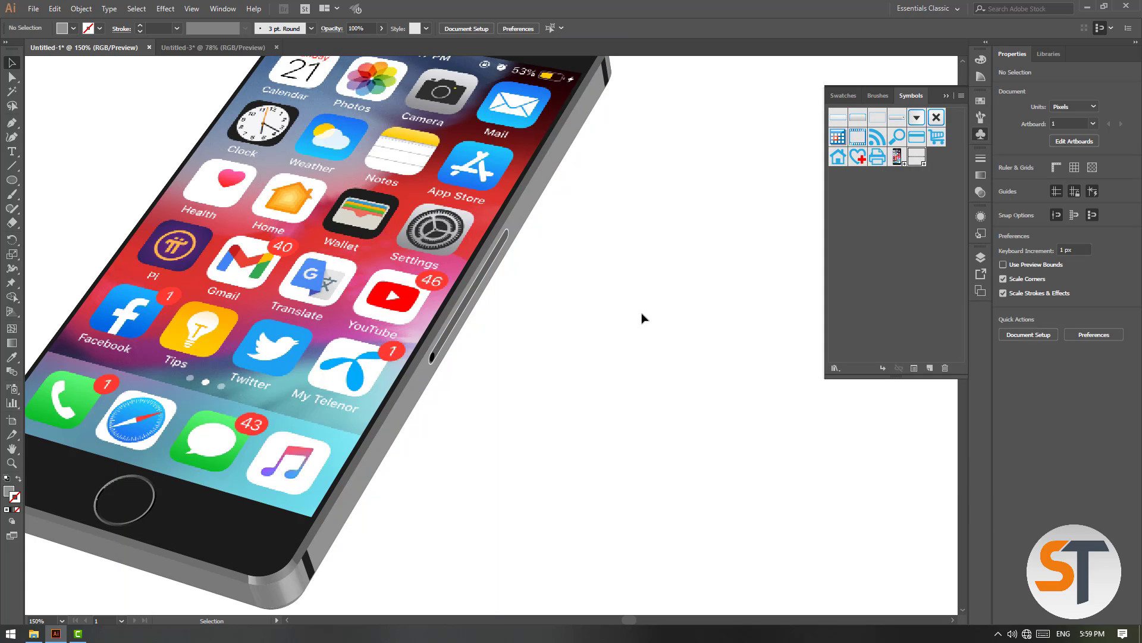
Step: Draw a gray rectangle about 449 × 48 px on the empty artboard area below the 3D phone
drag(494, 346, 595, 308)
drag(538, 348, 594, 337)
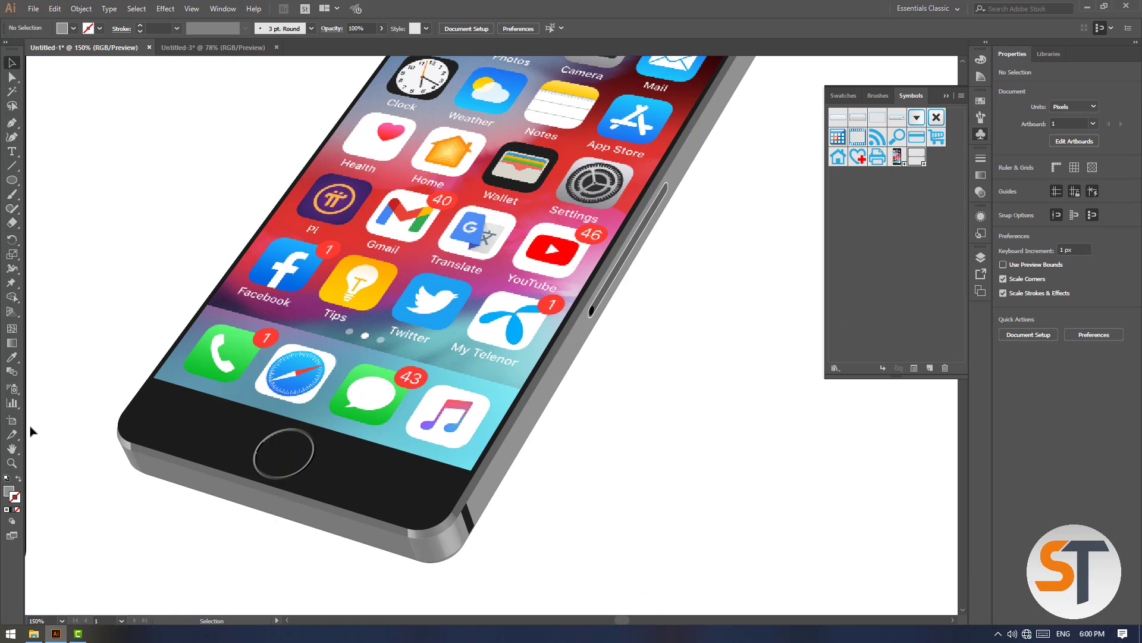
drag(277, 377, 301, 111)
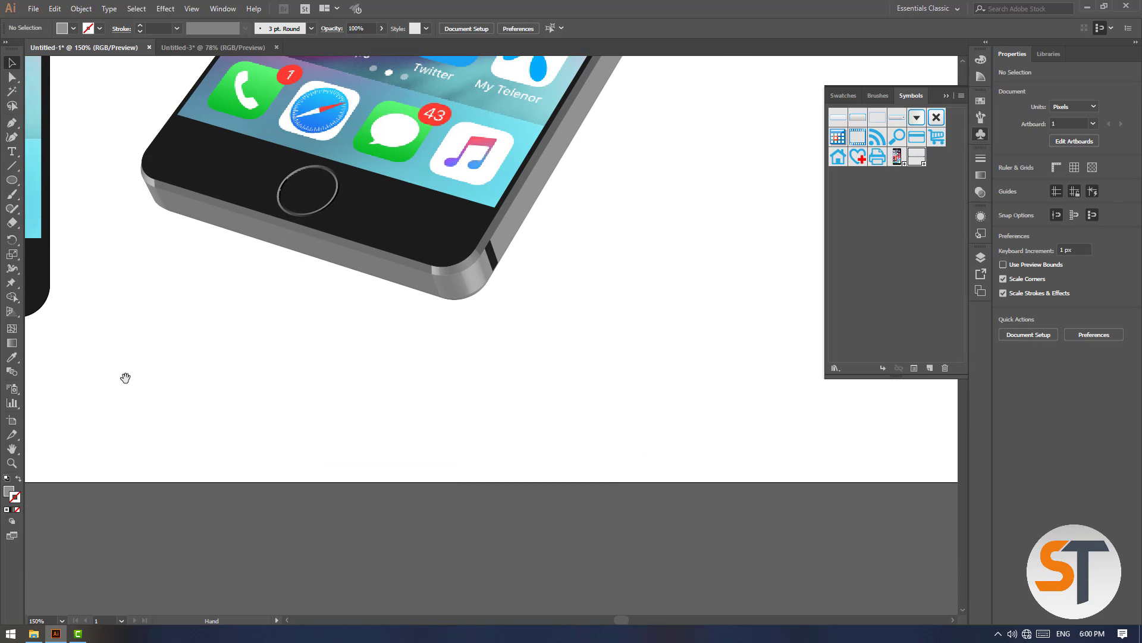
drag(12, 179, 38, 180)
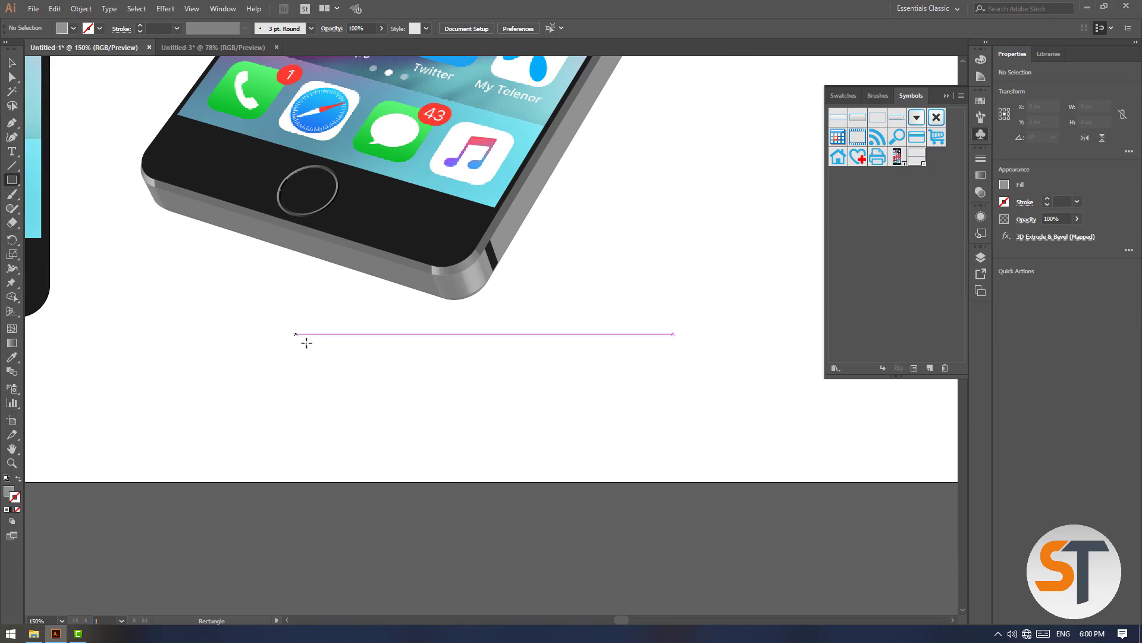
drag(316, 370, 716, 412)
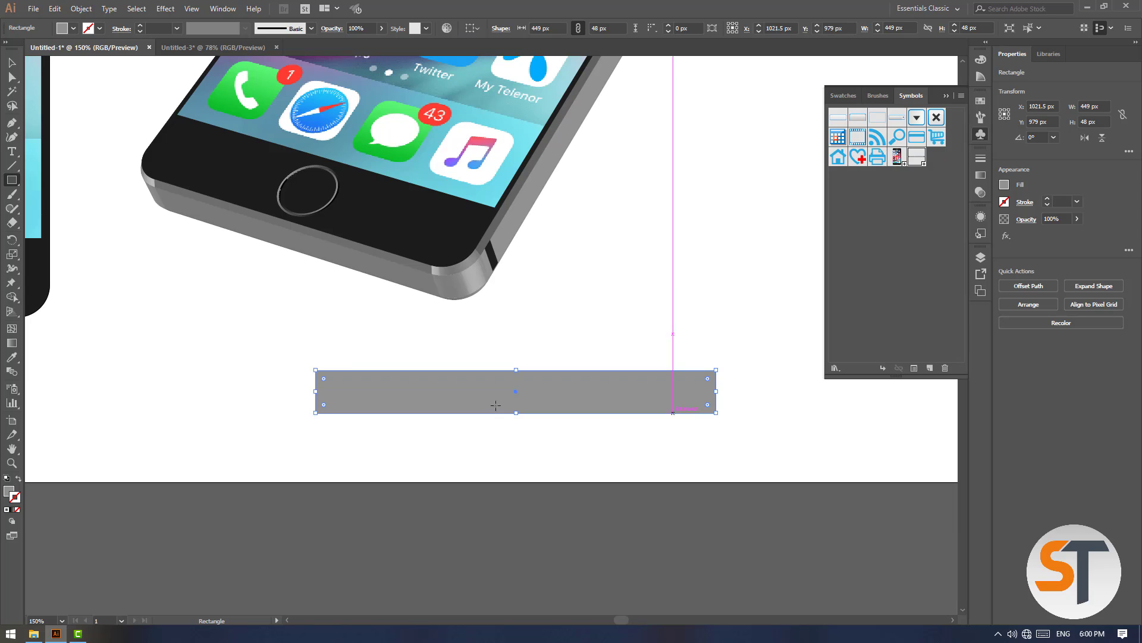
click(12, 63)
click(220, 344)
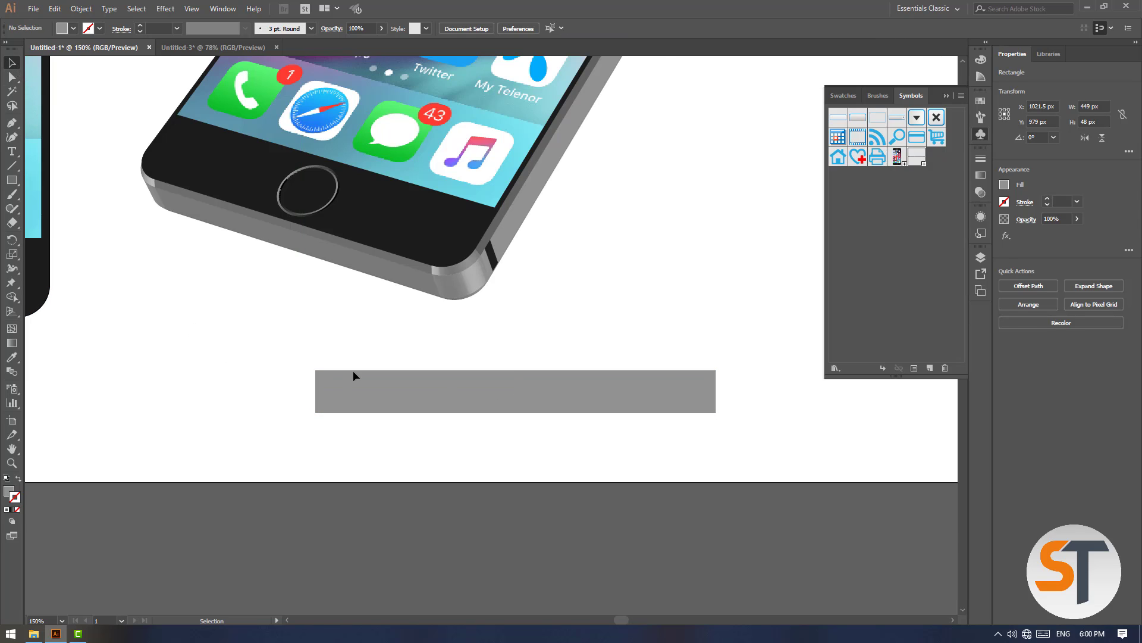
Step: Reposition the gray bar below the phone and resize it to about 470 × 52 px
mouse_move(418, 382)
mouse_down()
mouse_move(408, 321)
mouse_move(377, 282)
mouse_move(419, 397)
mouse_up()
drag(526, 387, 529, 393)
click(535, 357)
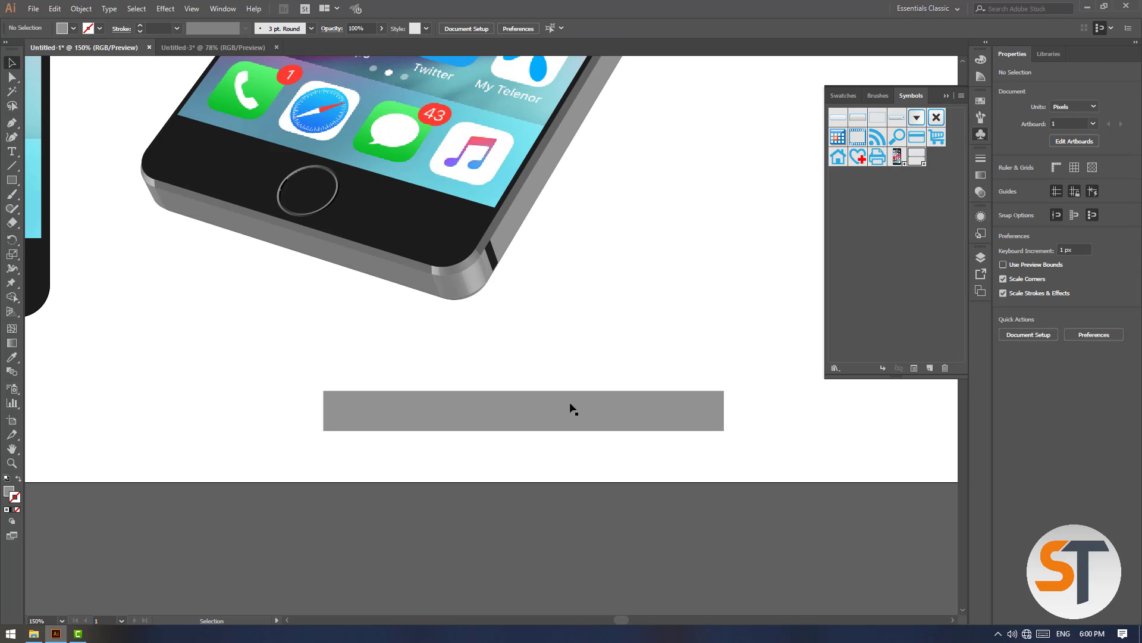
click(716, 415)
drag(724, 410, 768, 339)
drag(644, 416, 574, 421)
drag(699, 412, 671, 408)
click(623, 365)
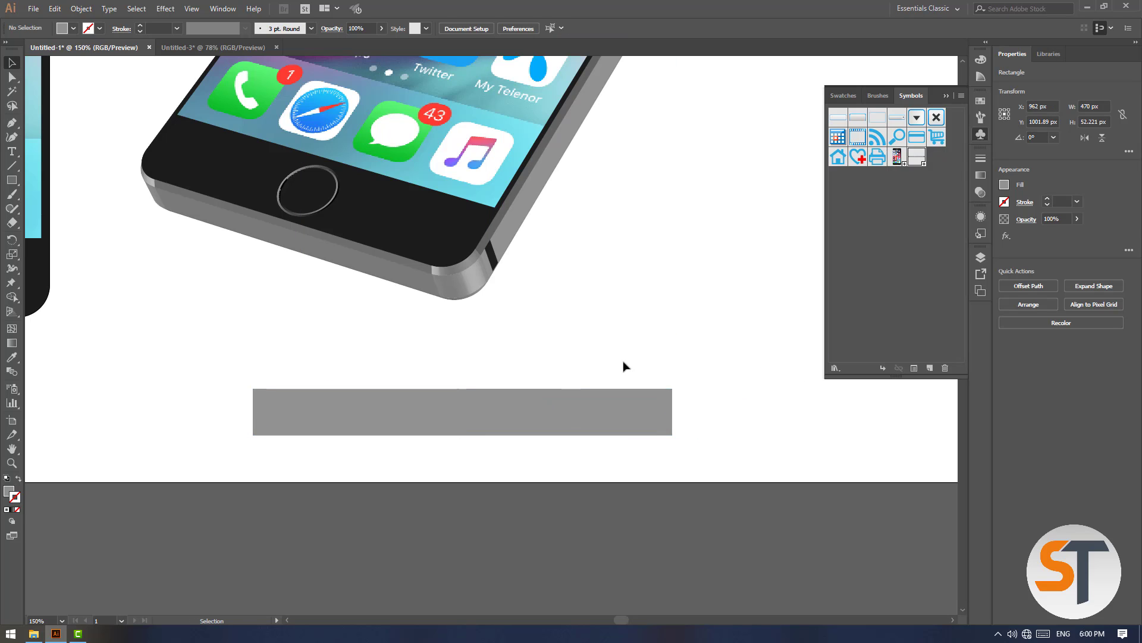
Step: Draw a circle about 29 × 29 px just above the right half of the gray bar
key(a)
key(ctrl+plus)
key(ctrl+plus)
drag(471, 498, 355, 406)
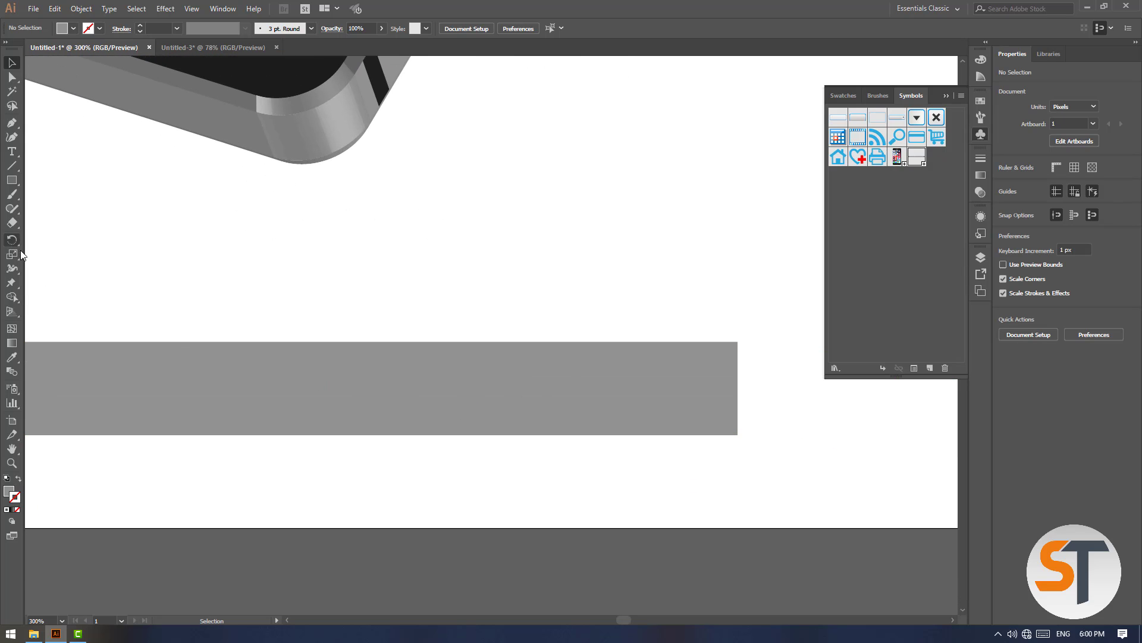
click(14, 184)
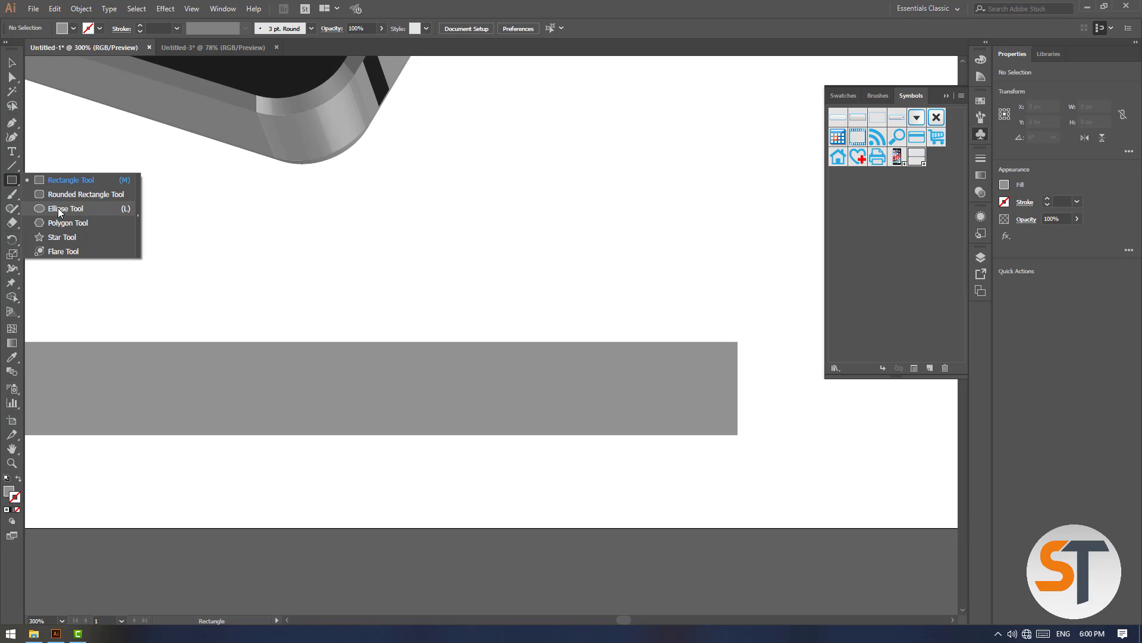
click(59, 208)
drag(439, 227, 506, 267)
click(12, 64)
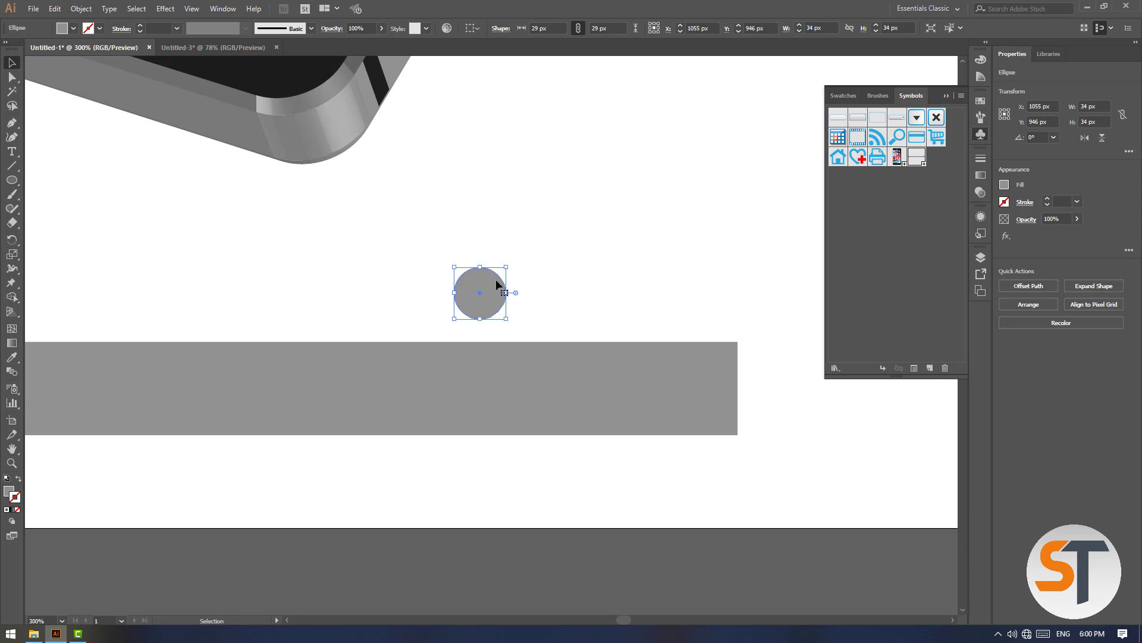
Step: Fill the circle with #212121 and give it a 1 pt stroke in #5E5E5E
double_click(8, 492)
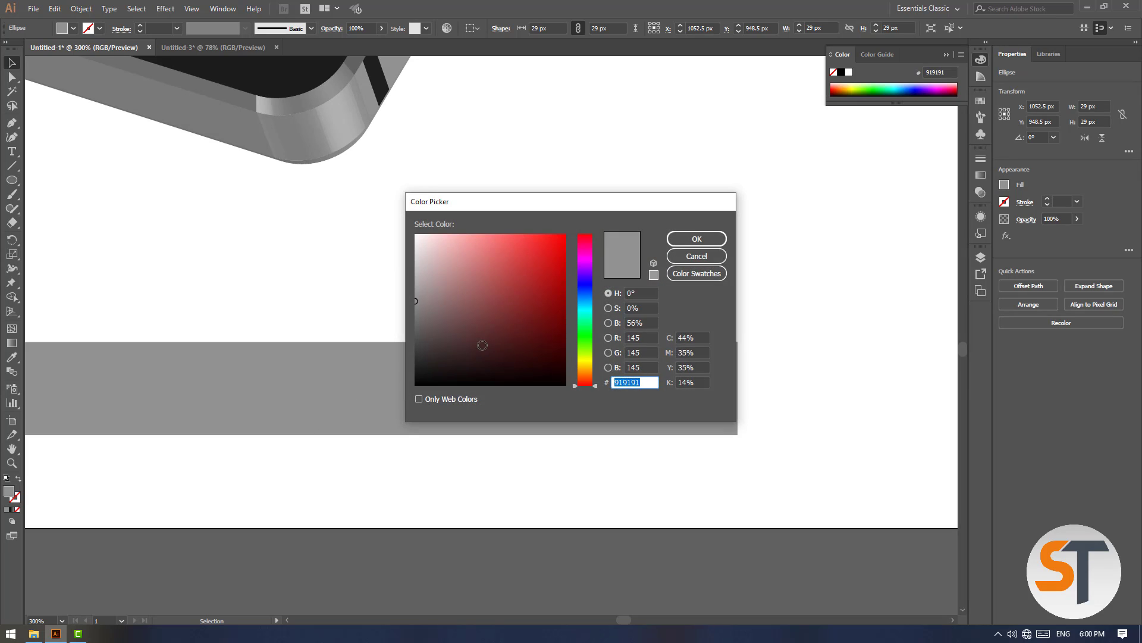
text(191919)
click(697, 239)
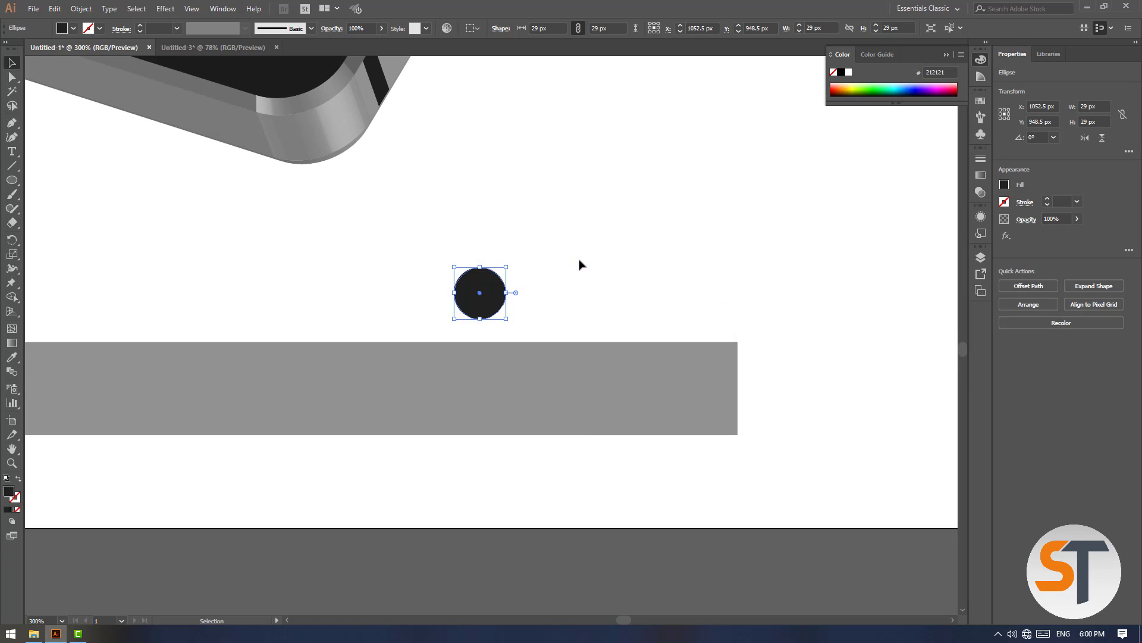
click(517, 286)
click(467, 309)
click(7, 510)
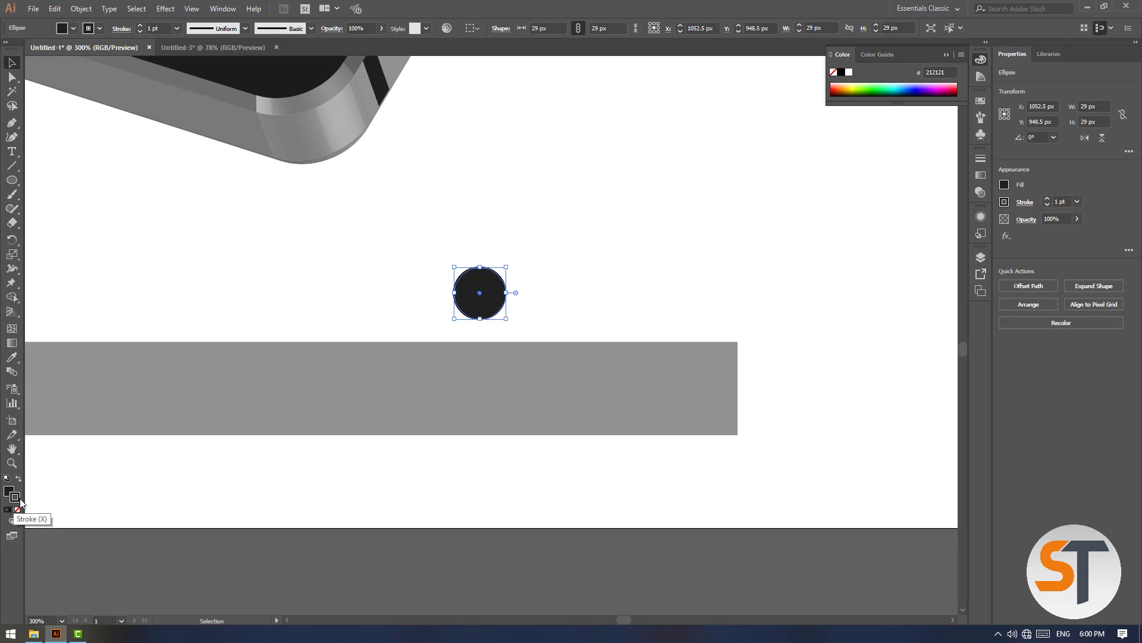
double_click(19, 498)
drag(422, 357, 415, 329)
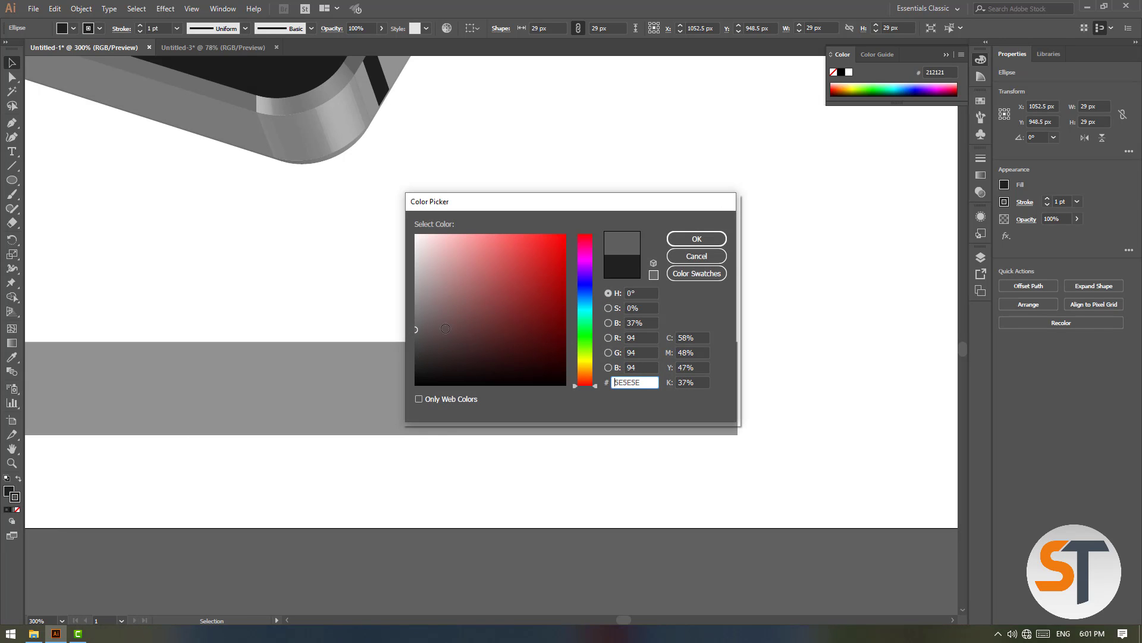
click(713, 242)
Step: Place the circle and a copy of it on the gray bar, and fill the left one with #3A3A3A
mouse_move(488, 281)
mouse_down()
mouse_move(643, 387)
mouse_move(634, 375)
mouse_move(516, 377)
mouse_up()
click(565, 329)
double_click(9, 492)
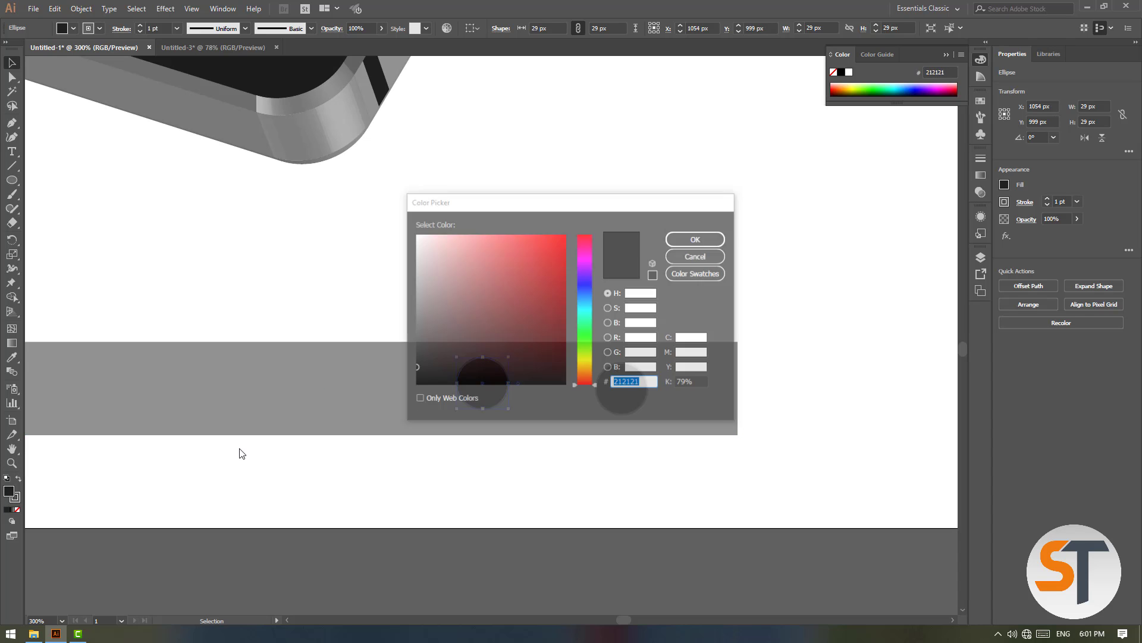
text(3A3A3A)
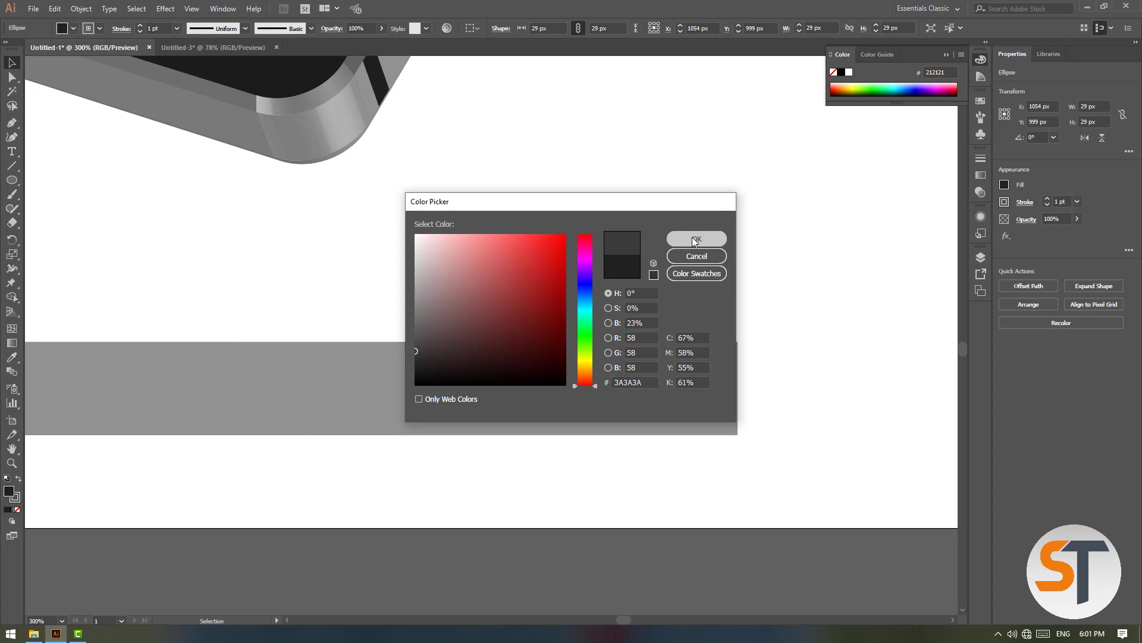
click(694, 239)
click(660, 199)
Step: Shrink the lighter left circle and enlarge the dark right circle to about 34 × 34 px
drag(517, 357, 545, 373)
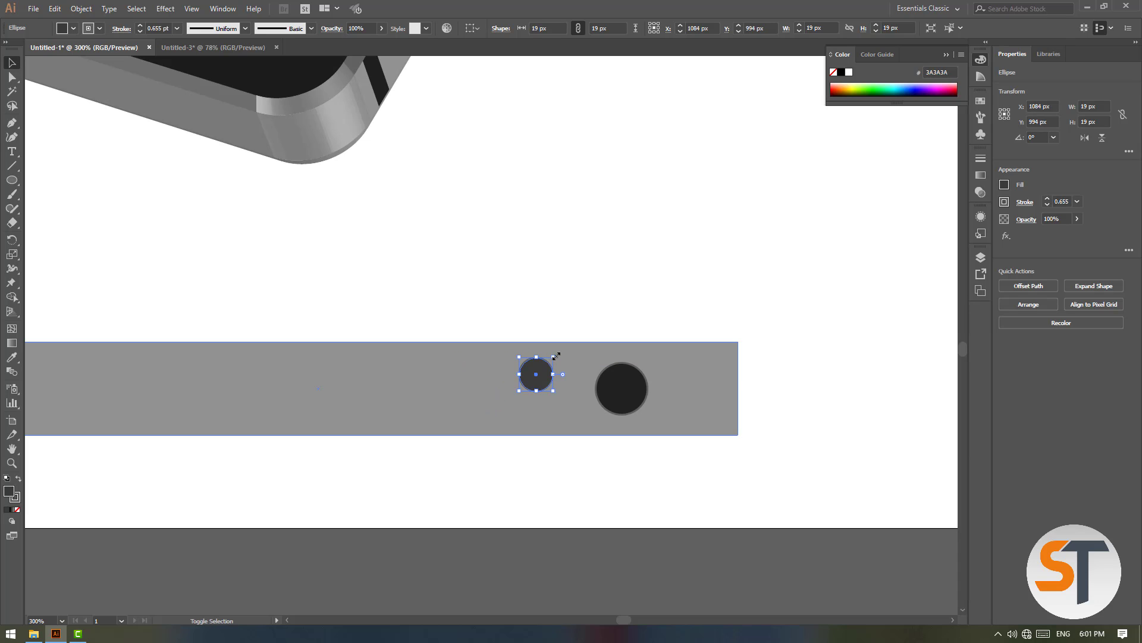
drag(648, 362, 612, 377)
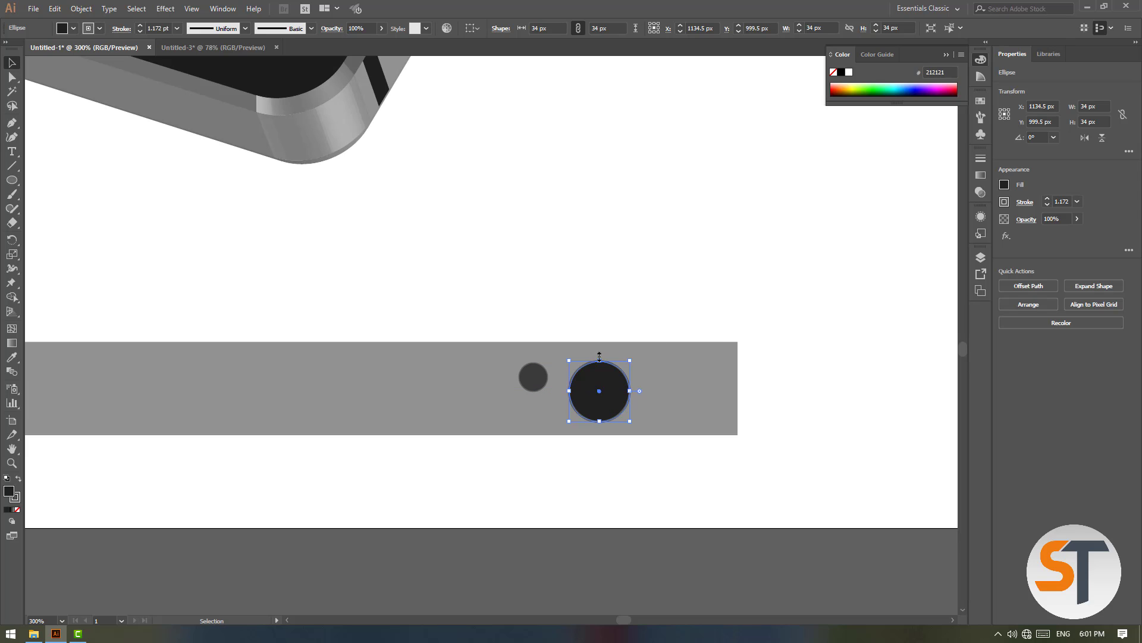
click(574, 318)
Step: Copy the small circle, about 14 × 14 px, below itself and repeat the pair leftward into two rows of four dots
drag(521, 370, 570, 366)
key(ctrl+=)
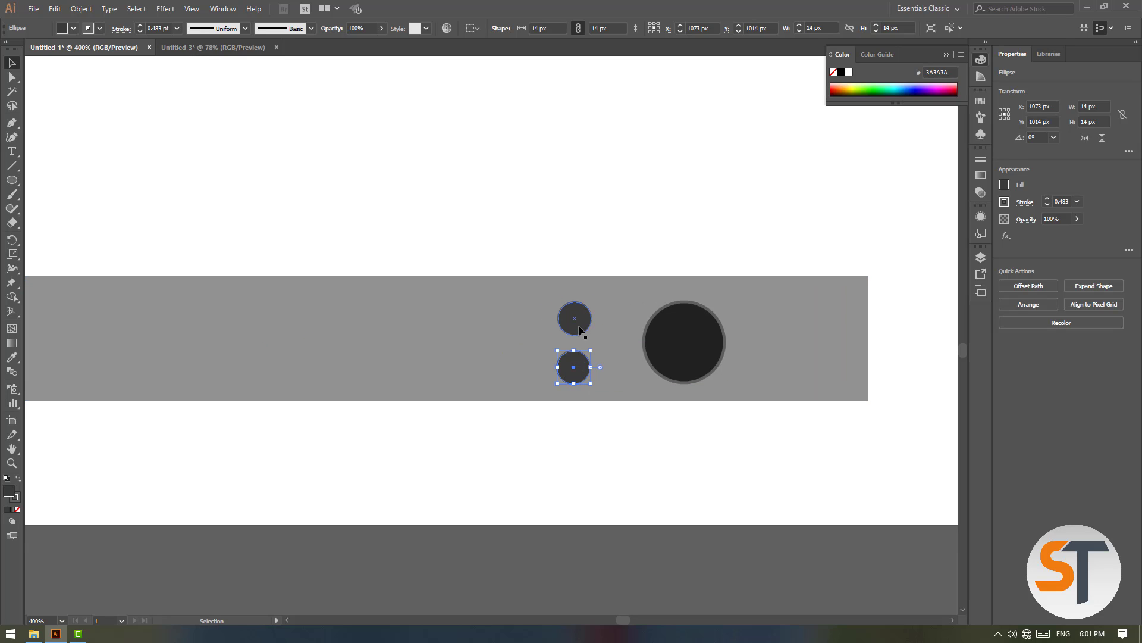
shift+click(577, 323)
drag(570, 323, 526, 322)
key(ctrl+d)
key(ctrl+d)
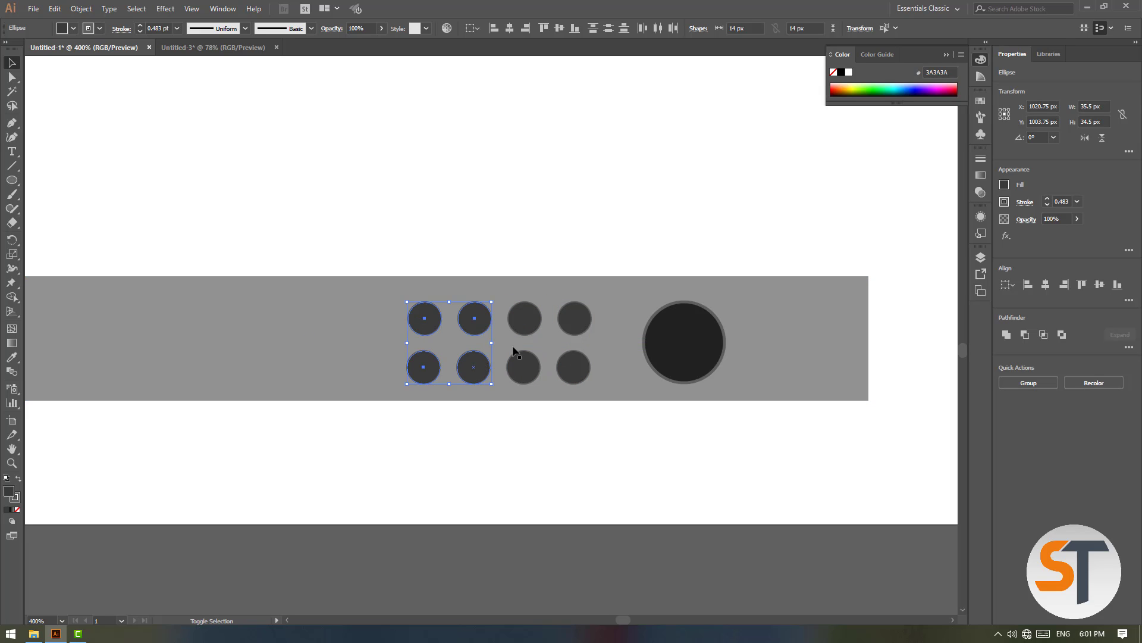
Step: Select all eight small dots on the gray bar and group them
shift+click(525, 323)
shift+click(570, 325)
shift+click(526, 365)
shift+click(575, 373)
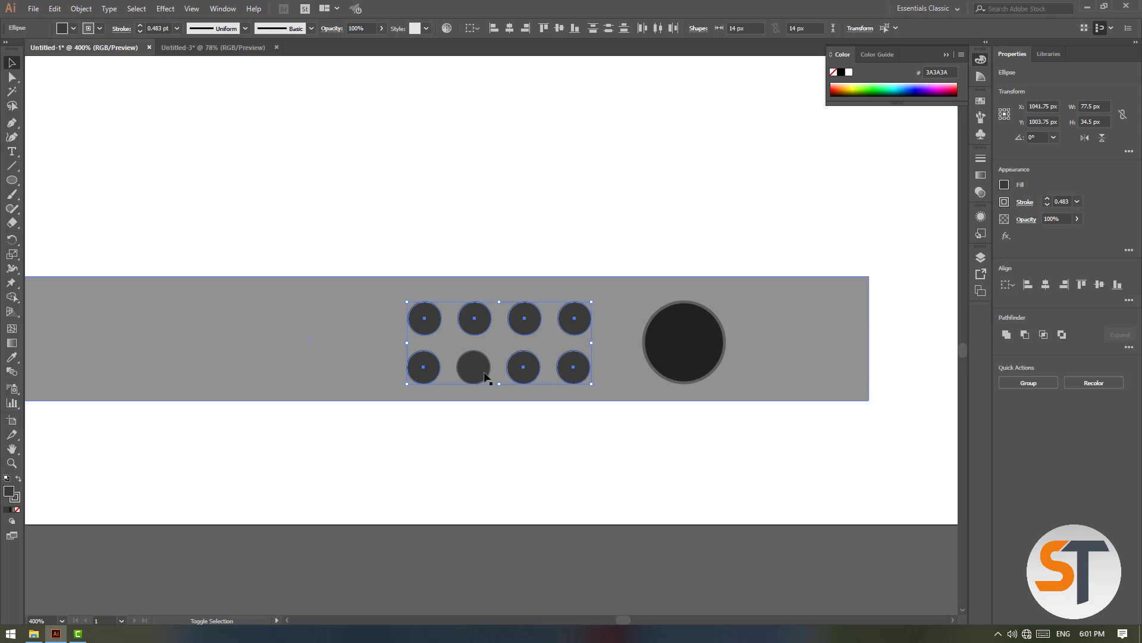
shift+click(485, 375)
key(ctrl+g)
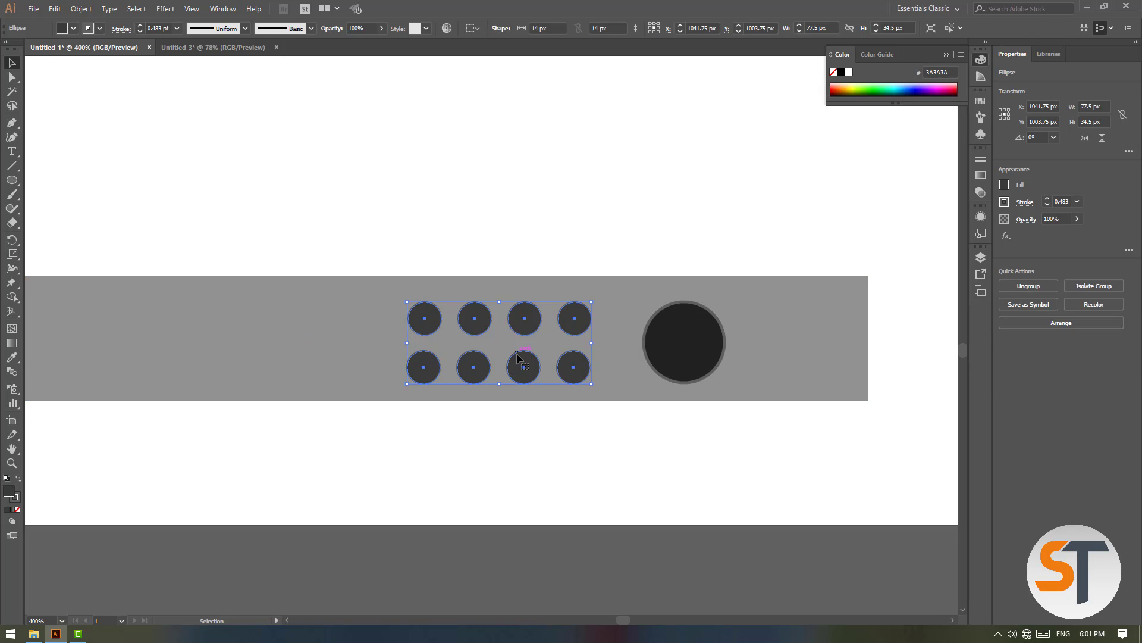
Step: Scale the grouped dots down to about 70.5 × 31.4 px
key(ctrl+minus)
key(ctrl+minus)
key(ctrl+minus)
key(ctrl+plus)
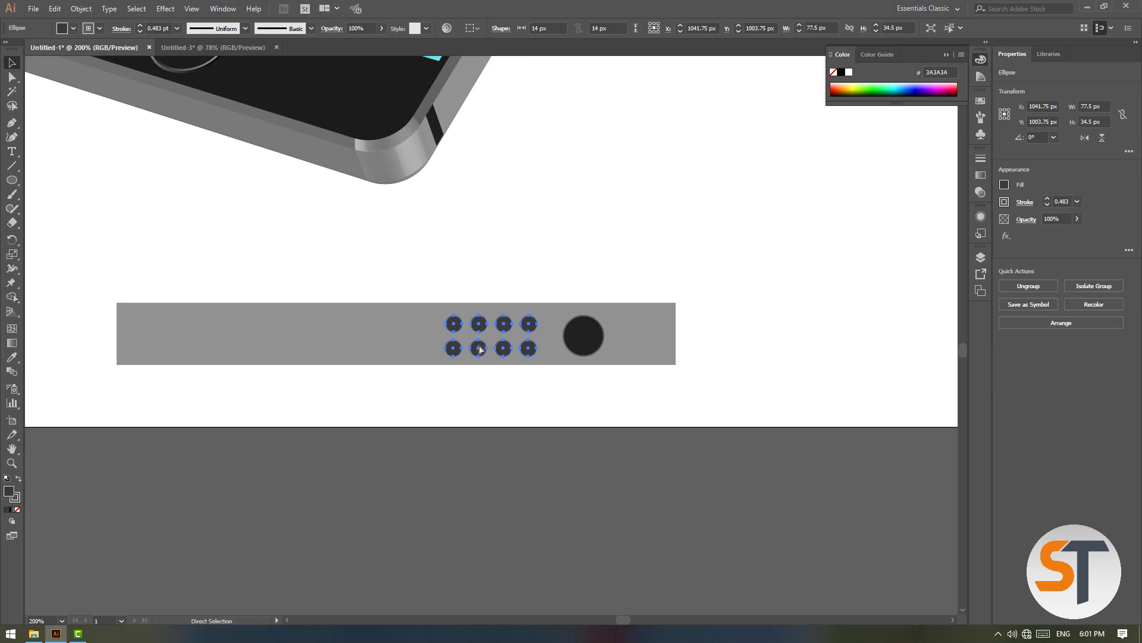
drag(444, 316, 453, 317)
key(ctrl+plus)
key(ctrl+plus)
key(ctrl+plus)
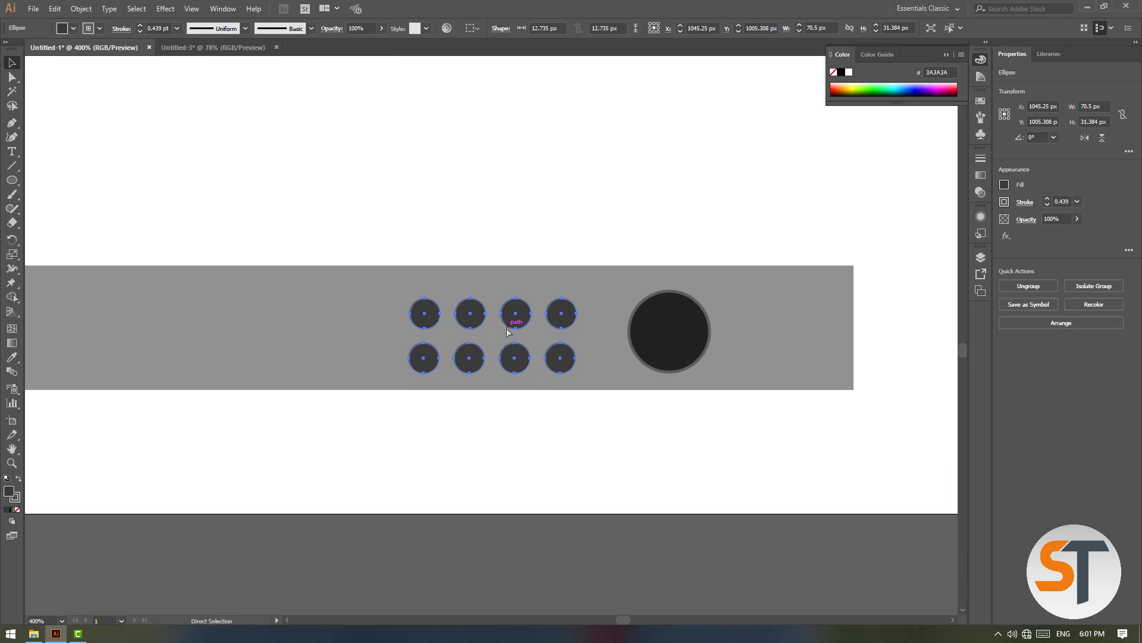
Step: Shrink the dot group to about 65 × 29 px and place a copy near the gray bar's left end
drag(384, 296, 262, 298)
drag(351, 317, 695, 319)
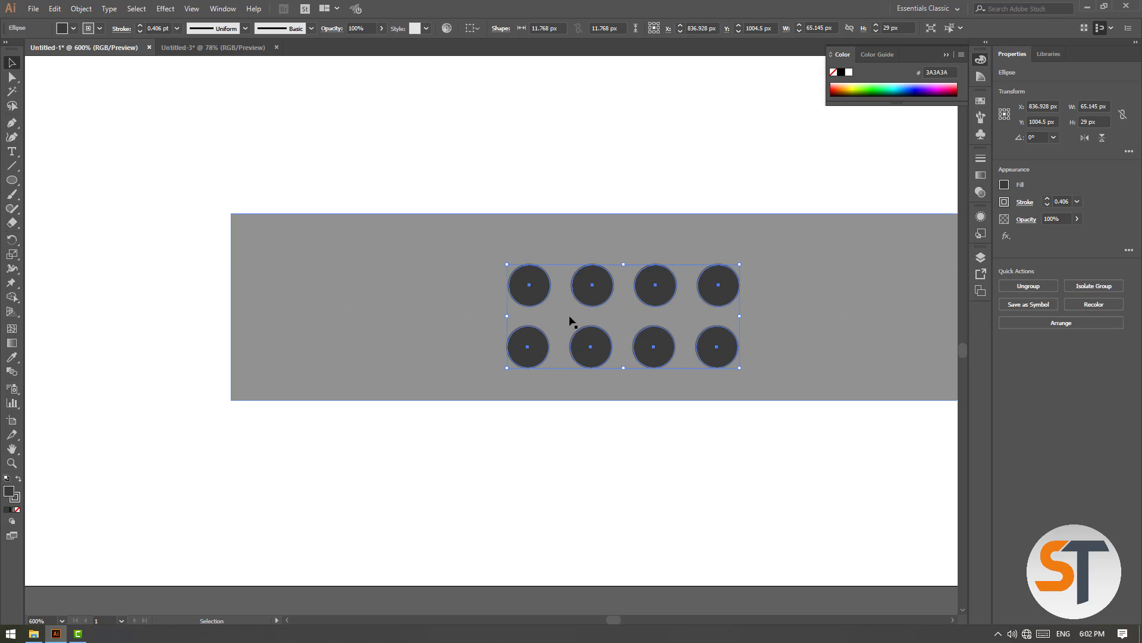
key(ctrl+minus)
key(ctrl+minus)
drag(537, 325, 435, 325)
Step: Align the two dot groups on the gray bar by their top edges
shift+click(806, 333)
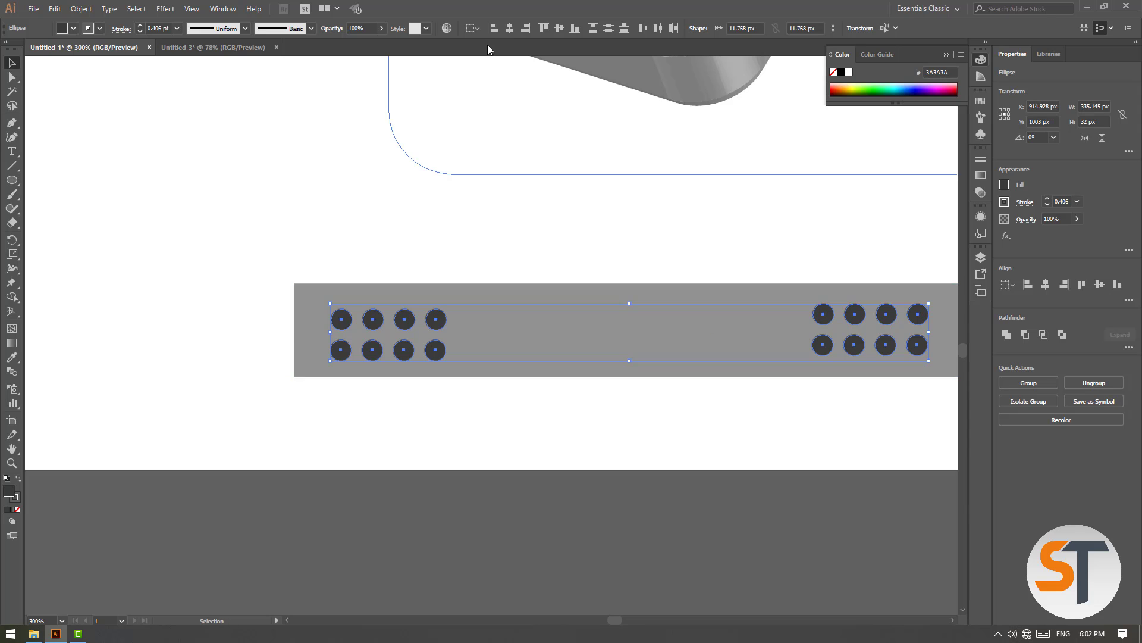
click(542, 28)
click(394, 234)
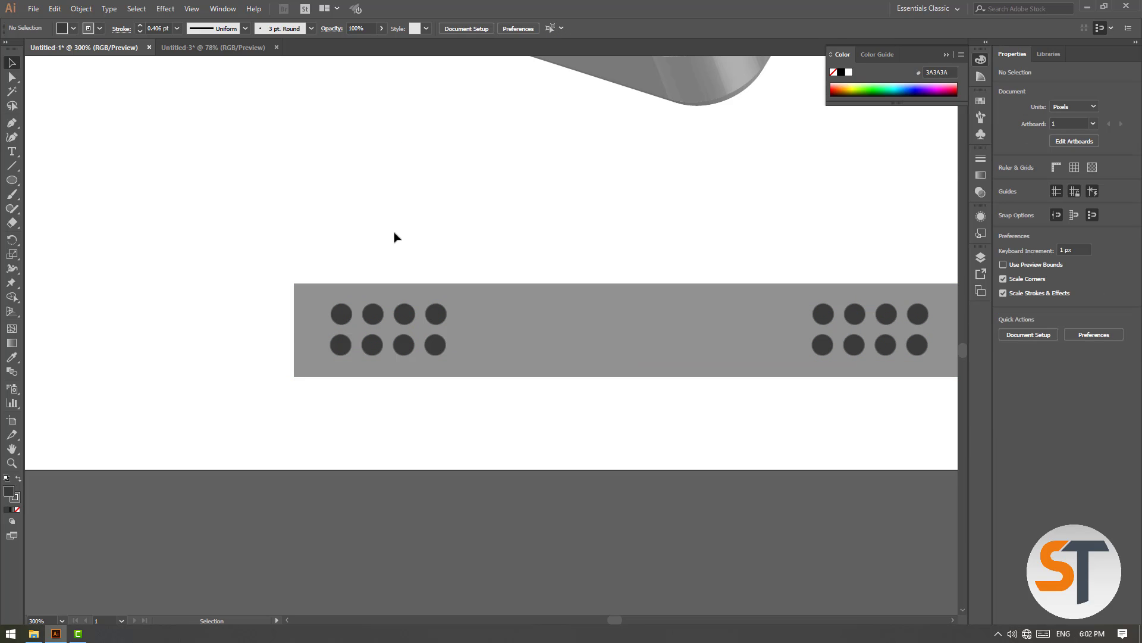
Step: Ungroup the eight dots at the gray bar's left end
click(437, 319)
right_click(437, 319)
click(470, 408)
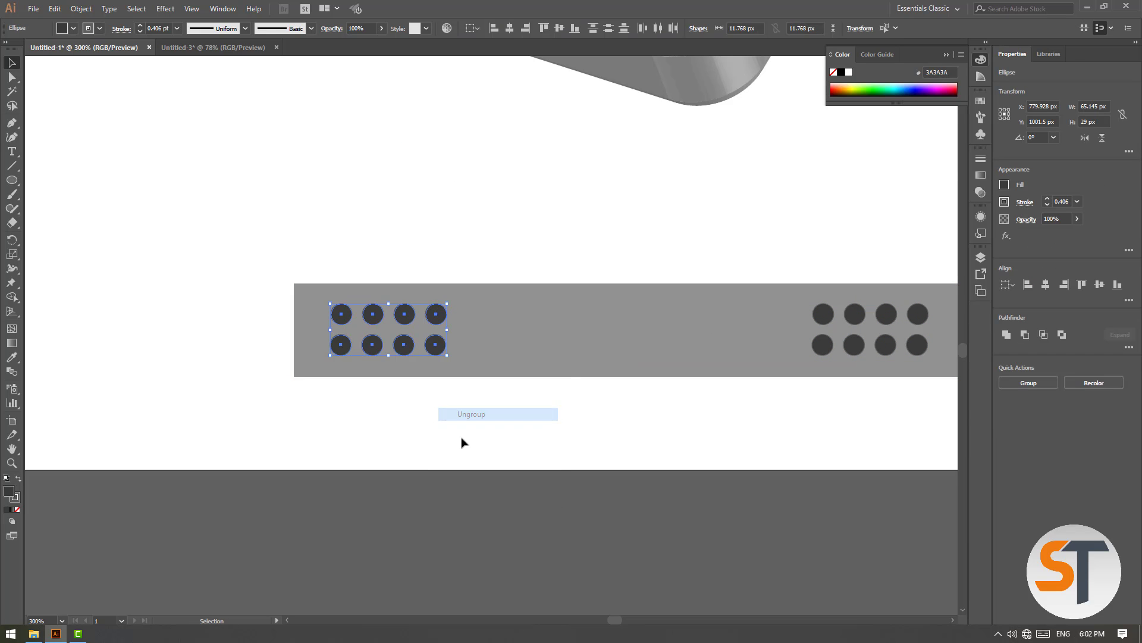
click(462, 441)
Step: Copy three columns of the left dots rightward to form two rows of seven dots
click(437, 317)
shift+click(436, 346)
shift+click(407, 318)
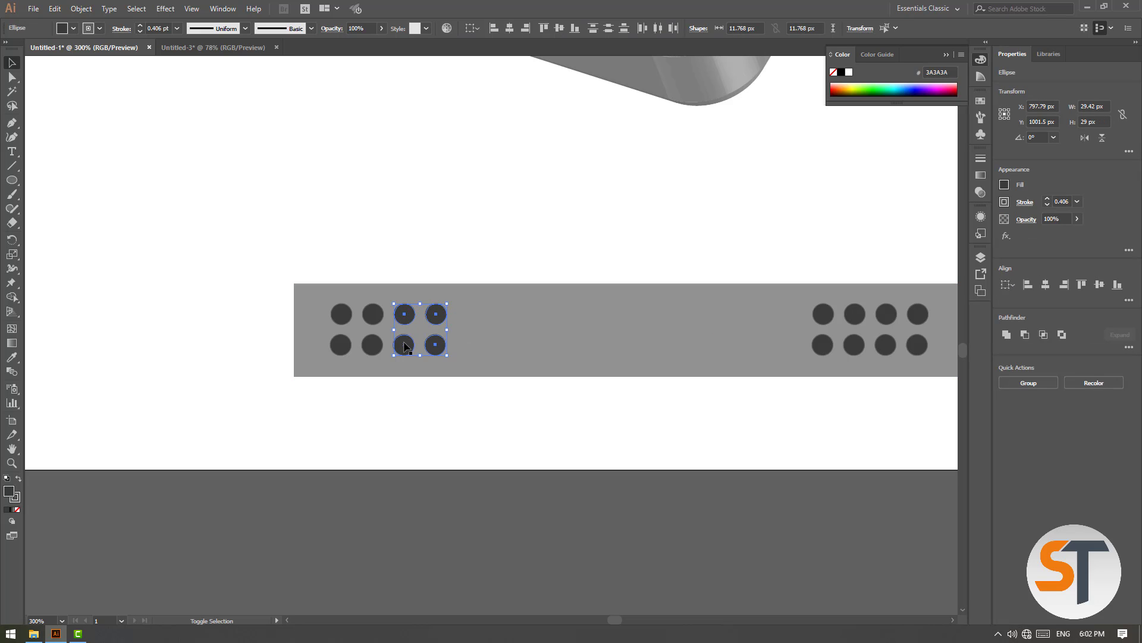
shift+click(404, 347)
shift+click(376, 317)
shift+click(372, 343)
drag(342, 319, 437, 320)
click(543, 326)
key(ctrl+minus)
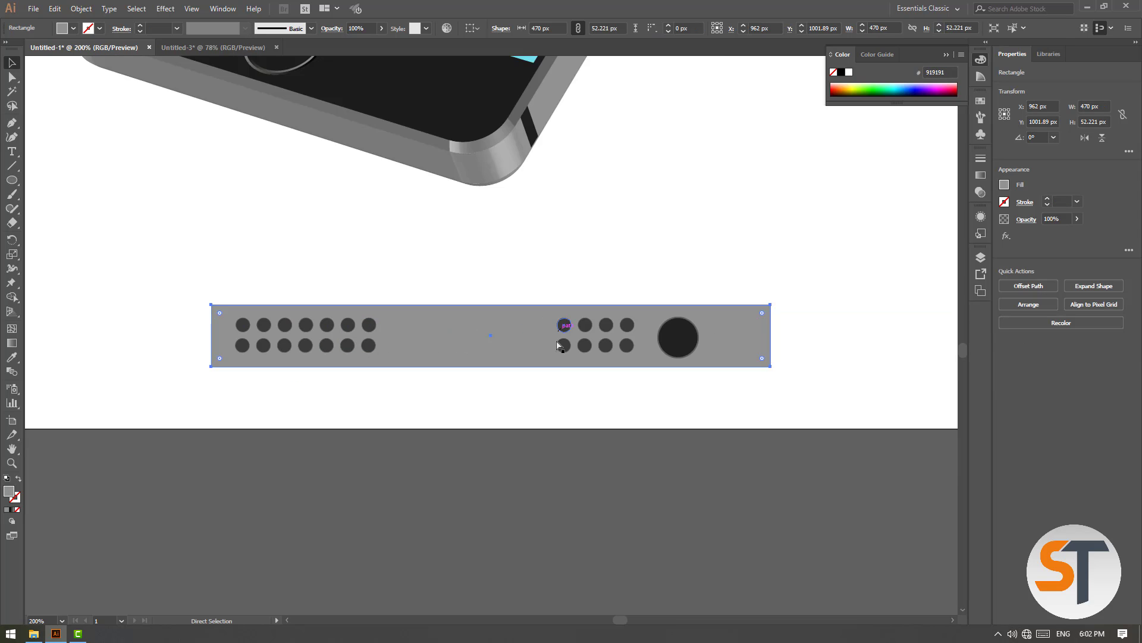
Step: Draw a rounded rectangle about 91 × 18 px and place it on the gray bar between the two dot clusters
key(ctrl+plus)
click(322, 446)
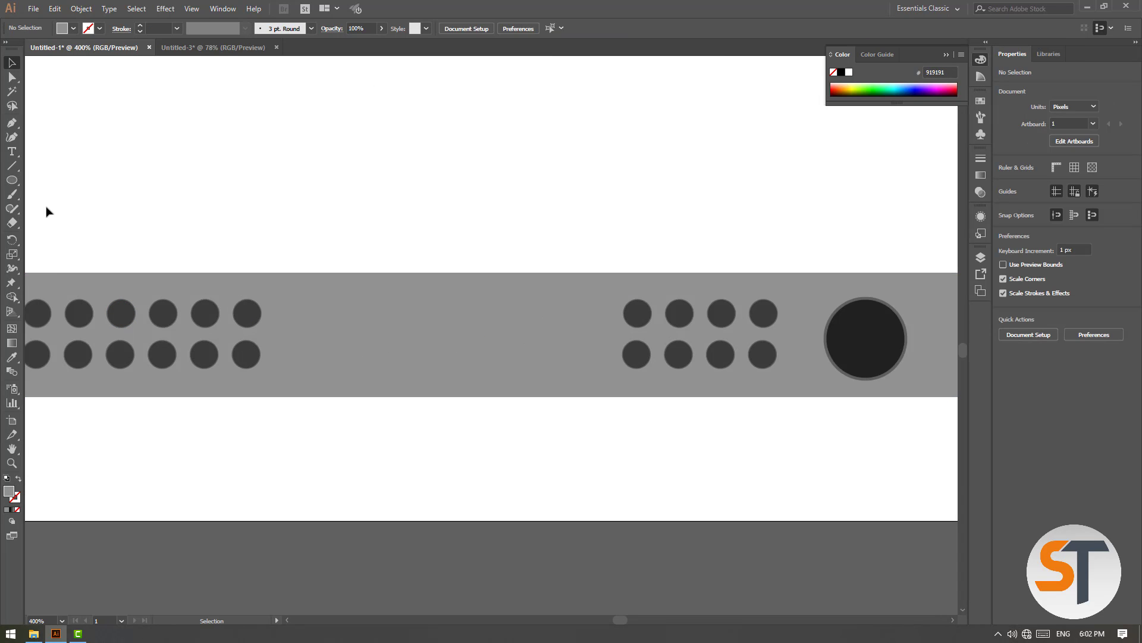
drag(13, 184, 60, 191)
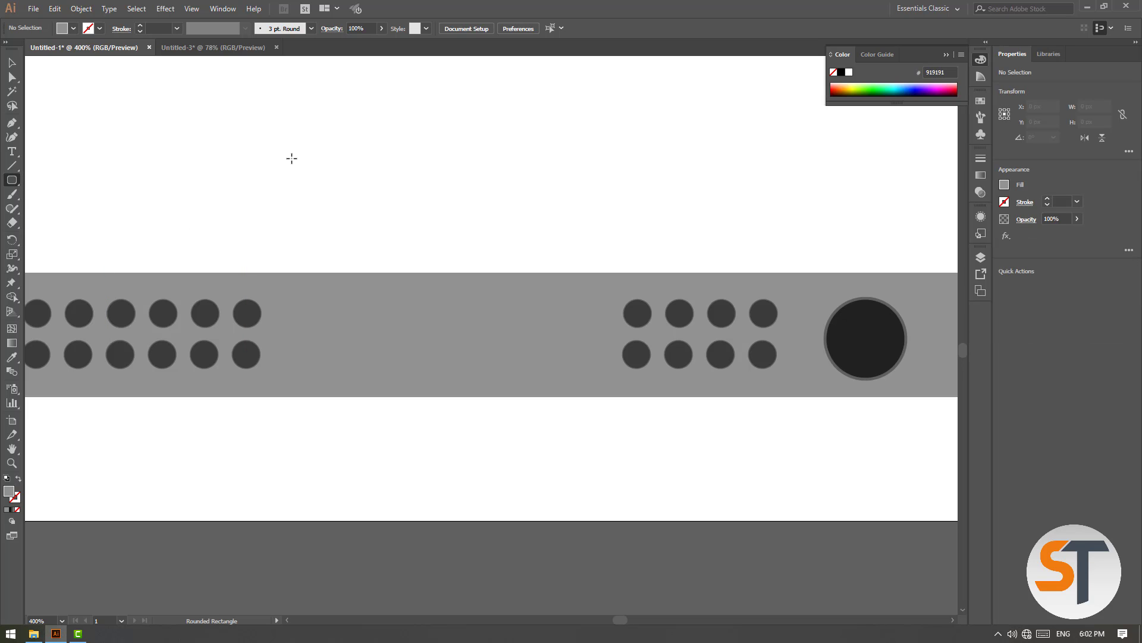
drag(291, 159, 506, 199)
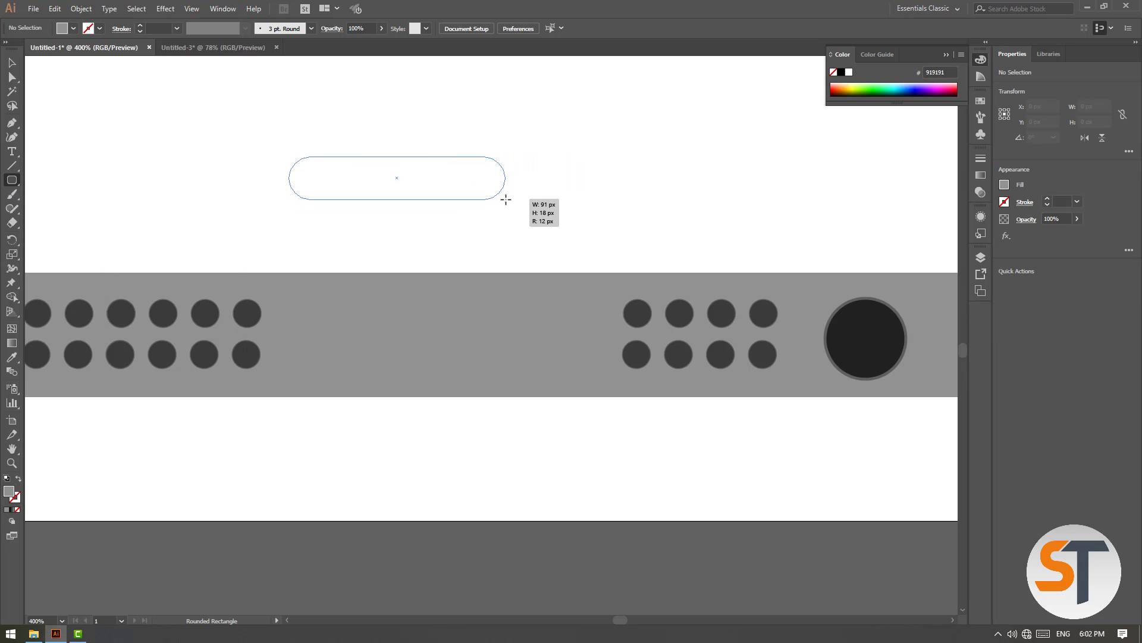
click(12, 63)
click(189, 167)
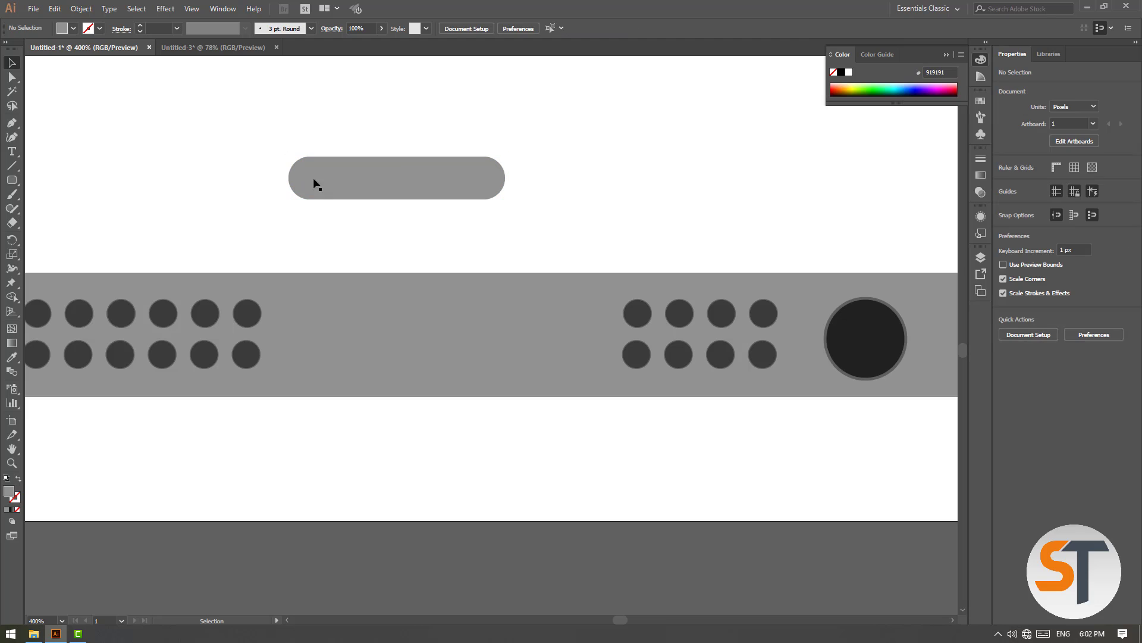
drag(376, 336, 375, 340)
click(438, 450)
Step: Give the rounded slot a dark fill of 3D3D3D and a light gray stroke of C6C4C4
click(363, 332)
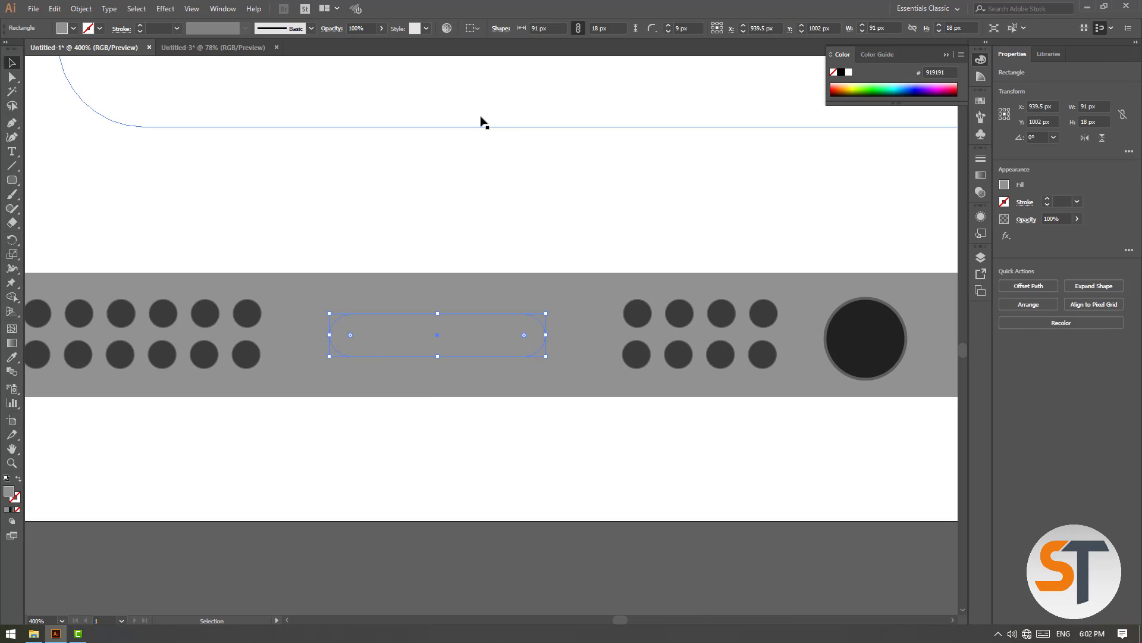
double_click(9, 491)
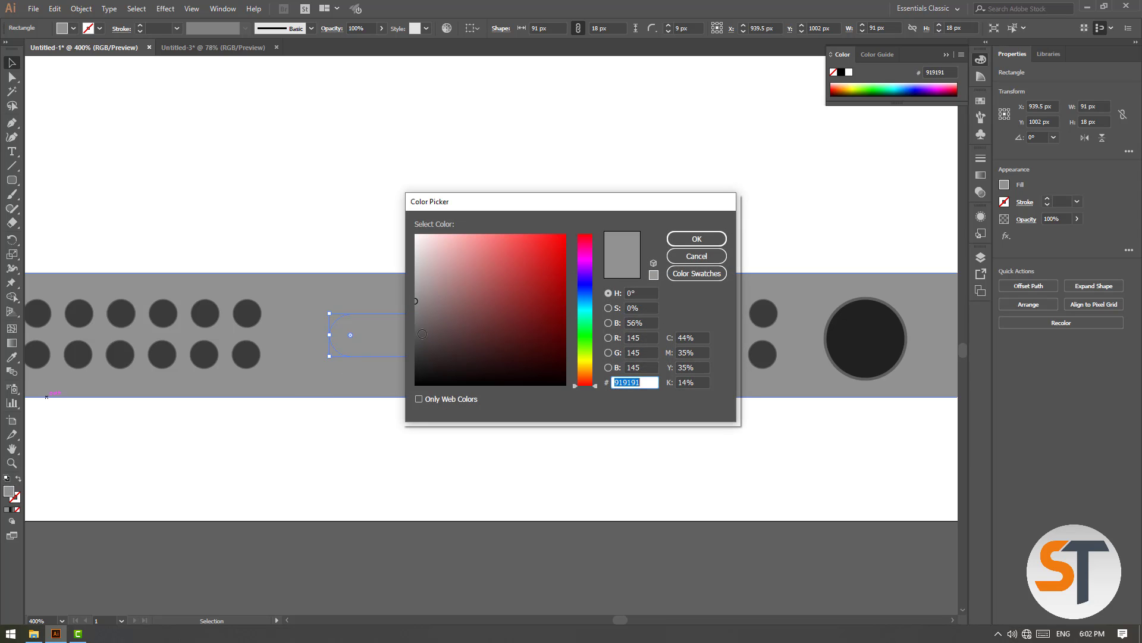
drag(430, 349, 400, 355)
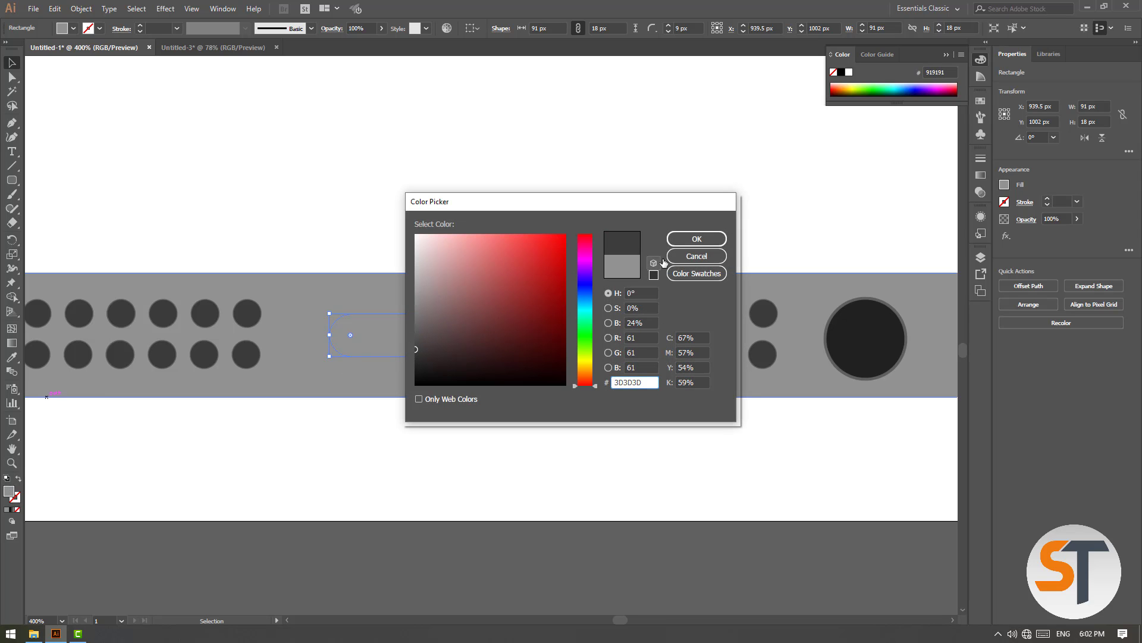
key(Return)
double_click(18, 500)
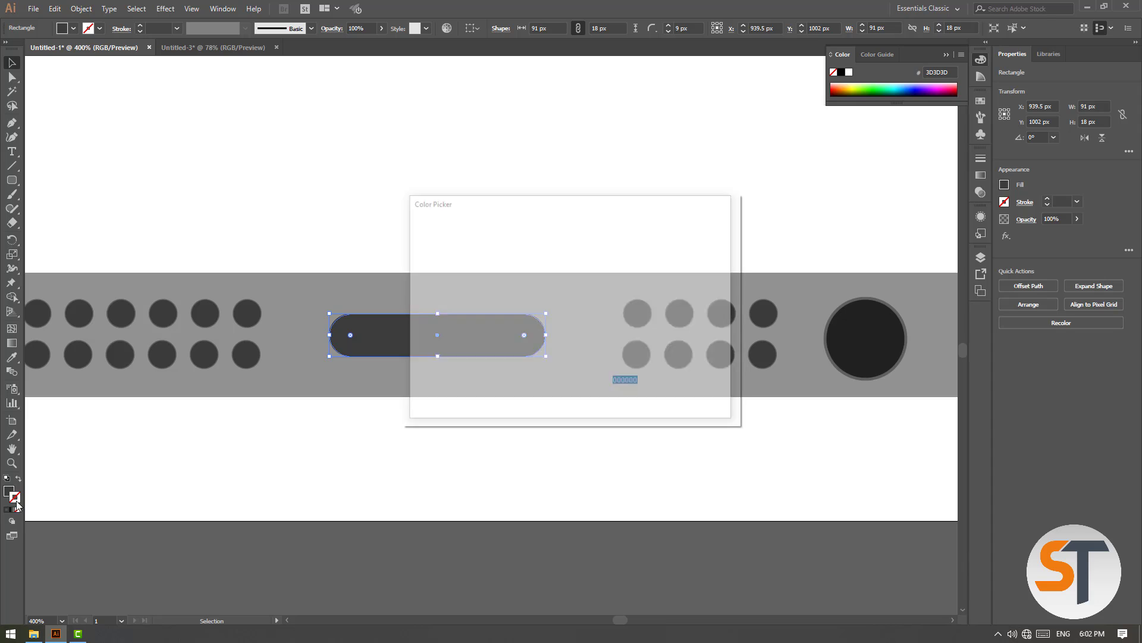
drag(421, 282, 417, 270)
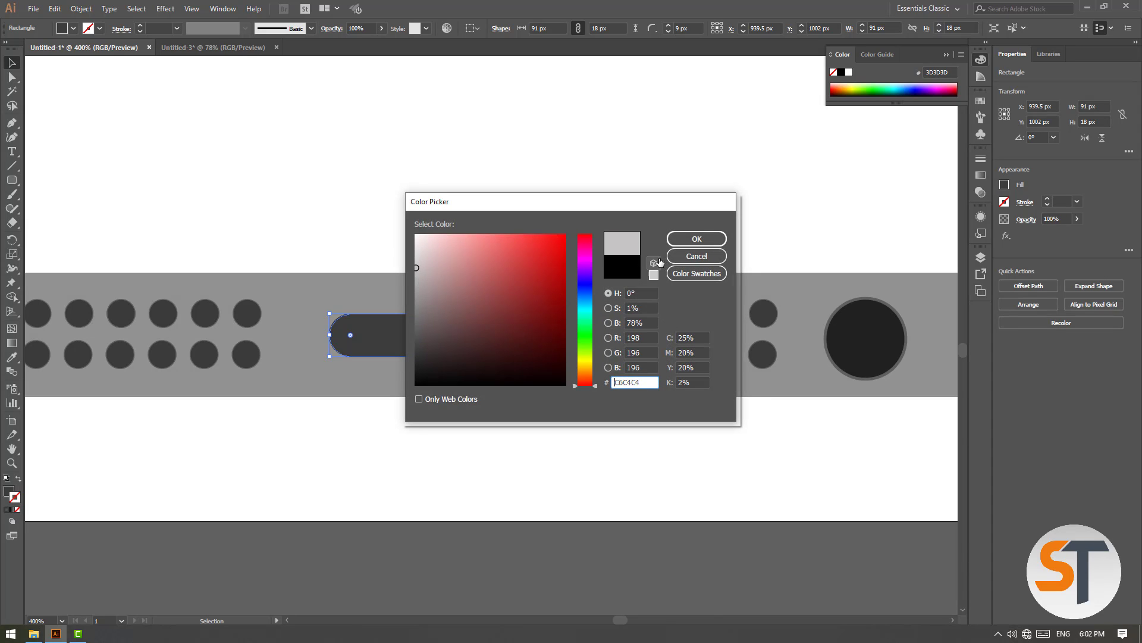
click(697, 239)
click(510, 446)
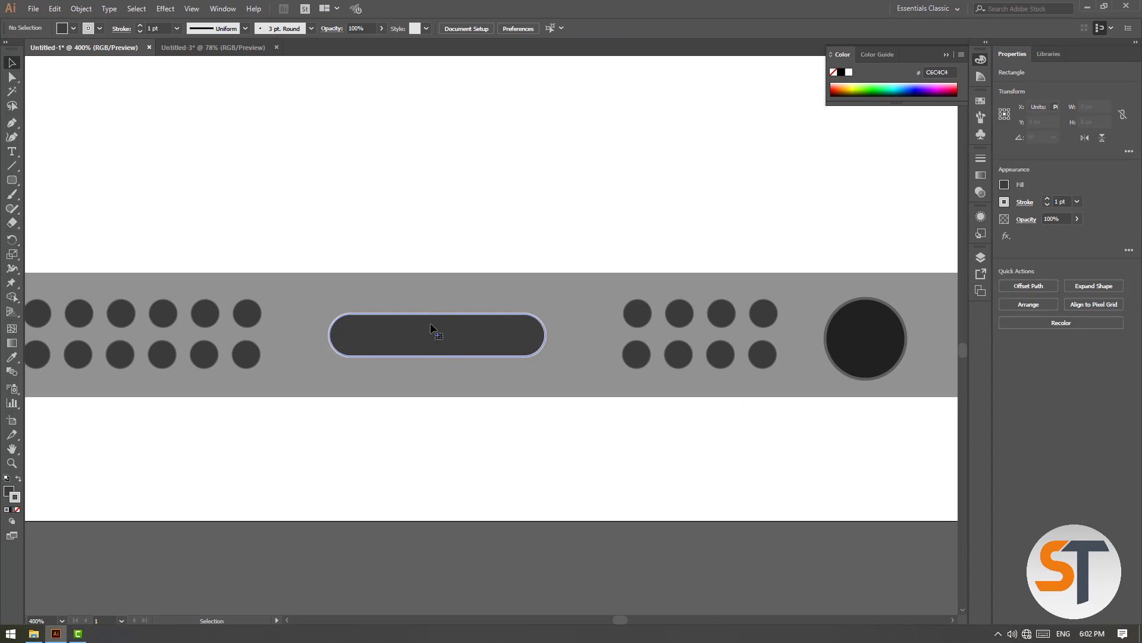
Step: Scale the rounded slot down slightly between the two dot clusters
click(432, 329)
drag(543, 312, 475, 347)
click(500, 416)
click(510, 434)
Step: Shift the gray bar slightly left behind its details and group all the bottom-edge artwork
key(ctrl+minus)
key(ctrl+minus)
key(ctrl+minus)
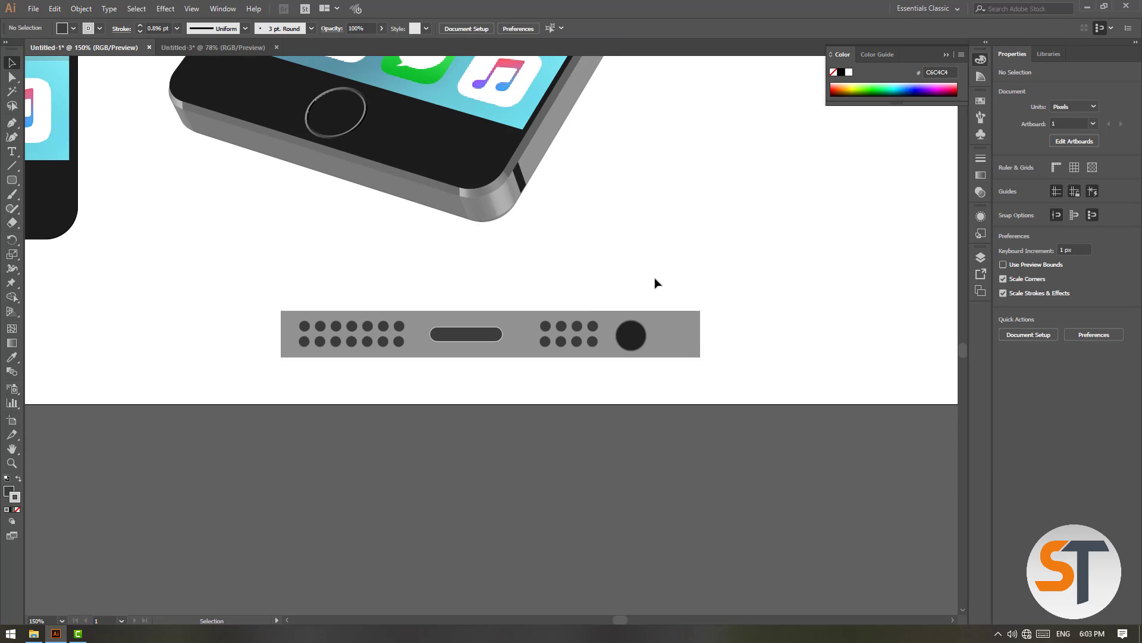
drag(677, 325, 668, 325)
drag(747, 278, 226, 391)
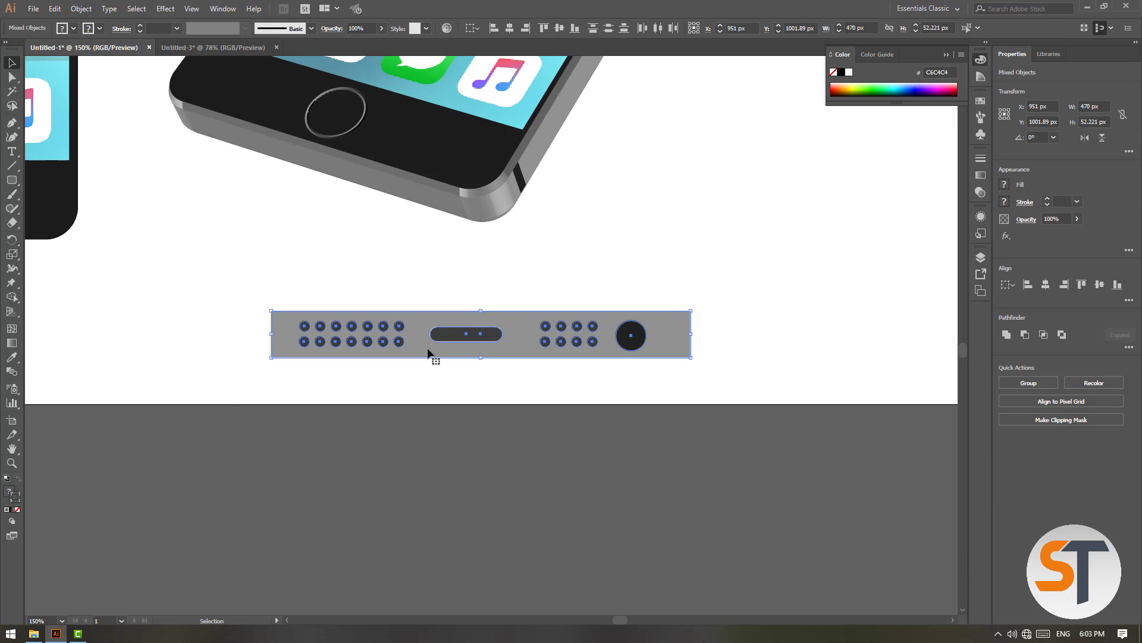
key(ctrl+g)
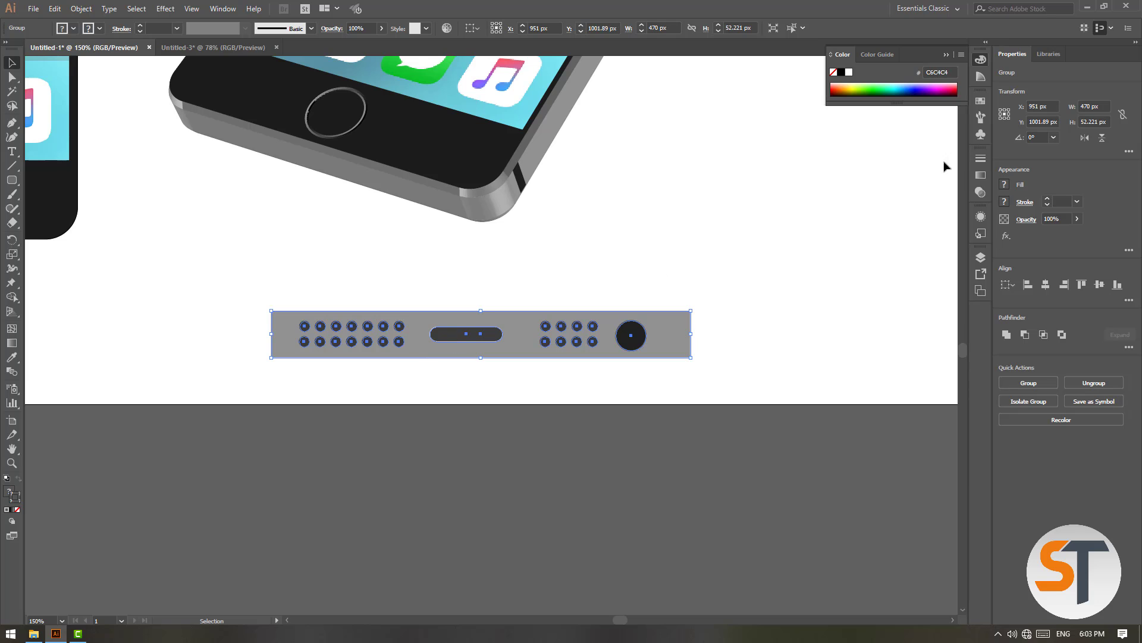
Step: Save the bottom-edge group as a symbol named New Symbol and delete its artwork from the artboard
click(980, 132)
drag(522, 336, 863, 246)
click(561, 419)
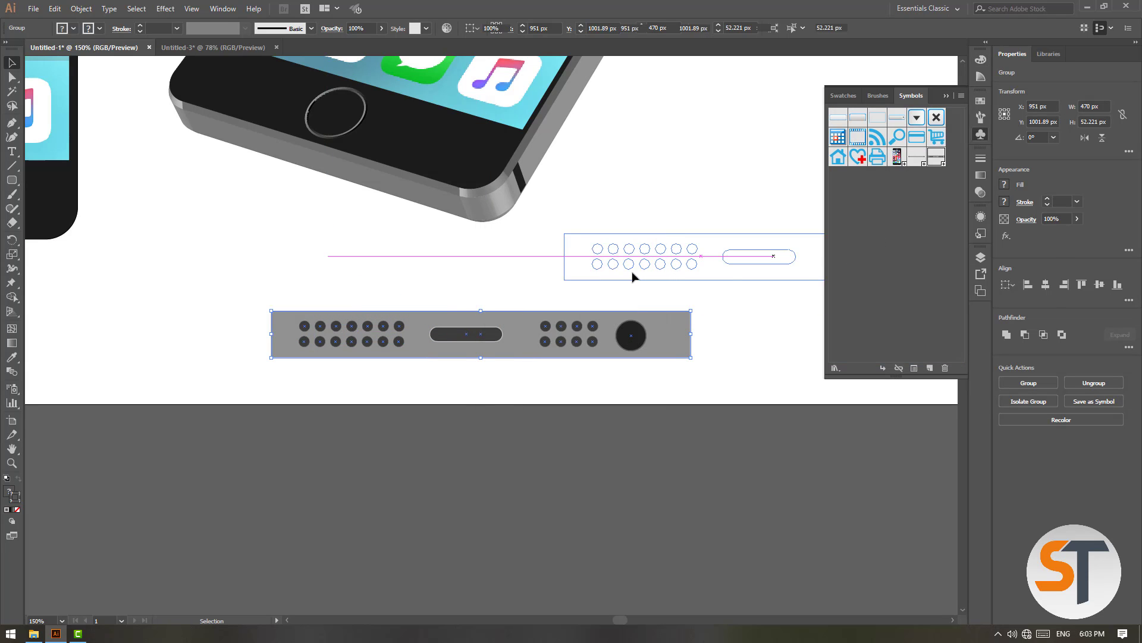
click(708, 262)
click(675, 331)
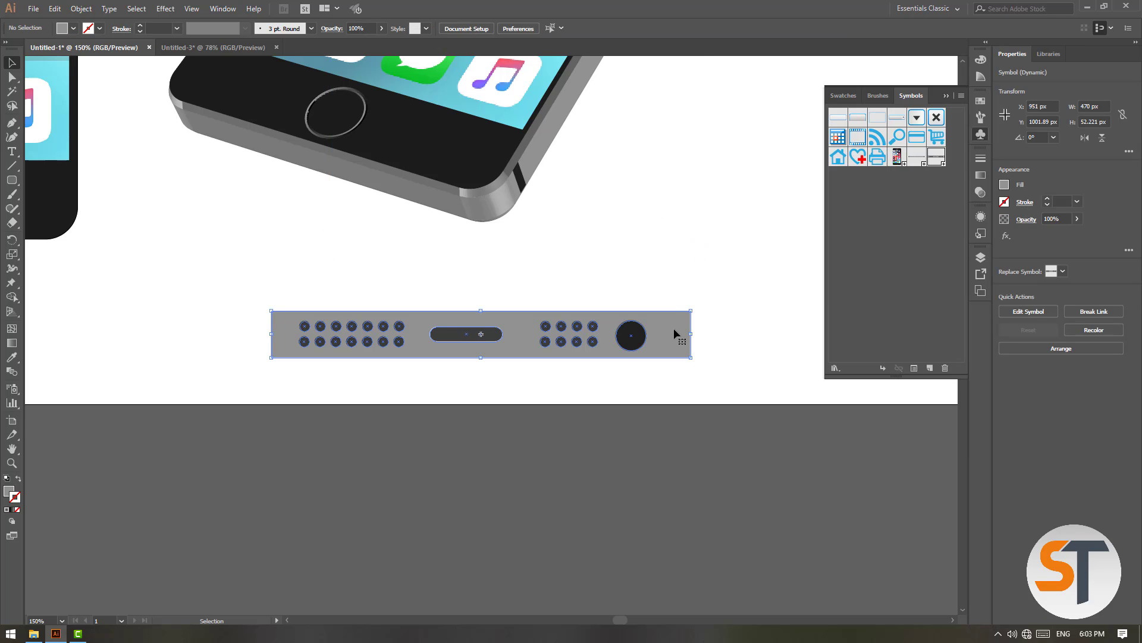
key(Delete)
Step: Open the tilted phone's 3D Extrude & Bevel settings and turn on the preview
key(ctrl+0)
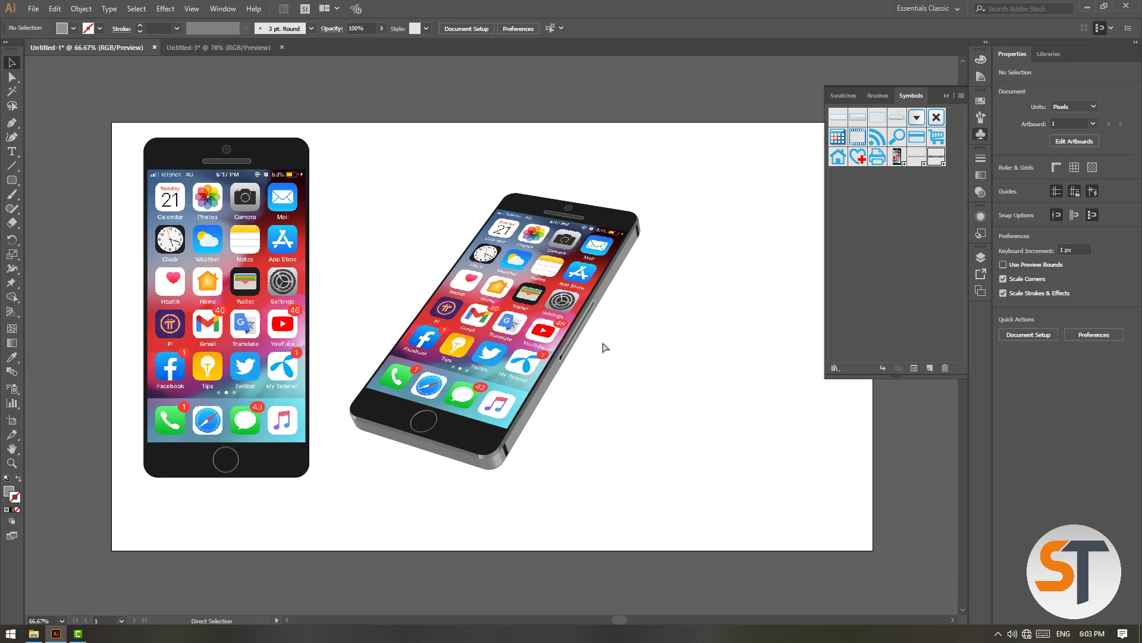
key(ctrl+plus)
key(ctrl+plus)
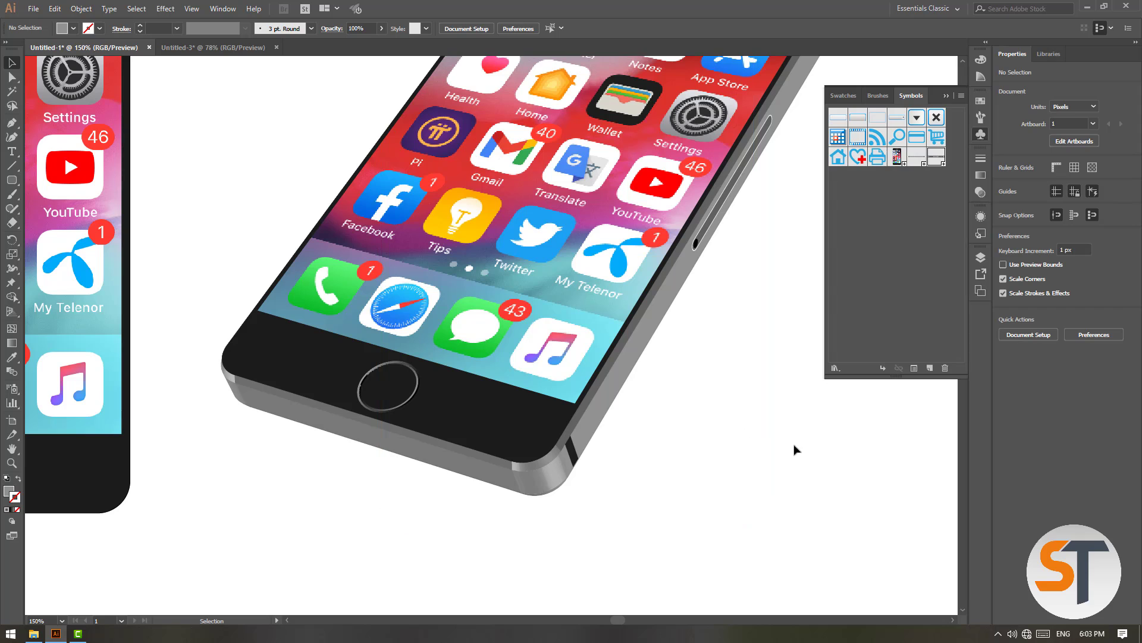
click(548, 429)
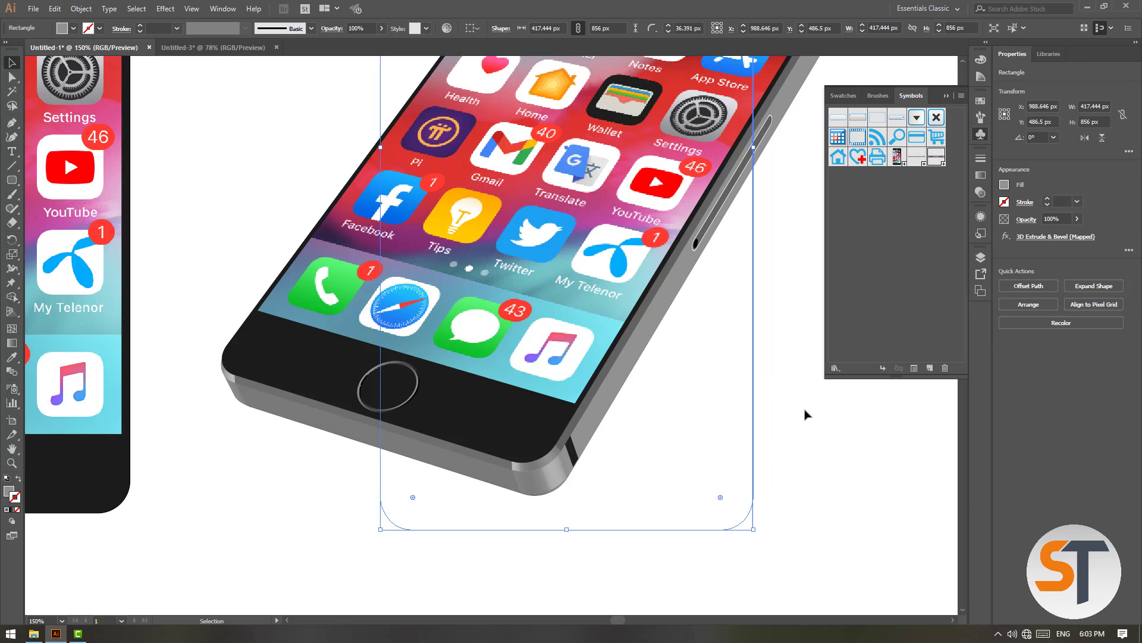
click(1047, 236)
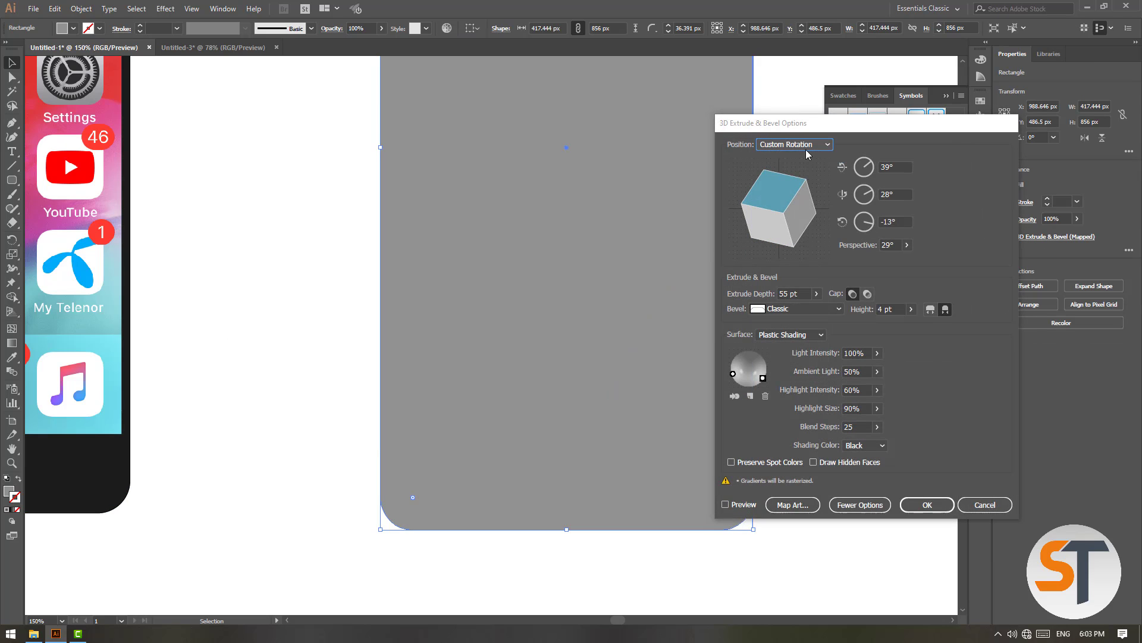
click(792, 504)
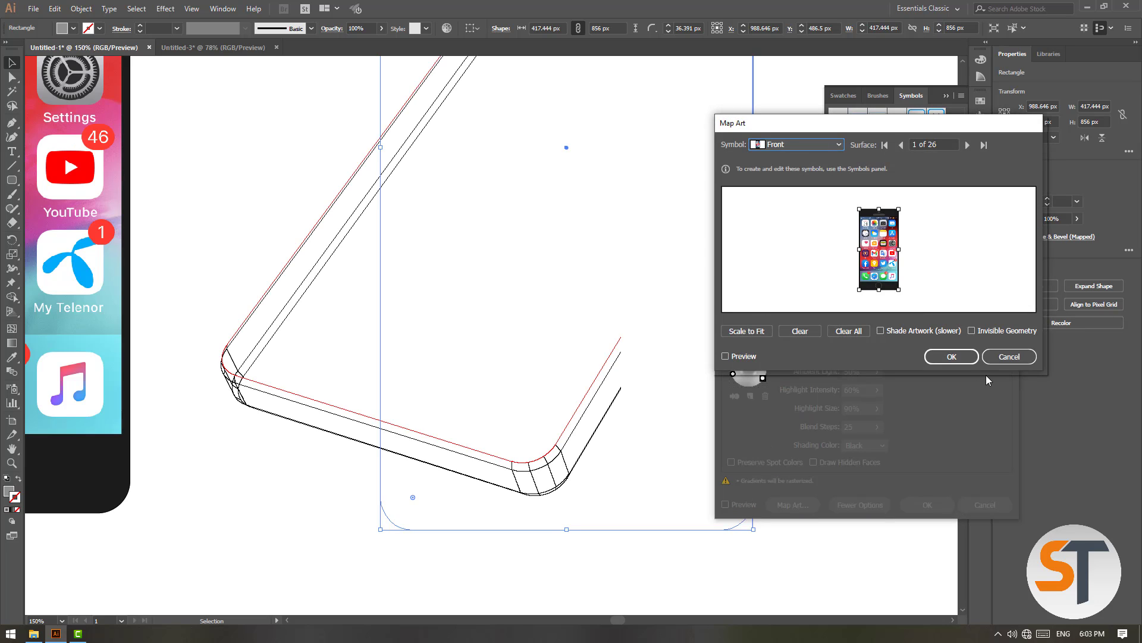
key(Return)
click(744, 504)
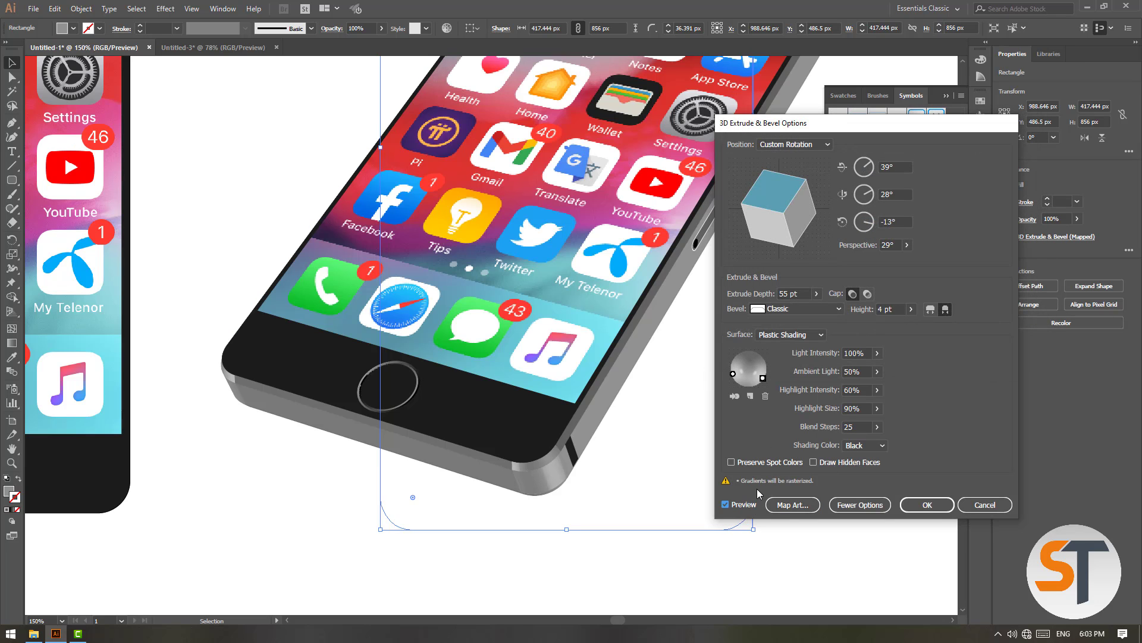
Step: Map New Symbol onto the phone's bottom edge, surface 14 of 26, and scale it to fit
click(808, 511)
click(968, 144)
click(968, 144)
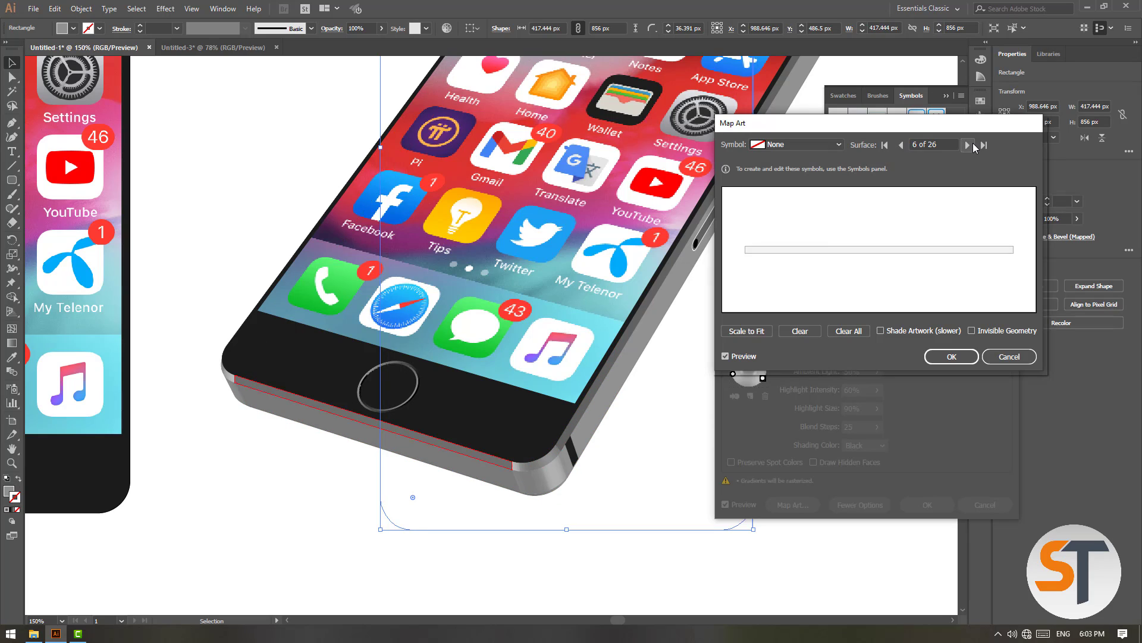
click(972, 144)
click(972, 145)
click(972, 144)
click(972, 144)
click(972, 145)
click(972, 145)
click(973, 144)
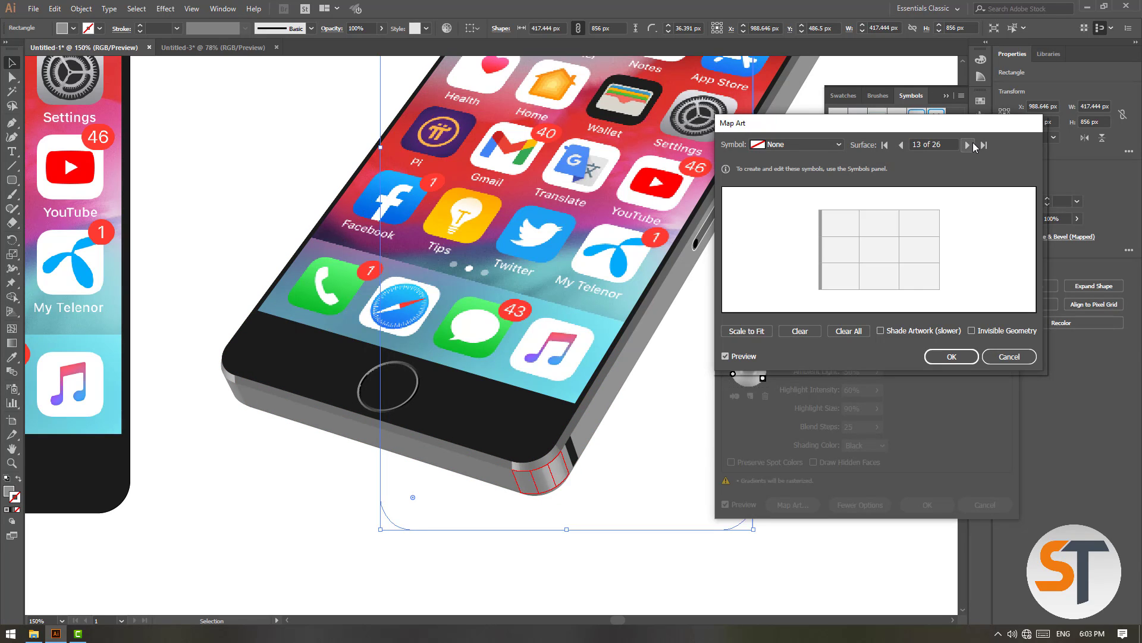
click(973, 145)
click(813, 144)
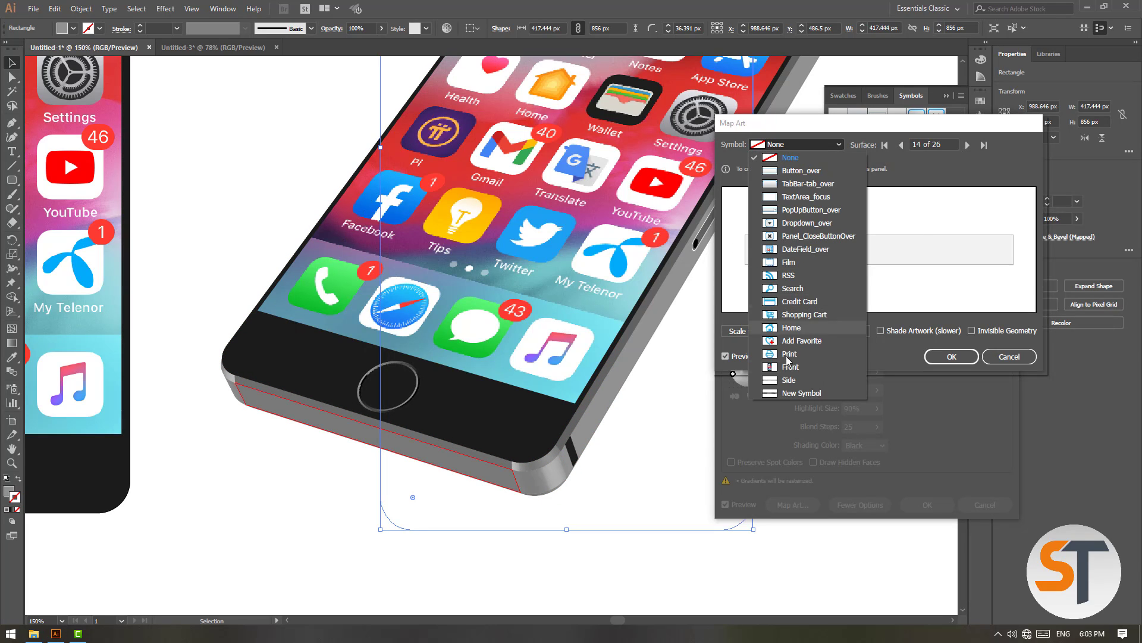
click(791, 392)
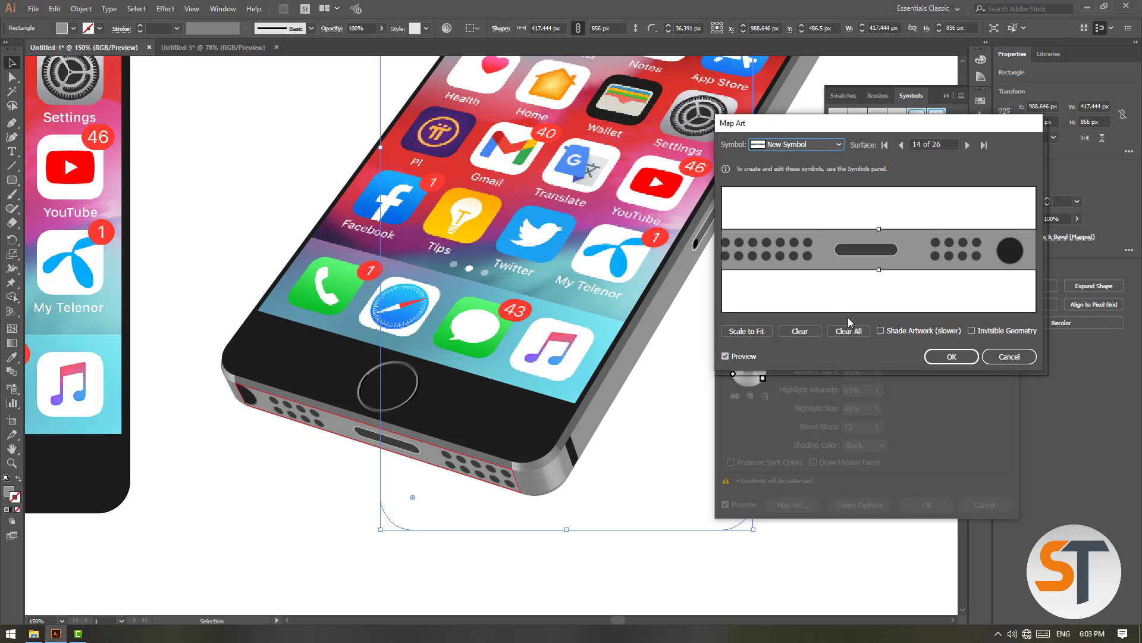
click(766, 335)
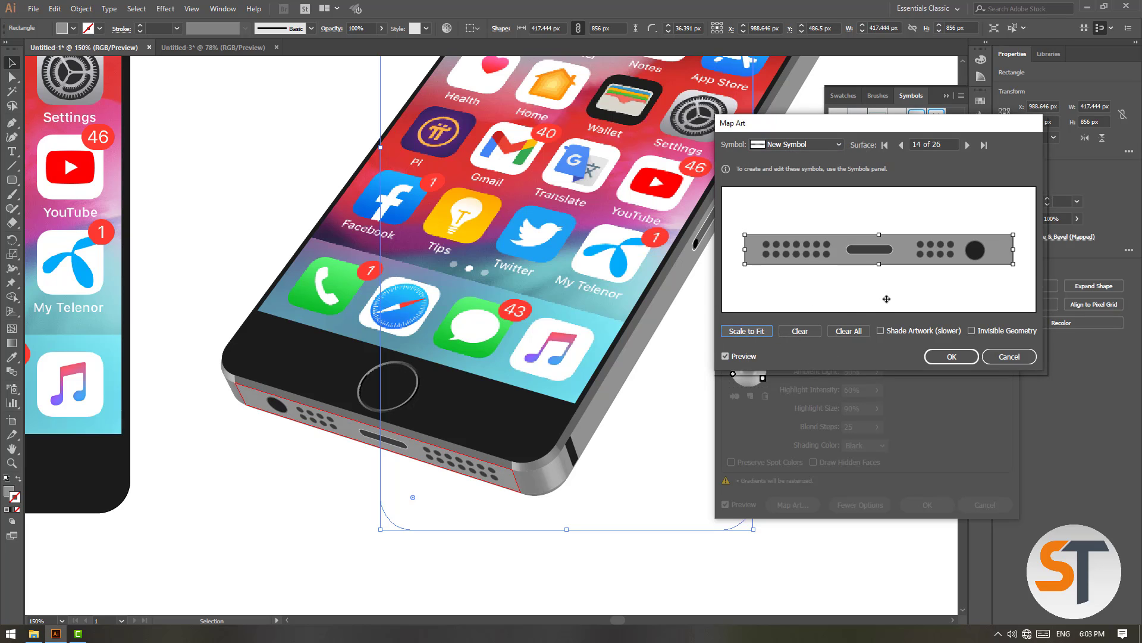
Step: Scale the Side symbol to fit surface 12 of 26 and apply the mapped artwork and 3D settings
click(967, 145)
click(902, 145)
click(902, 145)
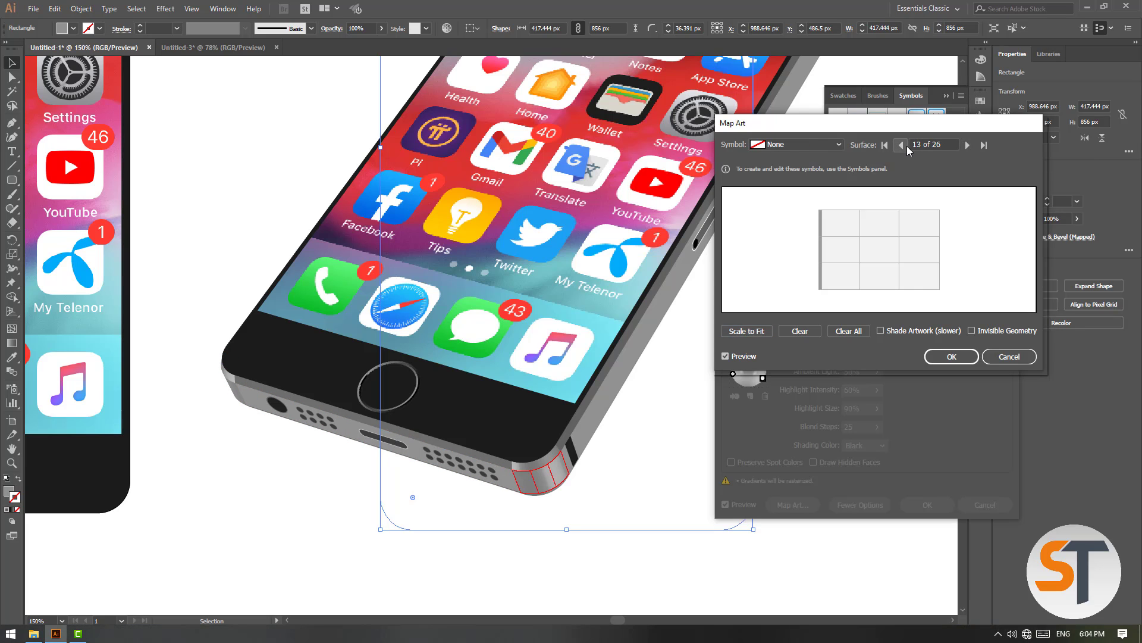
click(902, 146)
click(753, 332)
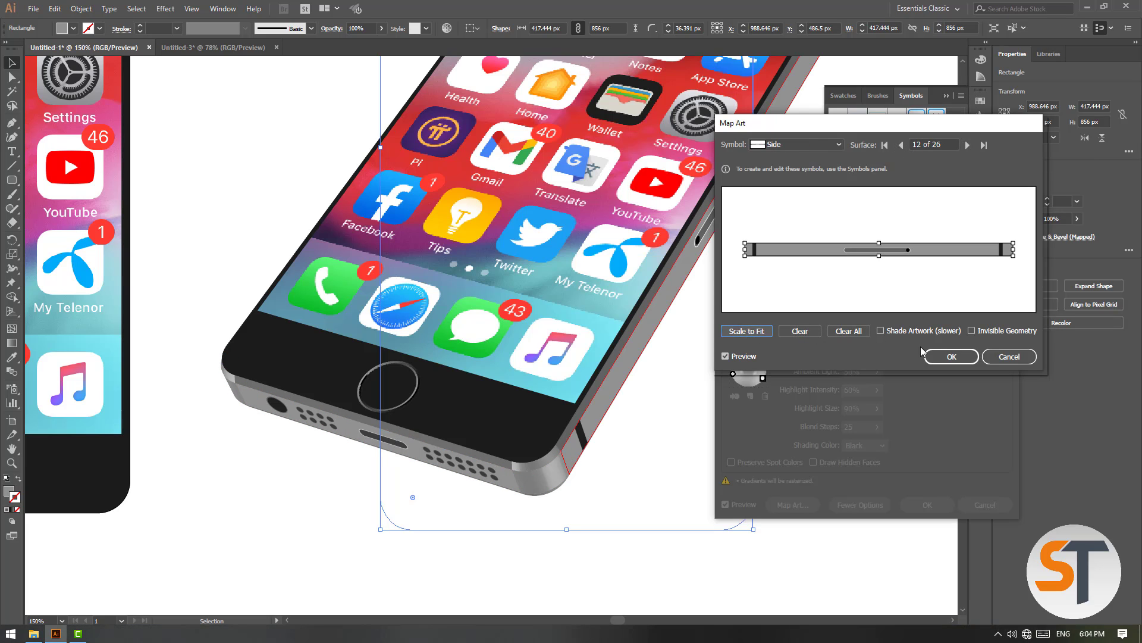
click(950, 357)
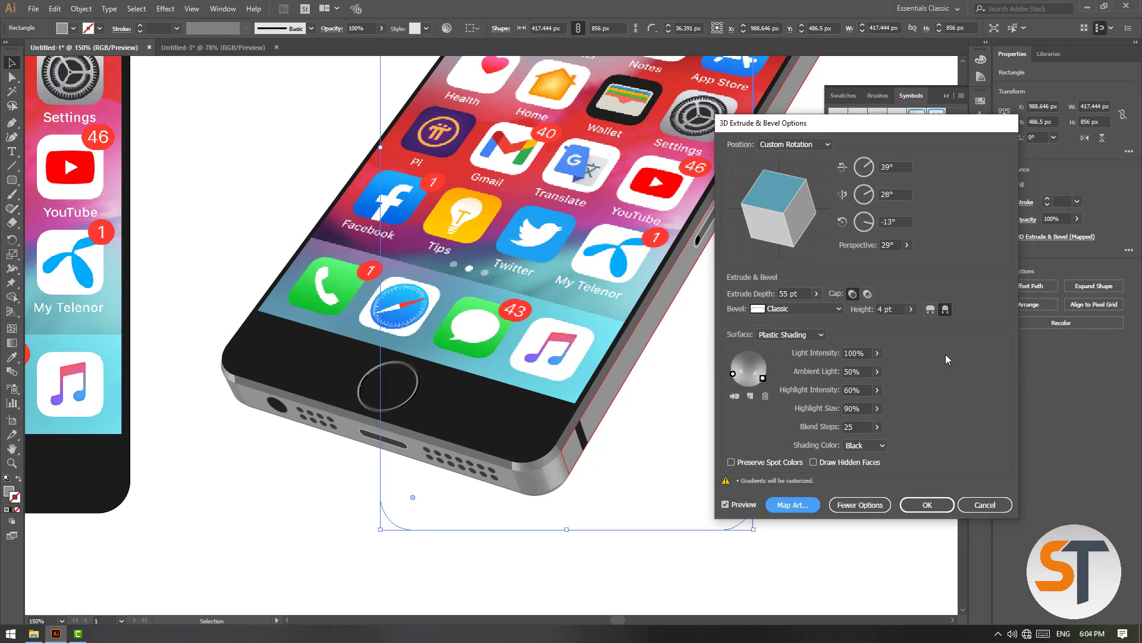
click(906, 504)
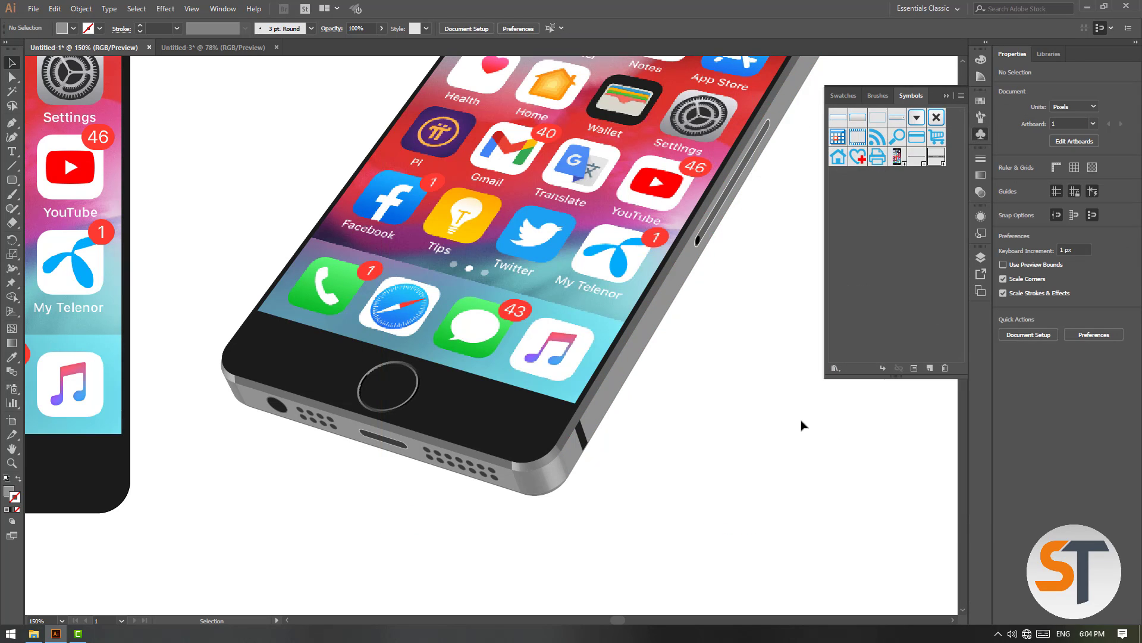
Step: Delete the flat front-view phone artwork, leaving only the tilted 3D phone on the artboard
key(ctrl+0)
click(190, 220)
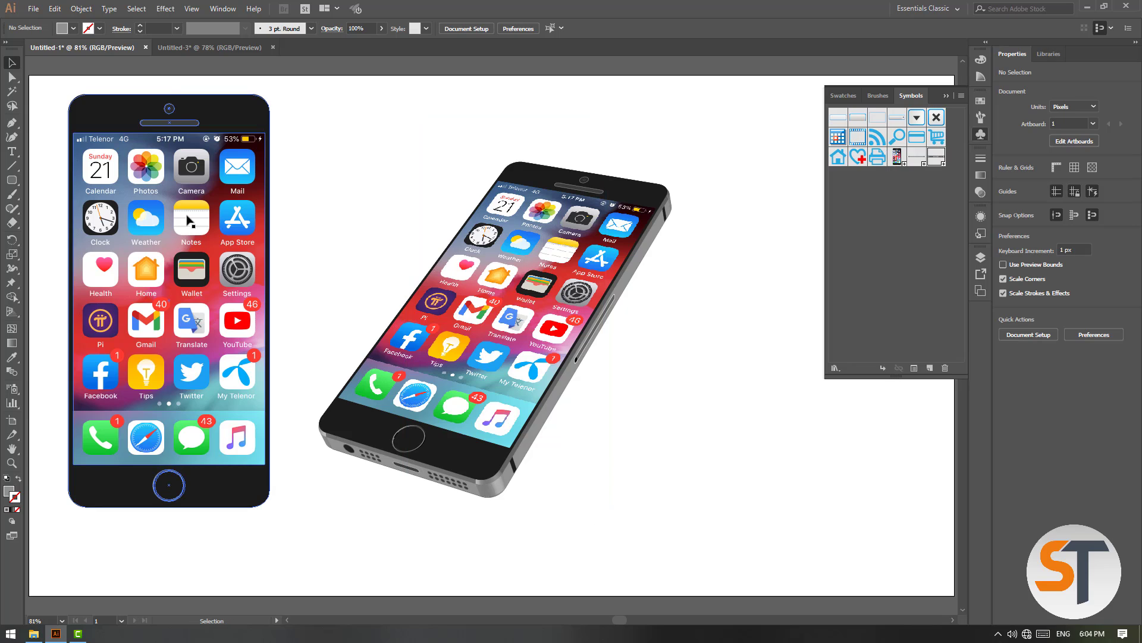
key(Delete)
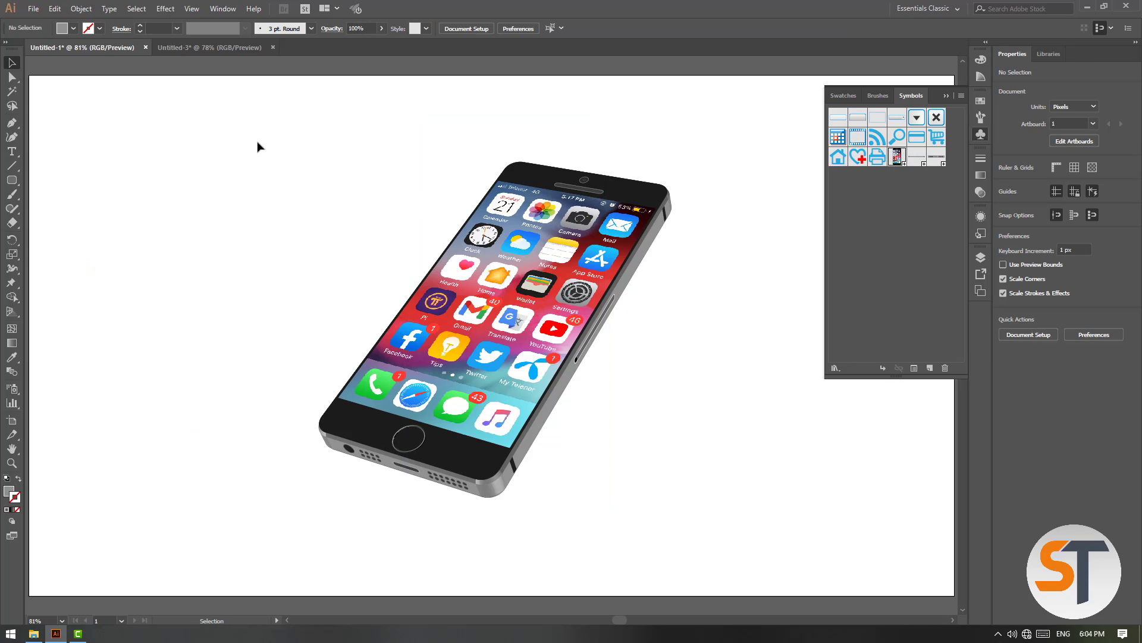
Step: Enlarge the tilted 3D phone slightly, reposition it near the artboard's centre, and deselect it
click(458, 274)
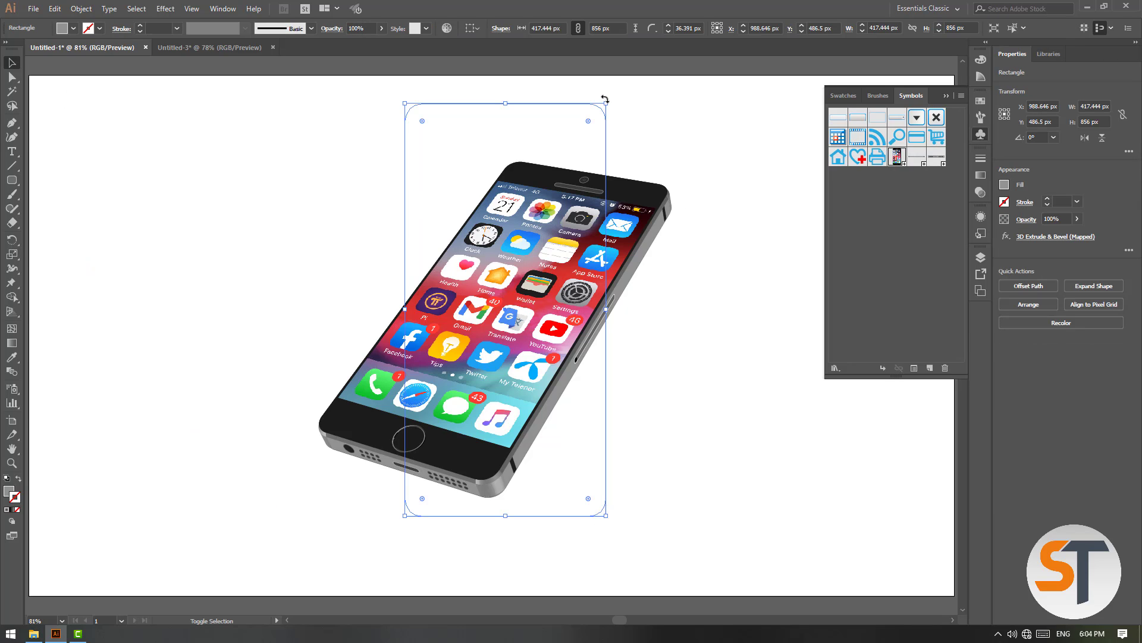
drag(608, 105, 623, 72)
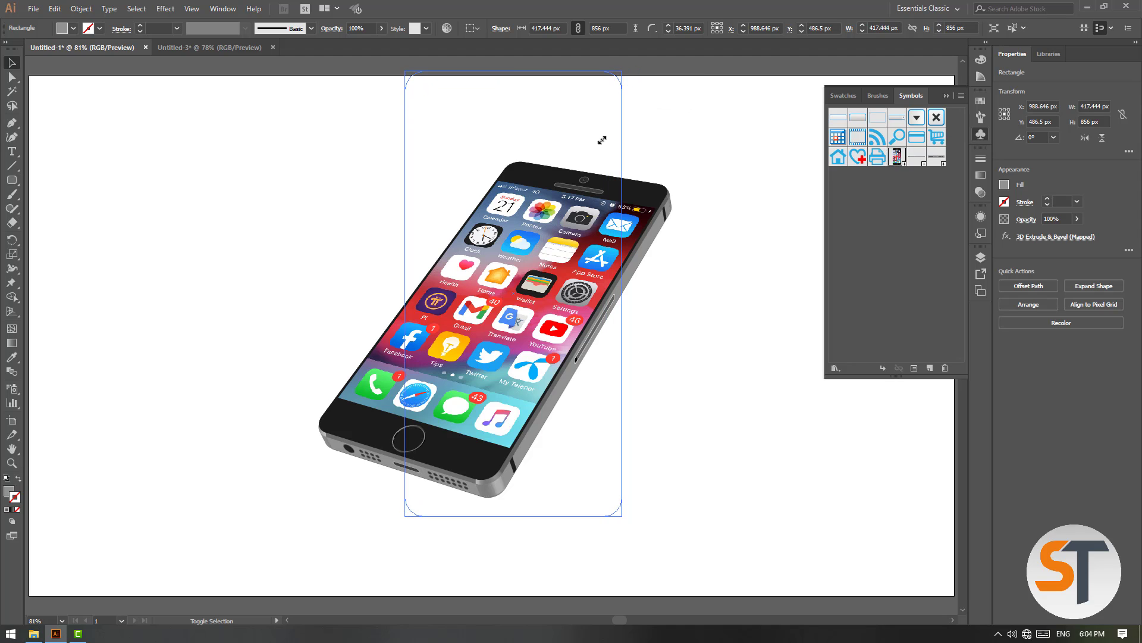
drag(581, 220, 509, 262)
drag(550, 113, 566, 77)
click(659, 205)
click(483, 303)
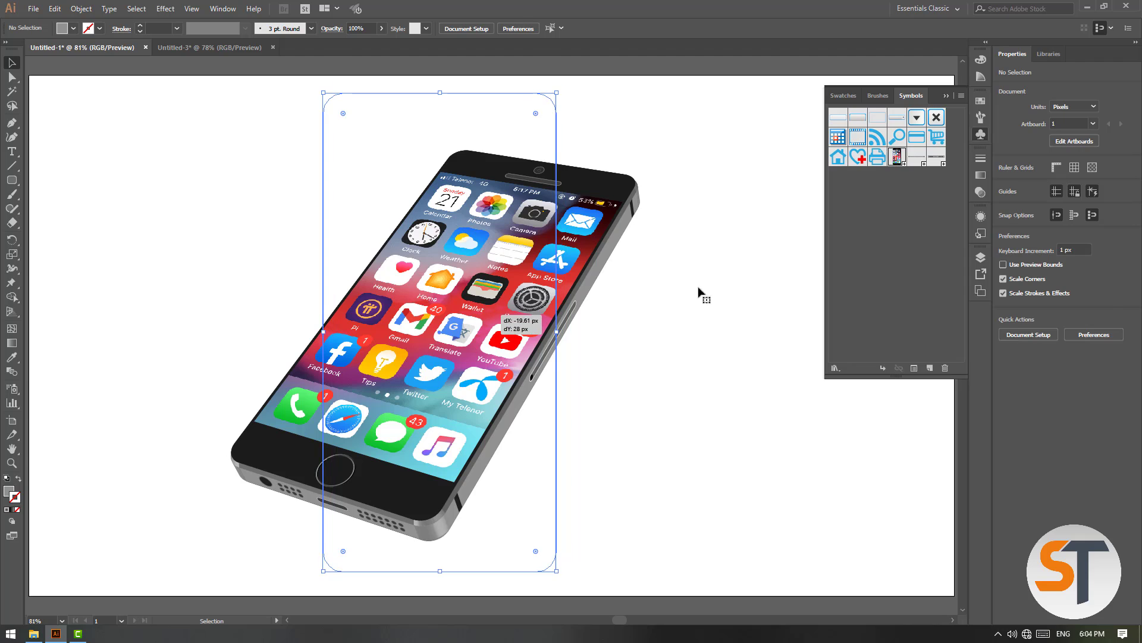
click(716, 268)
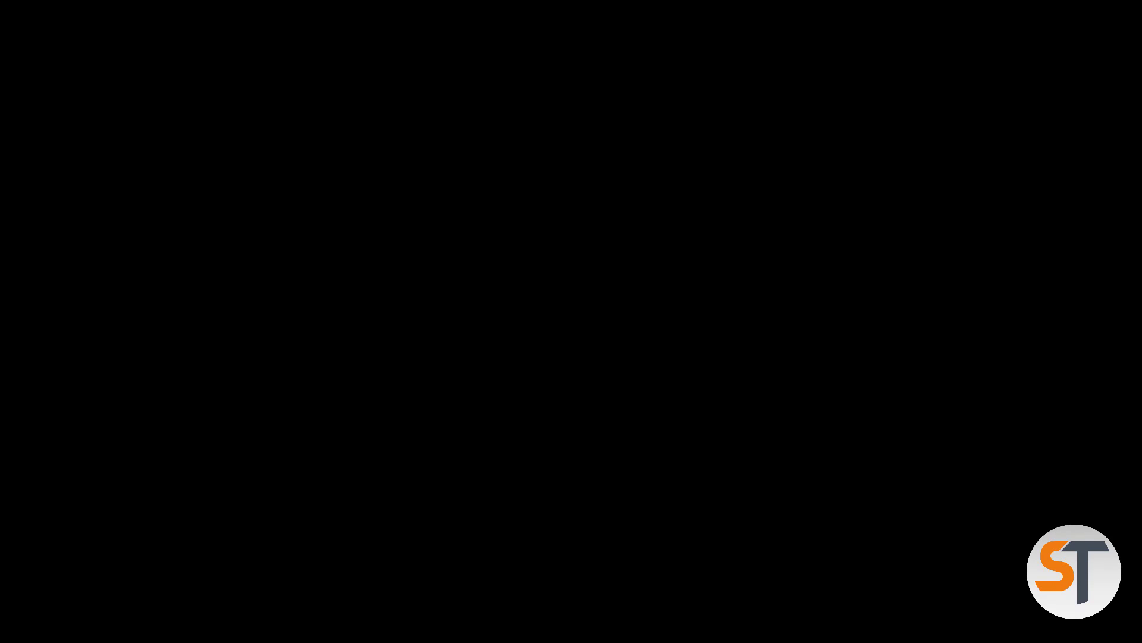